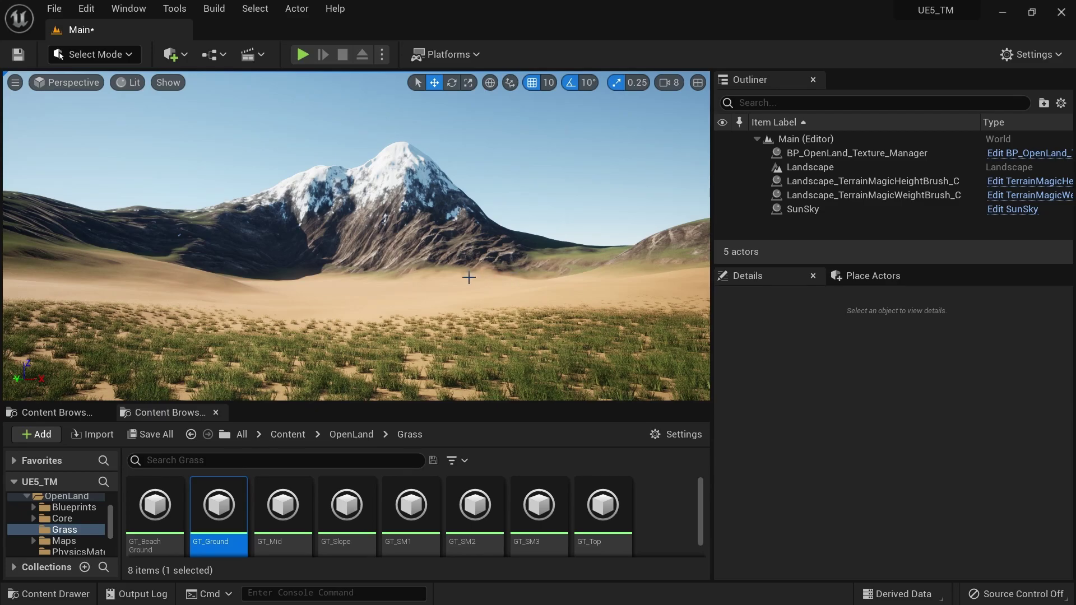
# - Reset the landscape height brush's Height Saturation to the default 1.0 and its Output Min to the default -1.0
pyautogui.press('e')
pyautogui.moveTo(488, 266); pyautogui.dragTo(487, 305, button='right')
pyautogui.press('w')
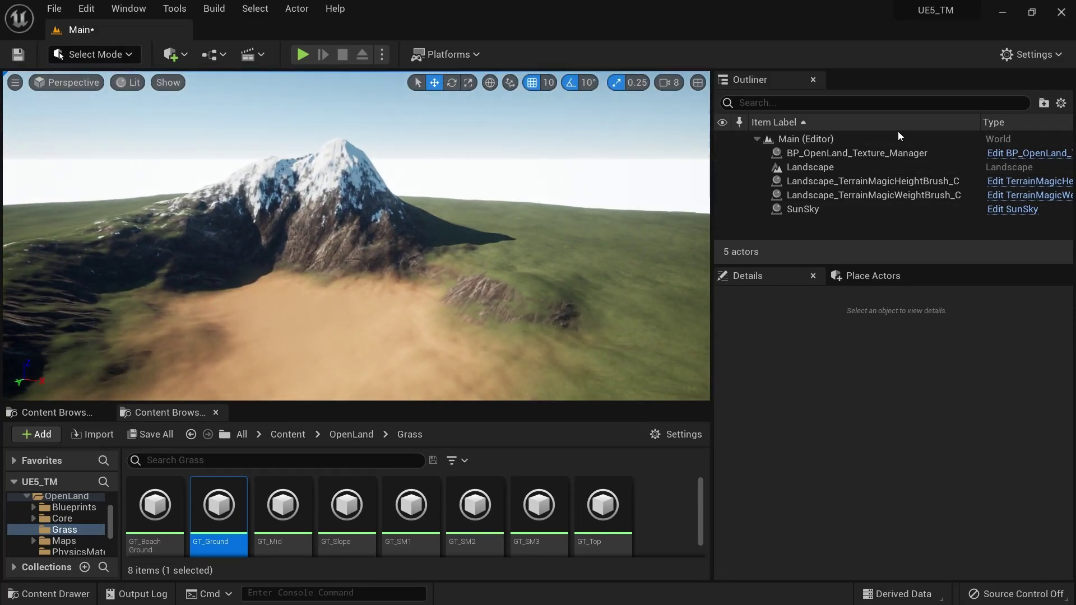
pyautogui.click(903, 182)
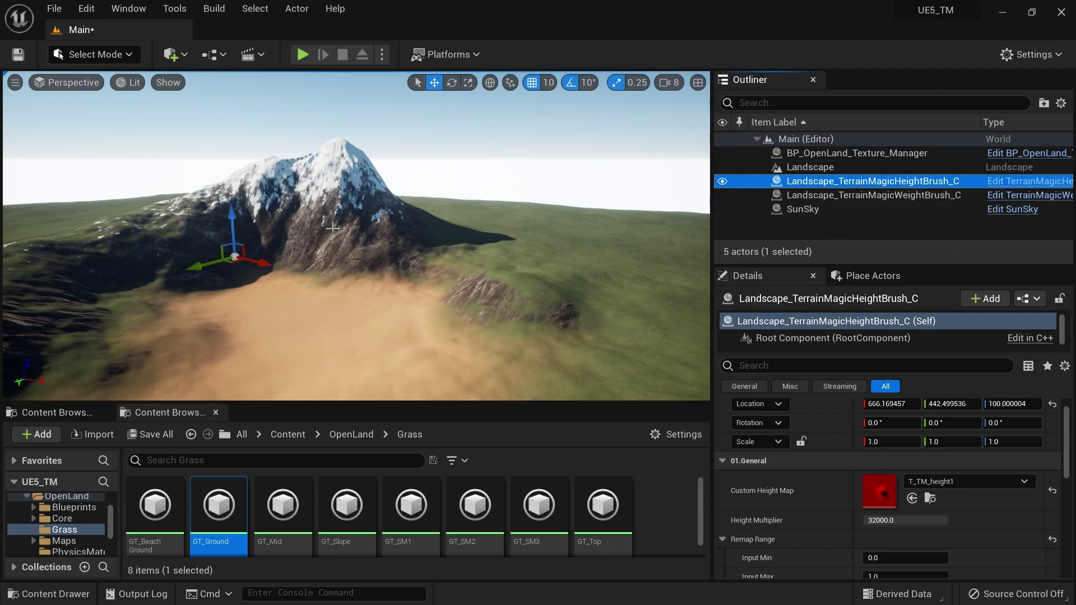
pyautogui.scroll(-3, 919, 527)
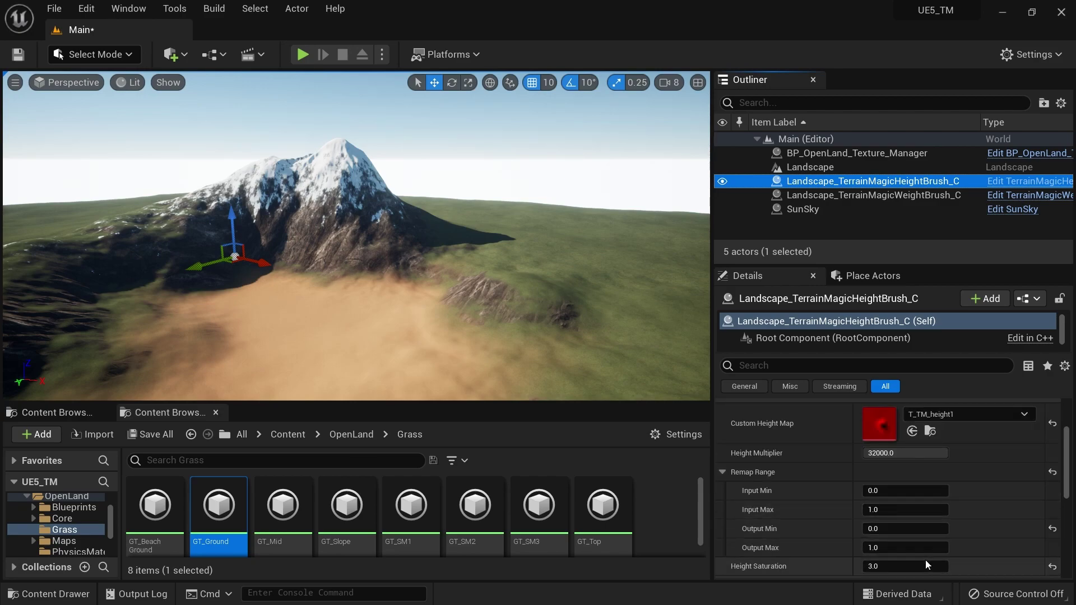
pyautogui.scroll(-1, 914, 557)
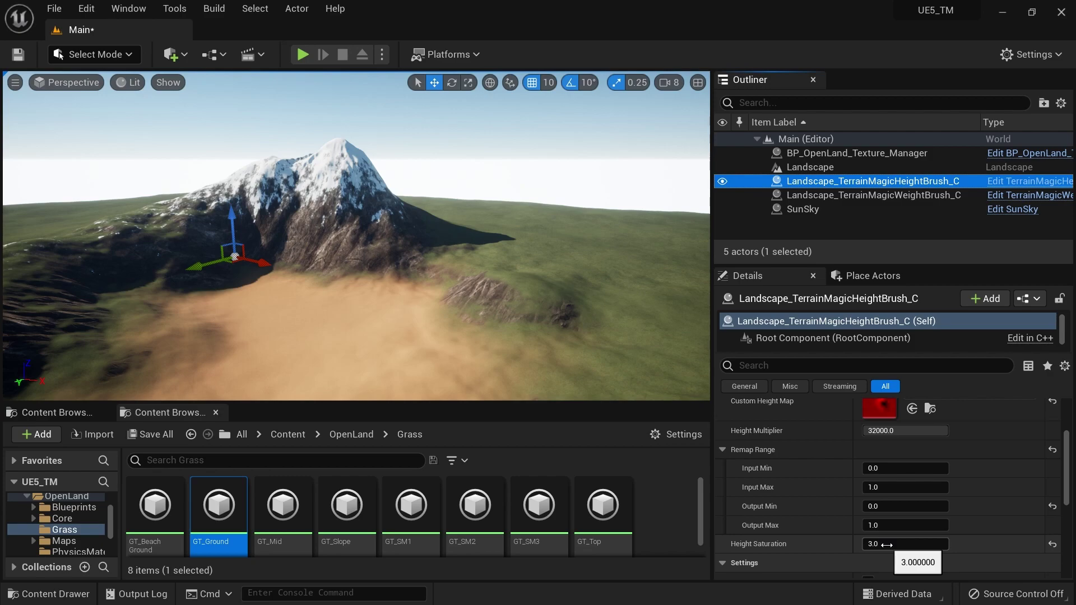
pyautogui.click(888, 543)
pyautogui.click(1052, 545)
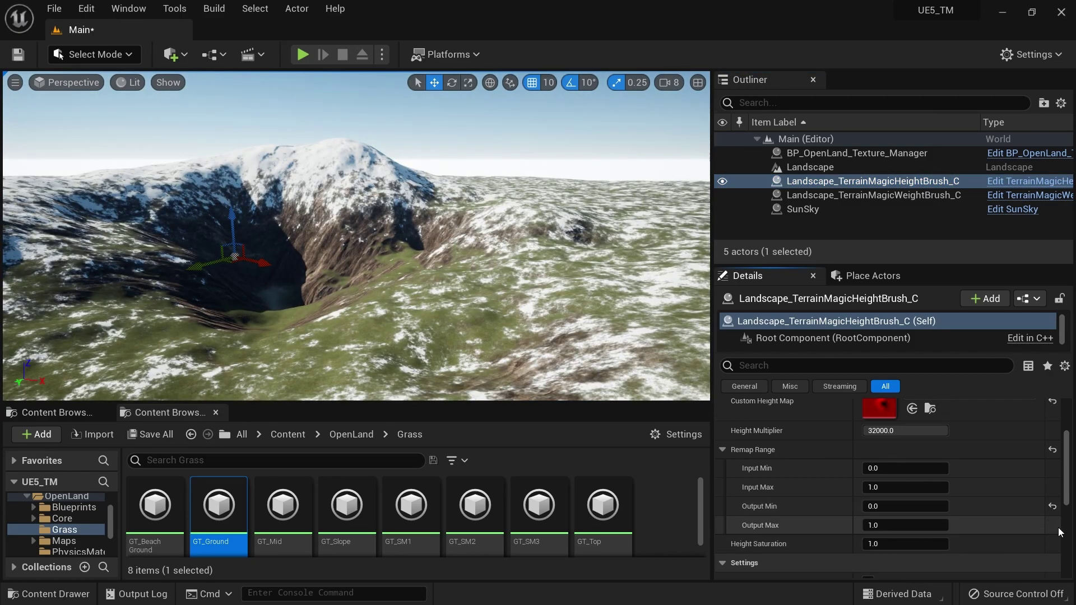
pyautogui.click(1053, 507)
pyautogui.moveTo(453, 308); pyautogui.dragTo(479, 303, button='right')
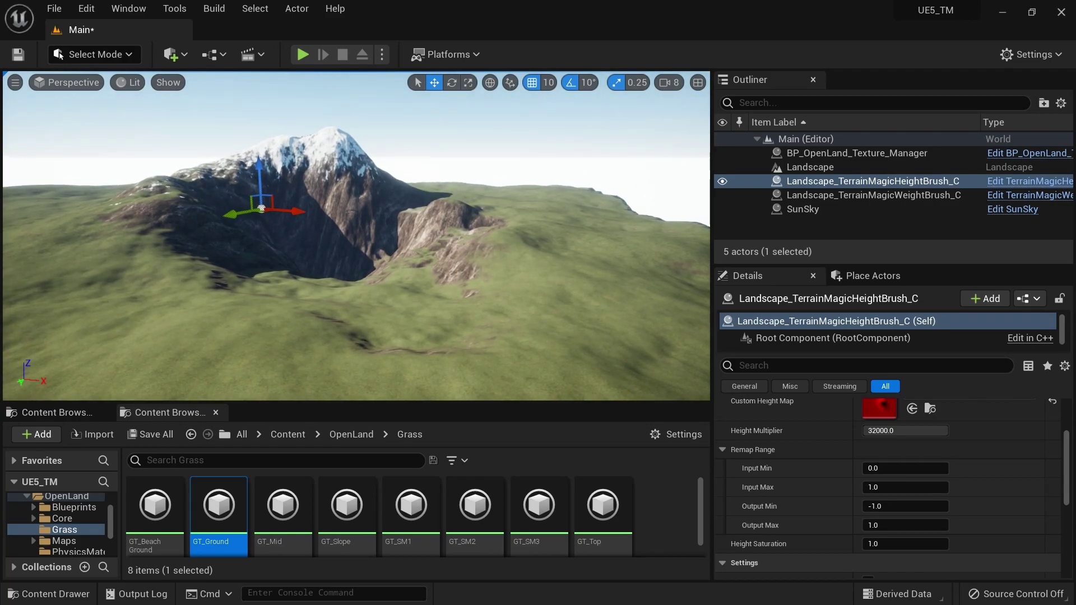
# - Set the landscape height brush's Height Saturation to 3
pyautogui.click(846, 195)
pyautogui.click(858, 182)
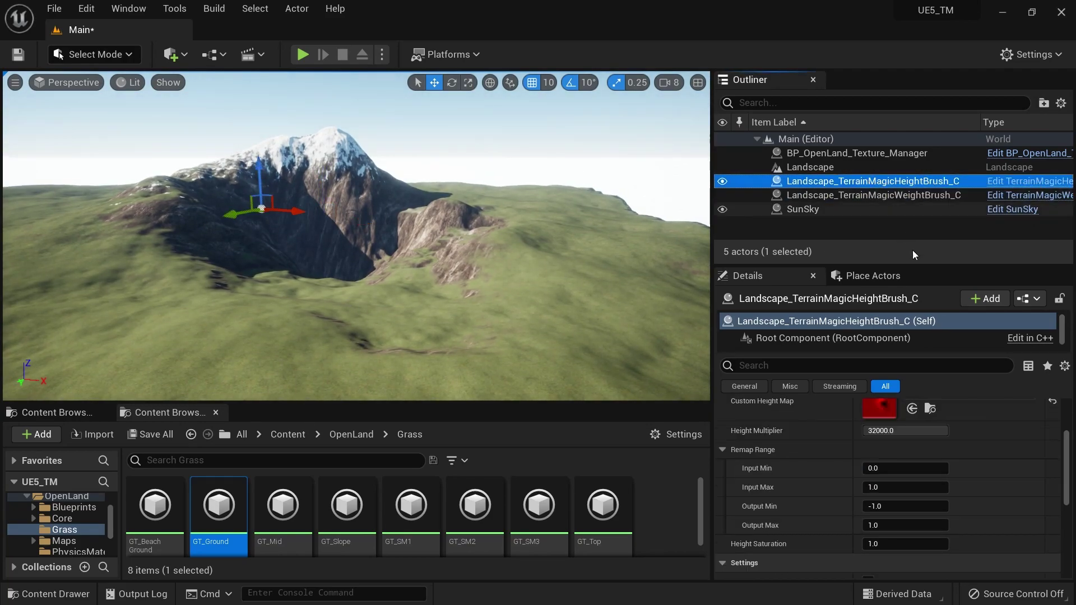
pyautogui.scroll(-2, 918, 416)
pyautogui.click(897, 500)
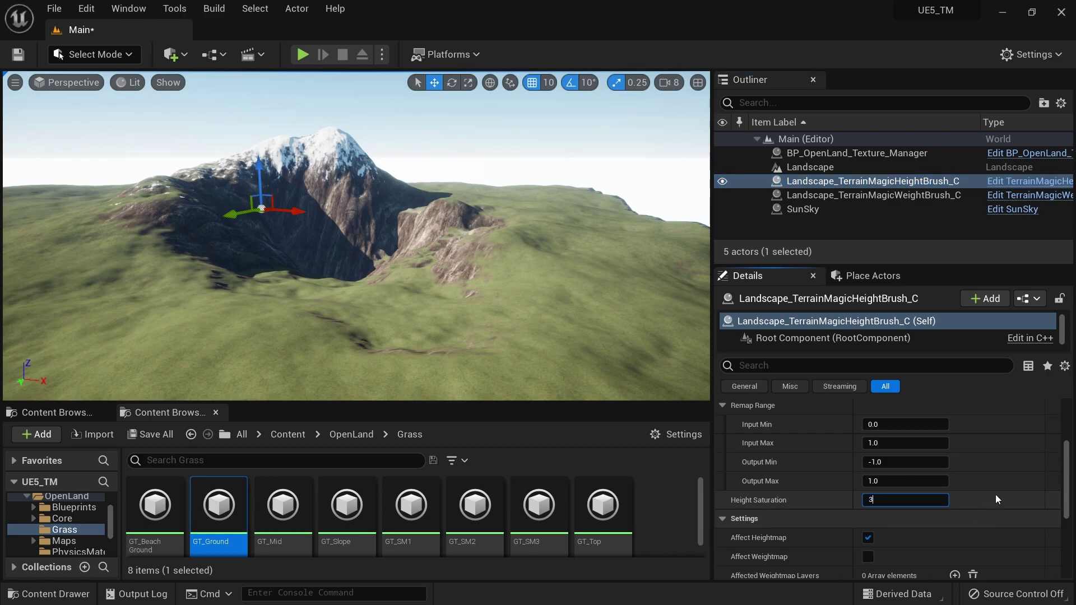
pyautogui.write('3')
pyautogui.press('Return')
pyautogui.moveTo(359, 235); pyautogui.dragTo(364, 269, button='right')
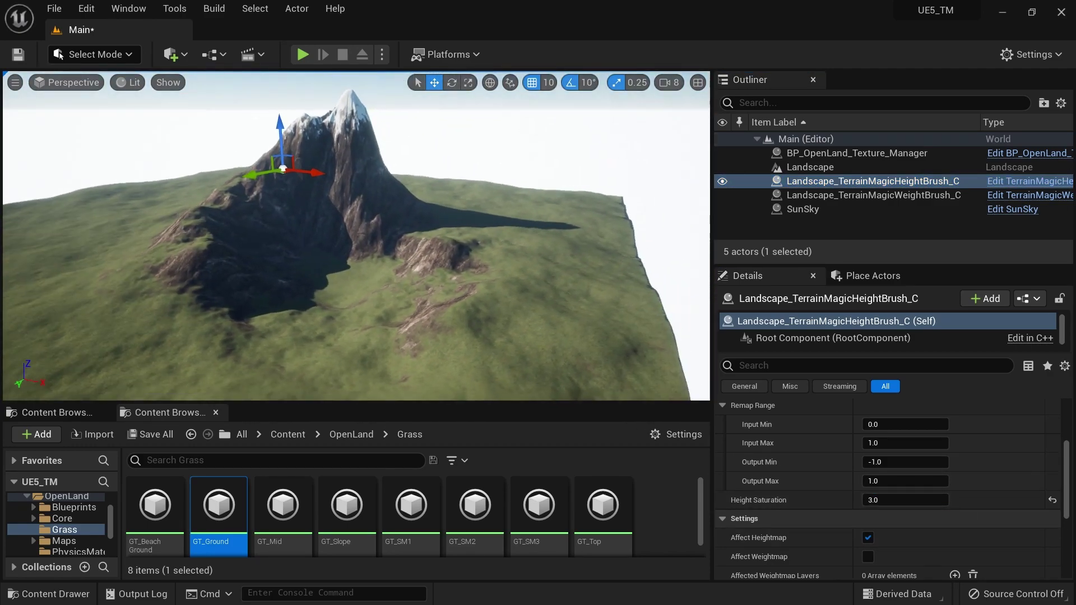
# - Rotate the sunlight direction to change how the mountain and its surroundings are lit
pyautogui.moveTo(454, 224); pyautogui.dragTo(454, 200, button='right')
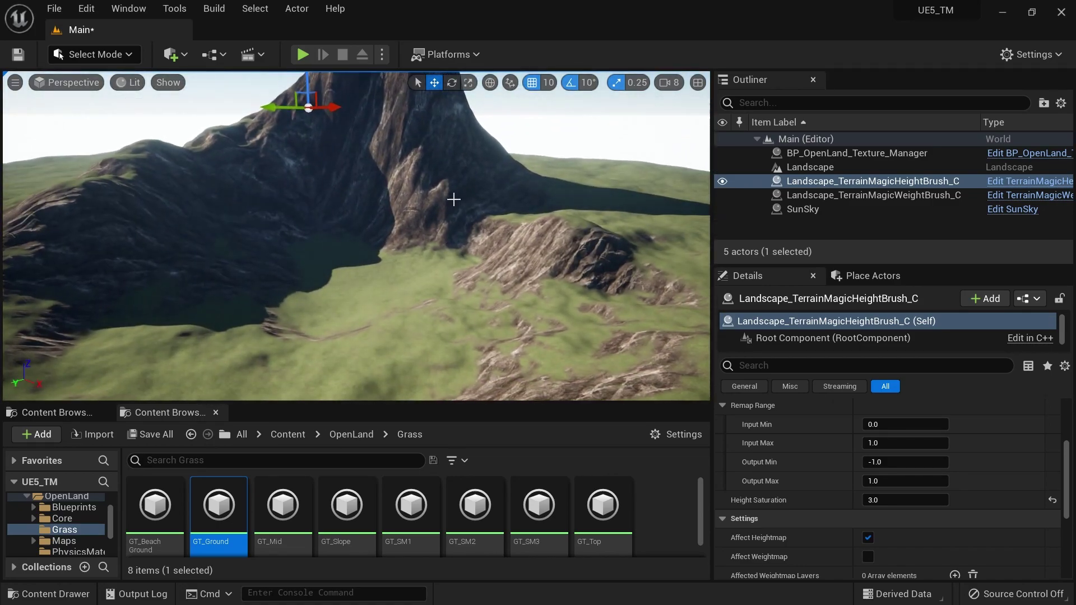
pyautogui.hotkey('ctrl', 'l')
pyautogui.keyDown('ctrl'); pyautogui.click(576, 149); pyautogui.keyUp('ctrl')
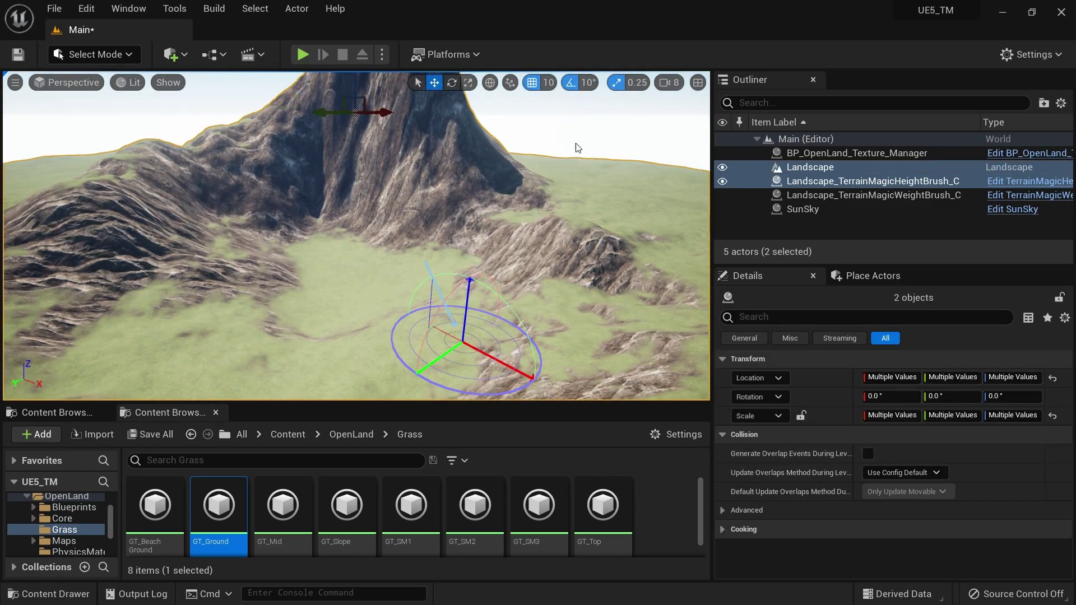
pyautogui.moveTo(577, 149); pyautogui.dragTo(614, 151, button='right')
pyautogui.moveTo(354, 179)
pyautogui.mouseDown(button='right')
pyautogui.moveTo(352, 140)
pyautogui.moveTo(353, 174)
pyautogui.mouseUp(button='right')
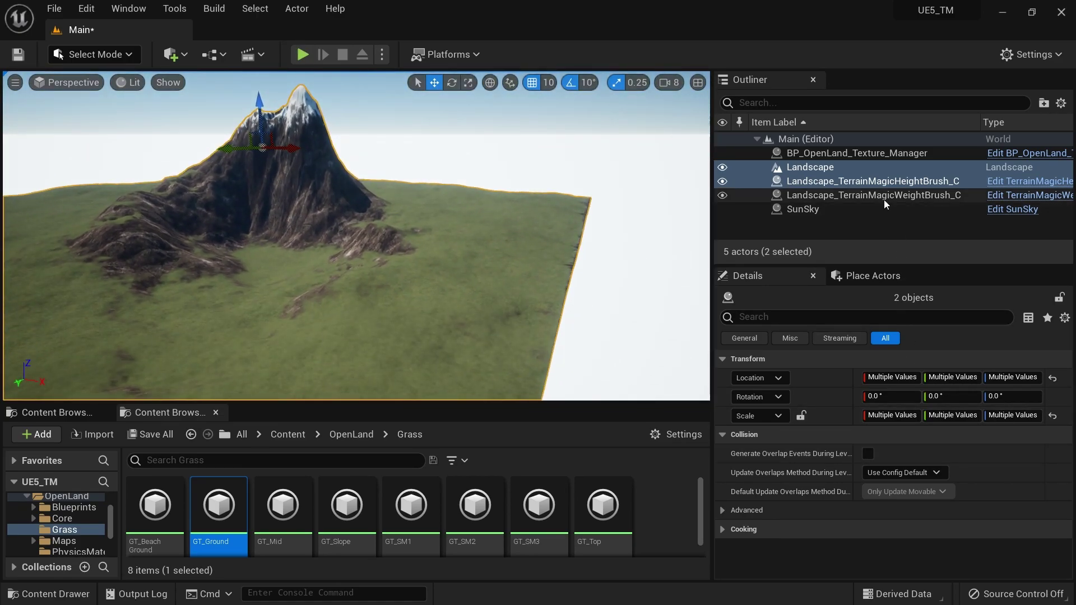
# - Set the landscape height brush's Output Min in the remap range to 0
pyautogui.click(889, 182)
pyautogui.scroll(-5, 898, 468)
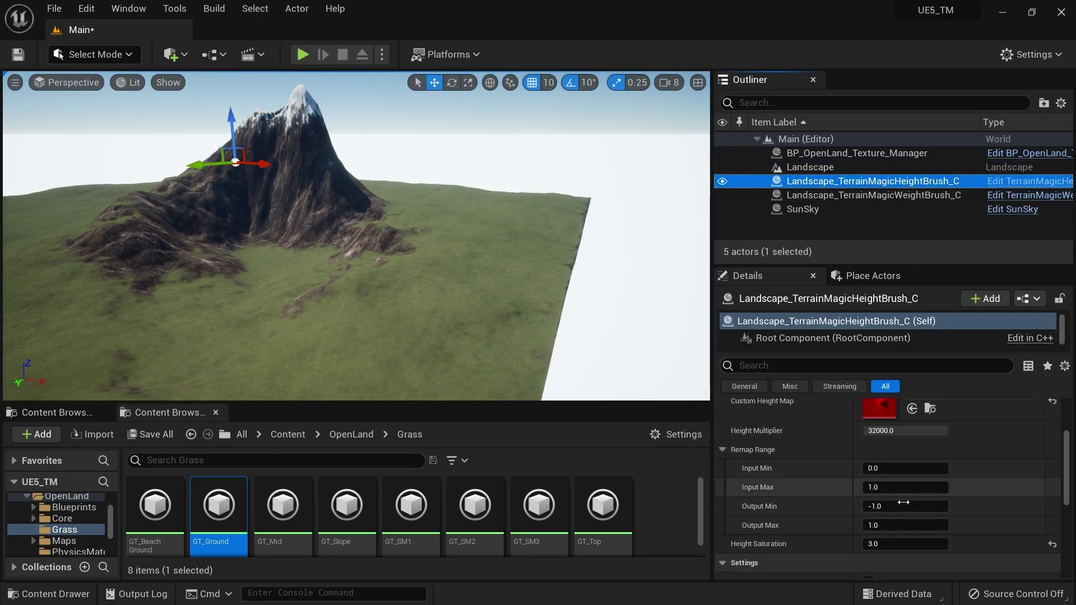
pyautogui.click(904, 508)
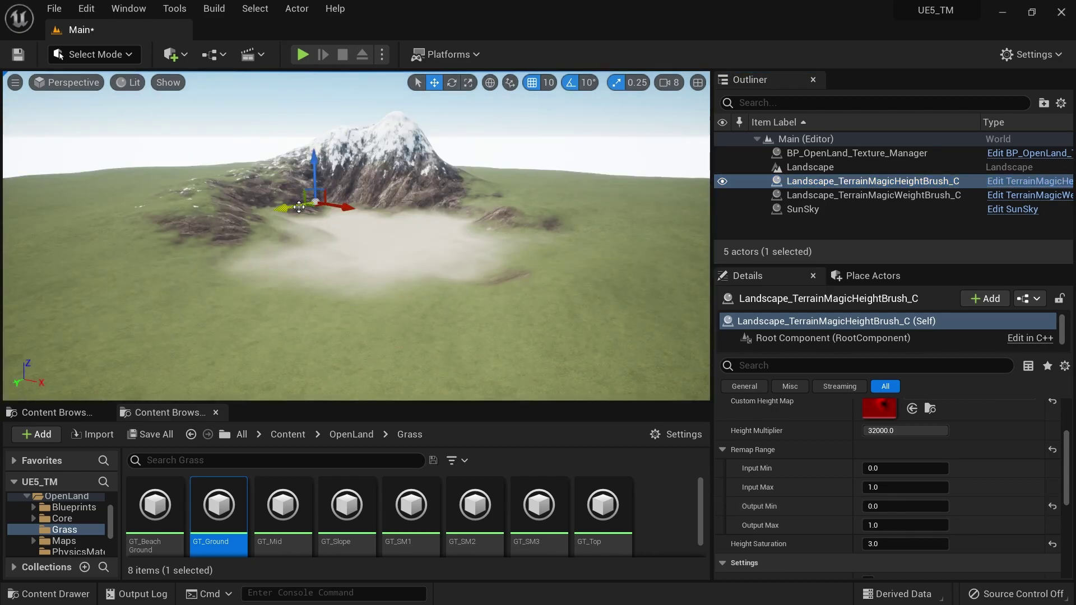
pyautogui.moveTo(326, 212)
pyautogui.mouseDown(button='right')
pyautogui.moveTo(348, 215)
pyautogui.moveTo(323, 211)
pyautogui.moveTo(335, 214)
pyautogui.mouseUp(button='right')
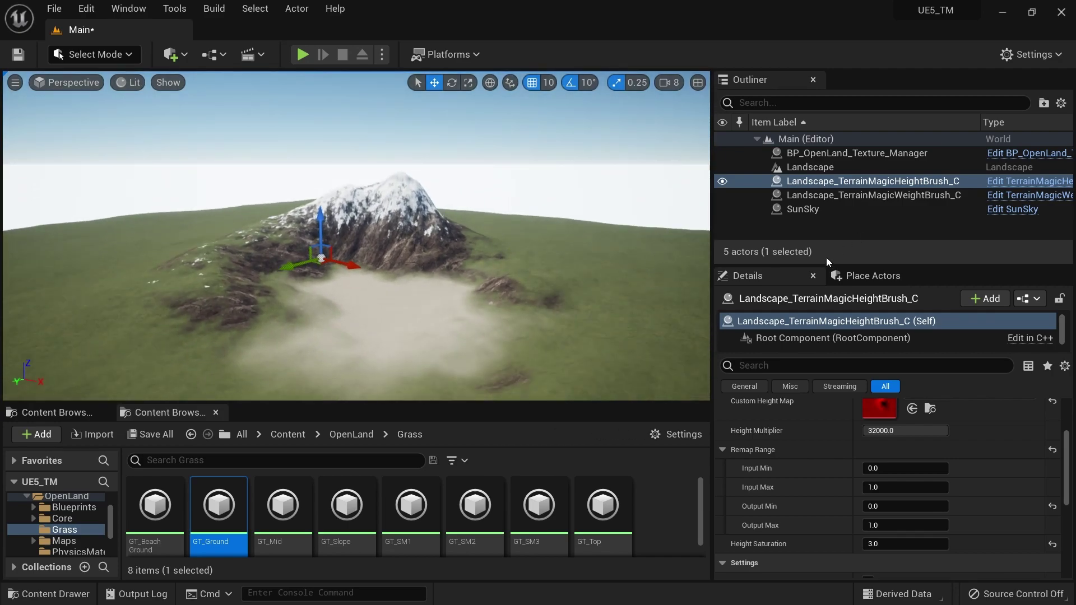
# - Move the landscape weight brush a short distance in the positive X direction across the sandy area below the mountain
pyautogui.moveTo(564, 302); pyautogui.dragTo(592, 327, button='right')
pyautogui.press('w')
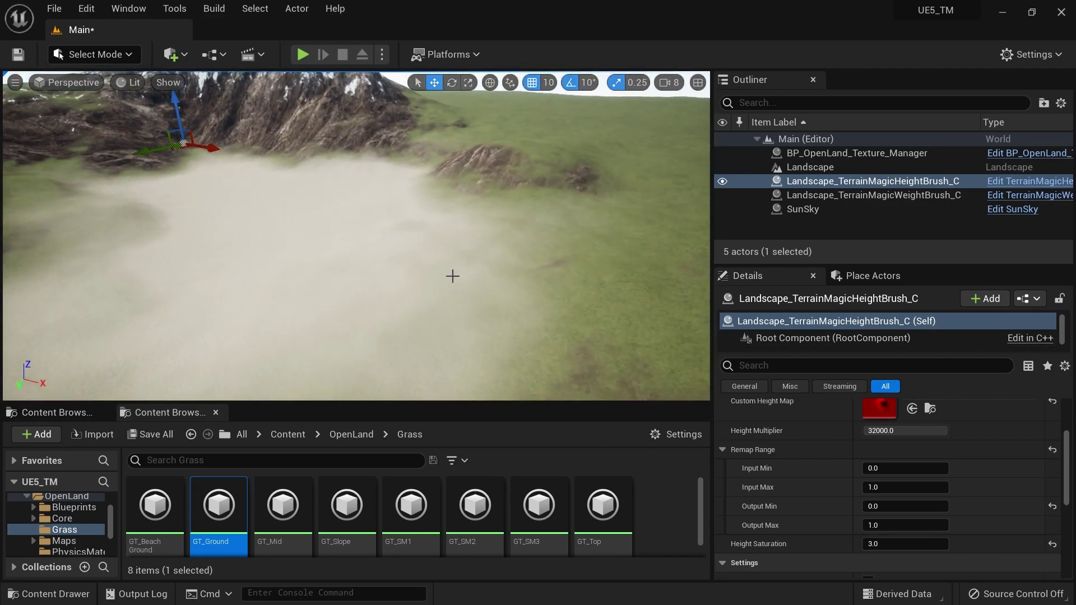
pyautogui.rightClick(300, 211)
pyautogui.press('Escape')
pyautogui.press('f')
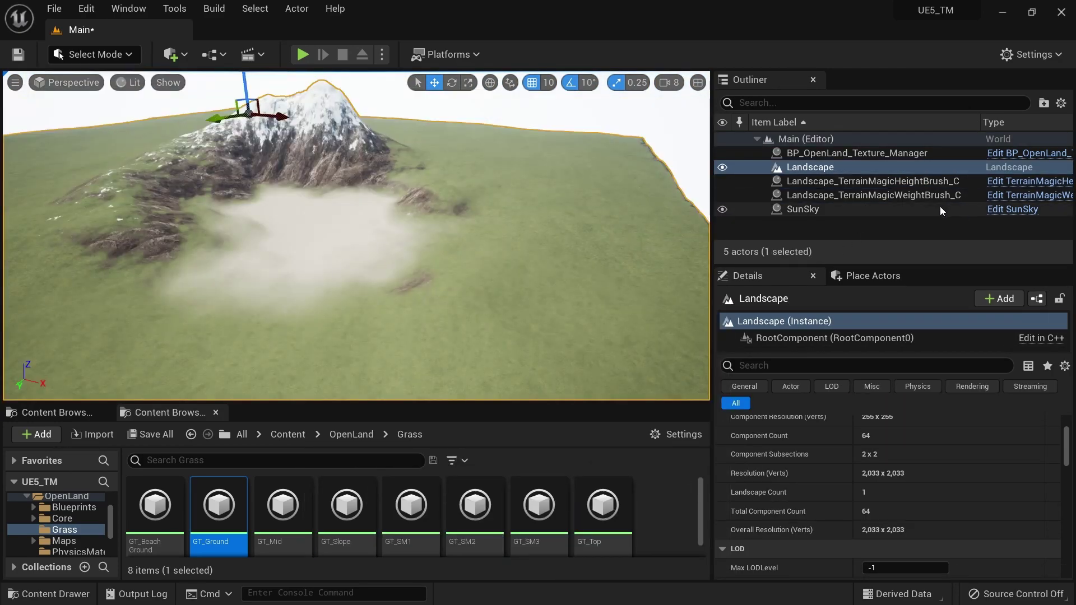
pyautogui.moveTo(493, 224)
pyautogui.mouseDown(button='right')
pyautogui.moveTo(518, 249)
pyautogui.moveTo(496, 227)
pyautogui.mouseUp(button='right')
pyautogui.press('s')
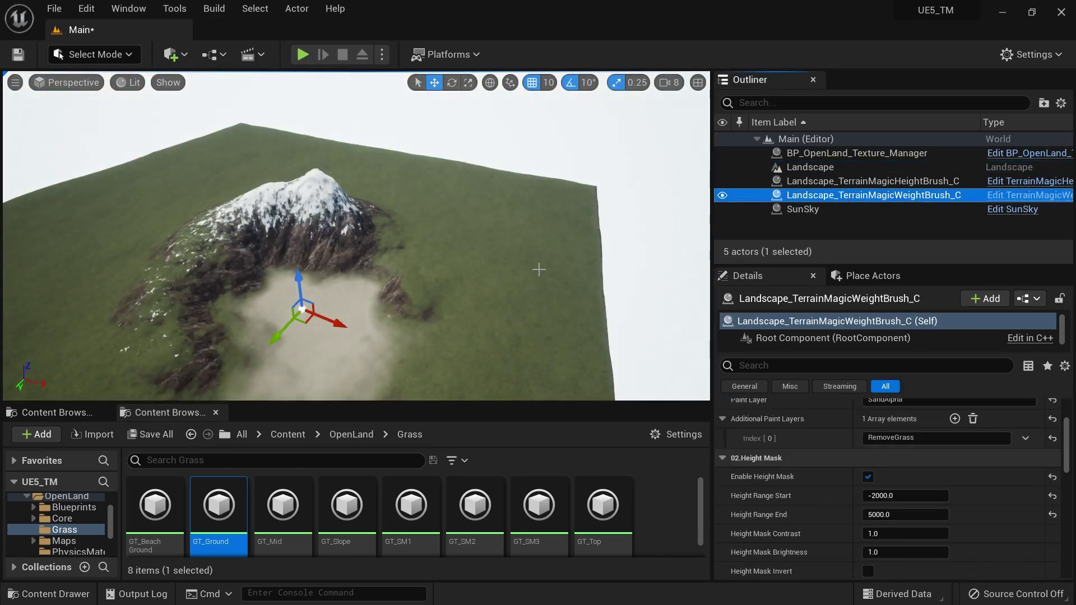
pyautogui.moveTo(542, 234)
pyautogui.mouseDown(button='right')
pyautogui.moveTo(536, 263)
pyautogui.moveTo(547, 250)
pyautogui.mouseUp(button='right')
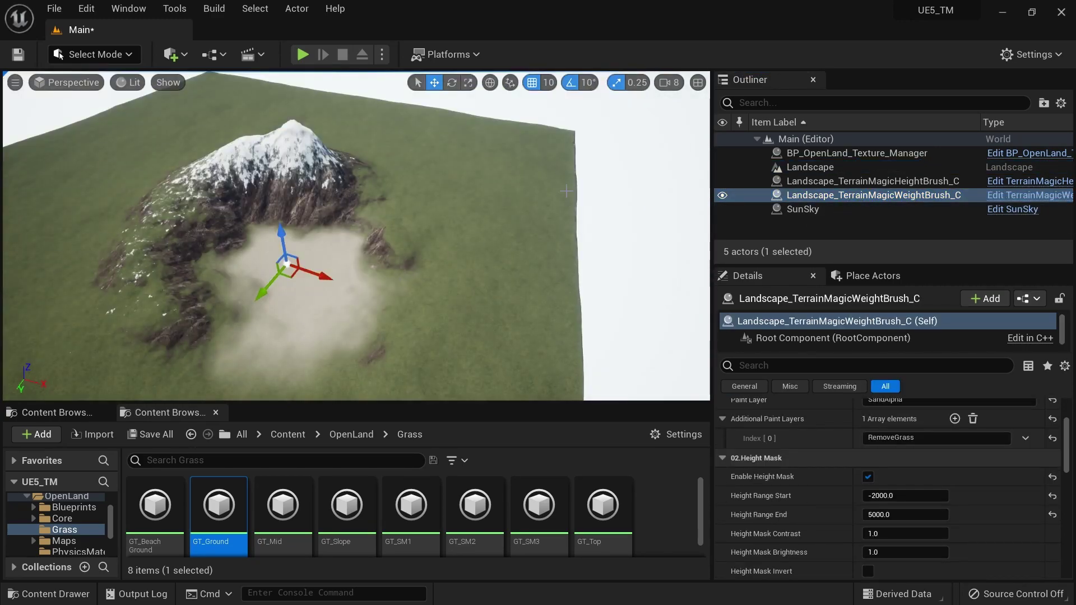
pyautogui.moveTo(319, 274)
pyautogui.mouseDown()
pyautogui.moveTo(509, 330)
pyautogui.moveTo(365, 297)
pyautogui.moveTo(507, 336)
pyautogui.moveTo(451, 326)
pyautogui.moveTo(486, 338)
pyautogui.moveTo(444, 350)
pyautogui.moveTo(274, 313)
pyautogui.moveTo(346, 339)
pyautogui.mouseUp()
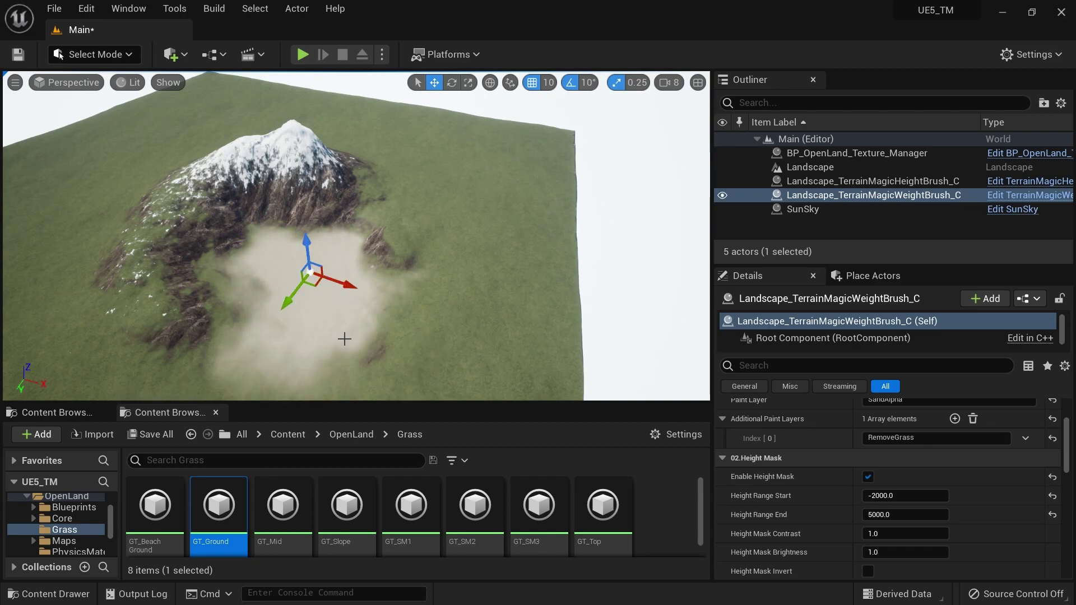
# - Collapse the weight brush's Height Mask and Normal Mask settings and disable its Location Mask
pyautogui.scroll(-2, 891, 510)
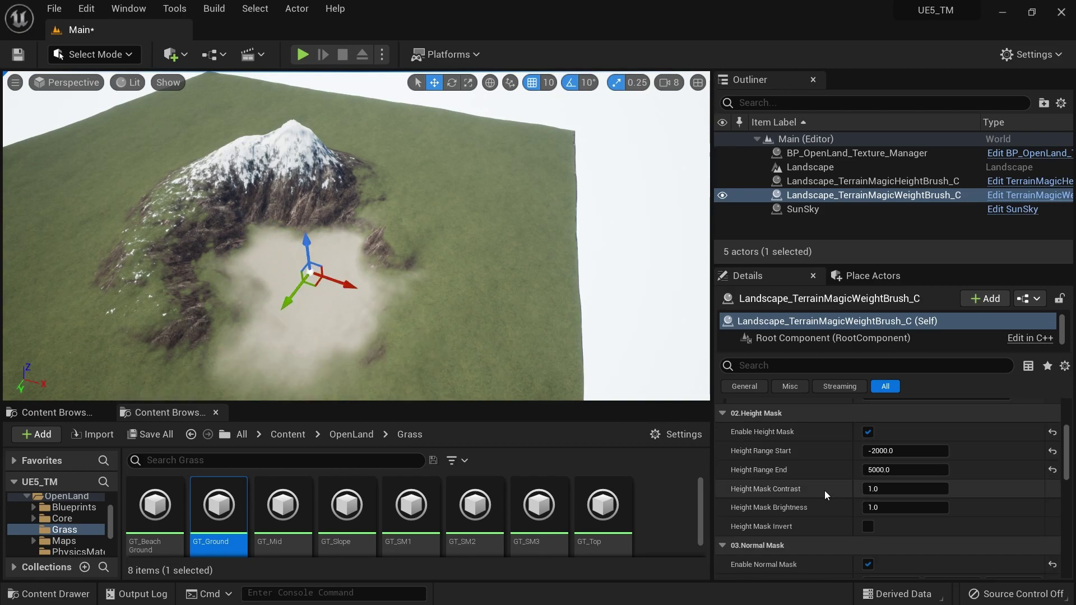
pyautogui.scroll(2, 821, 490)
pyautogui.click(721, 460)
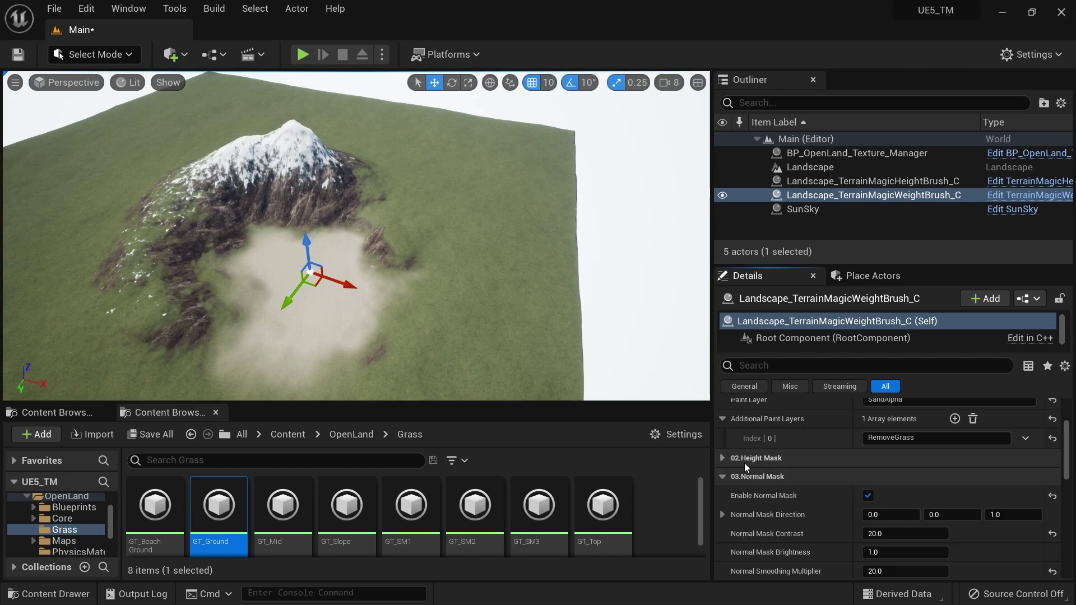
pyautogui.click(720, 477)
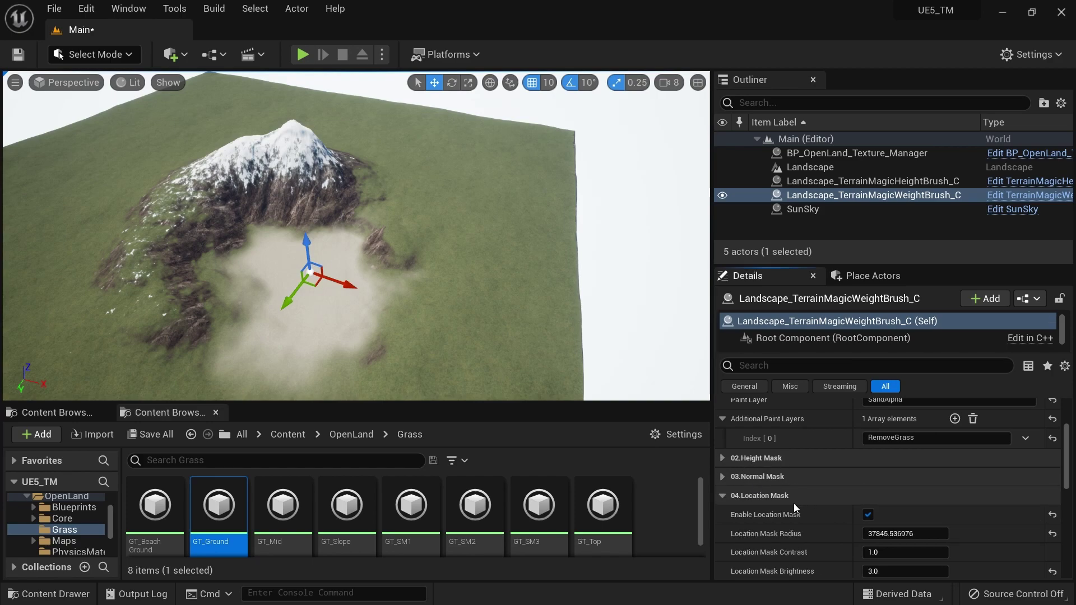
pyautogui.click(723, 497)
pyautogui.click(732, 500)
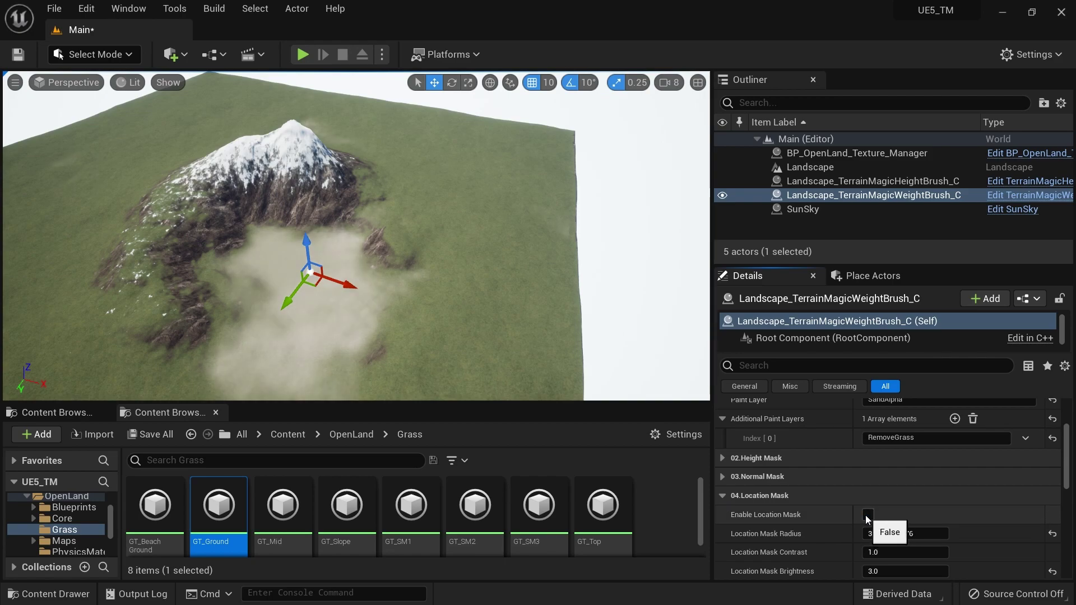
# - Disable the weight brush's Normal Mask and move the brush in the negative X direction across the sand
pyautogui.click(722, 477)
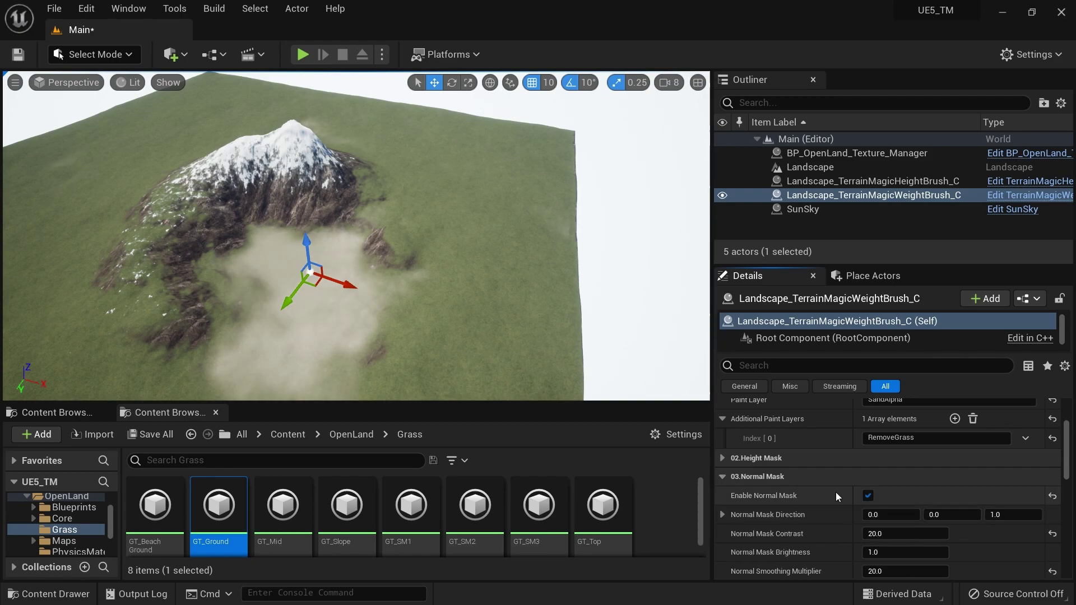
pyautogui.click(867, 496)
pyautogui.scroll(-3, 419, 273)
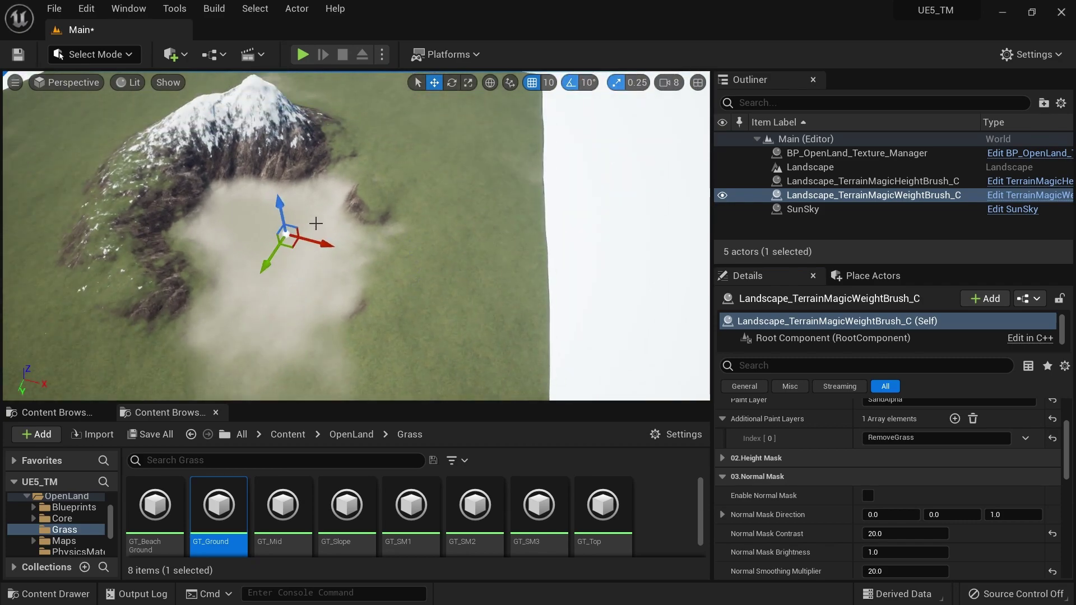
pyautogui.moveTo(319, 242)
pyautogui.mouseDown()
pyautogui.moveTo(304, 239)
pyautogui.moveTo(453, 277)
pyautogui.moveTo(285, 234)
pyautogui.mouseUp()
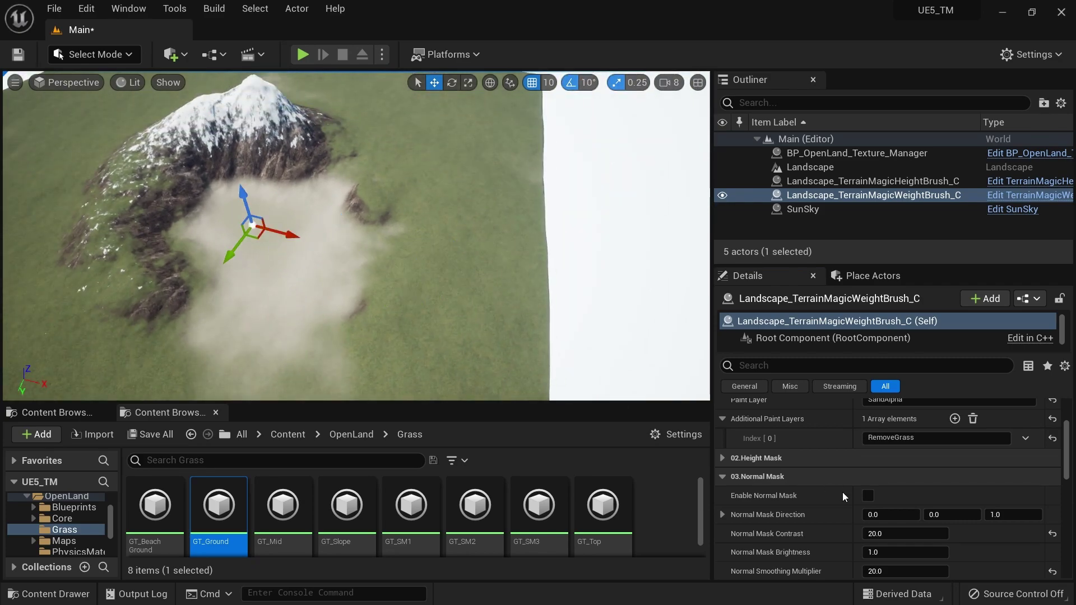
# - Disable the weight brush's Height Mask and collapse its settings
pyautogui.click(723, 458)
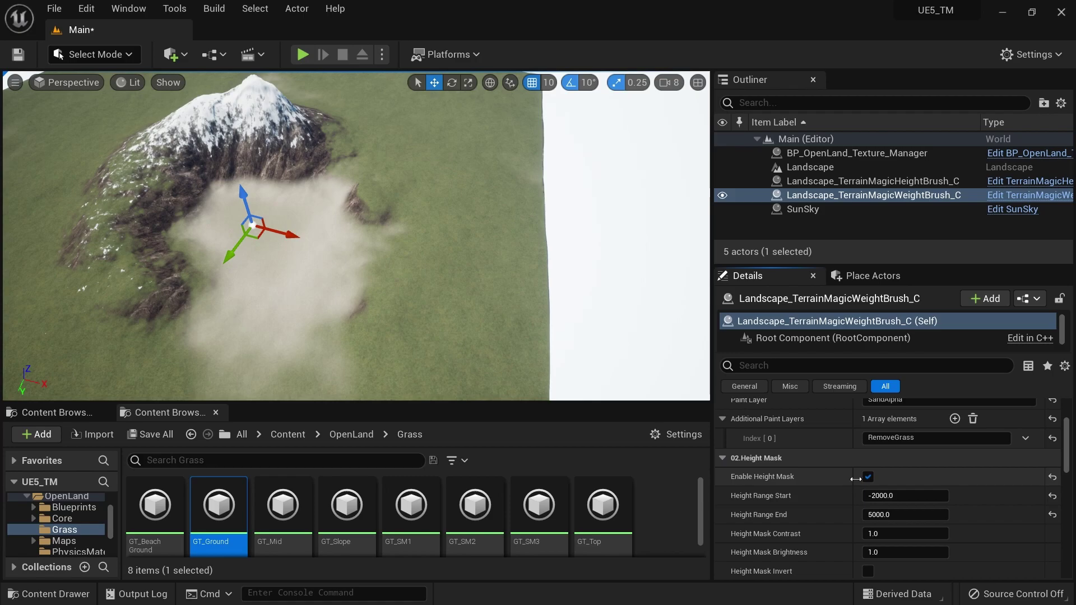
pyautogui.click(868, 477)
pyautogui.click(723, 458)
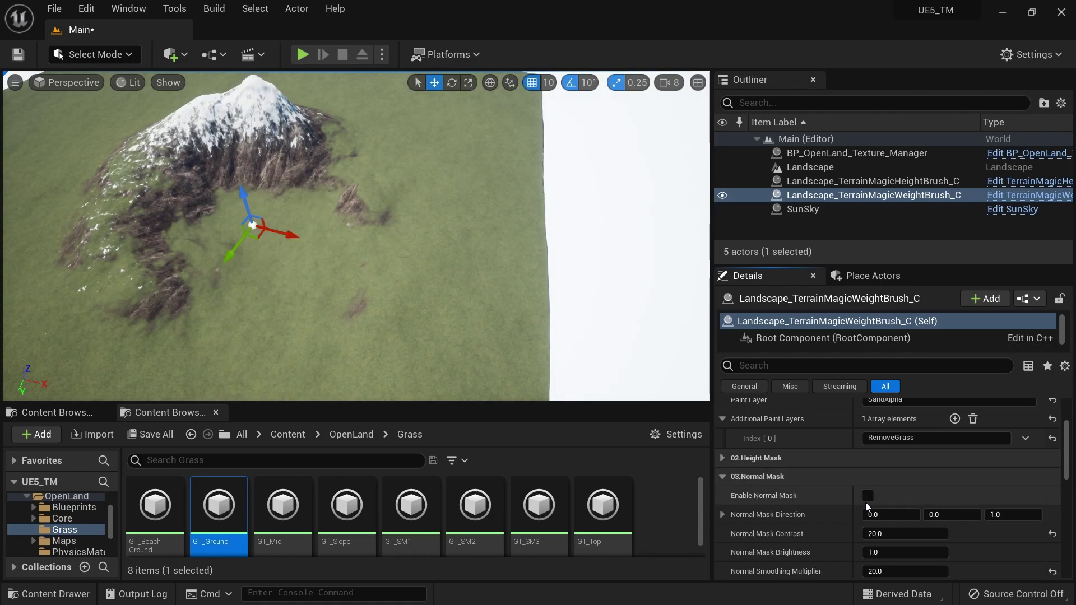
# - Re-enable the weight brush's Normal Mask and its Height Mask
pyautogui.click(867, 496)
pyautogui.moveTo(504, 281); pyautogui.dragTo(667, 297, button='right')
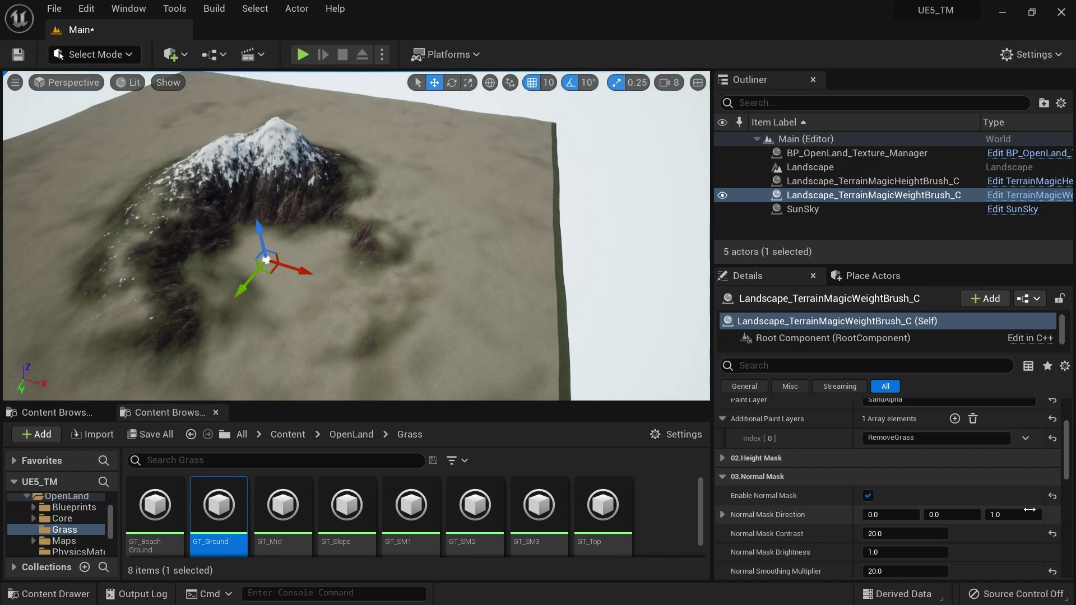
pyautogui.click(723, 458)
pyautogui.click(869, 477)
pyautogui.click(739, 461)
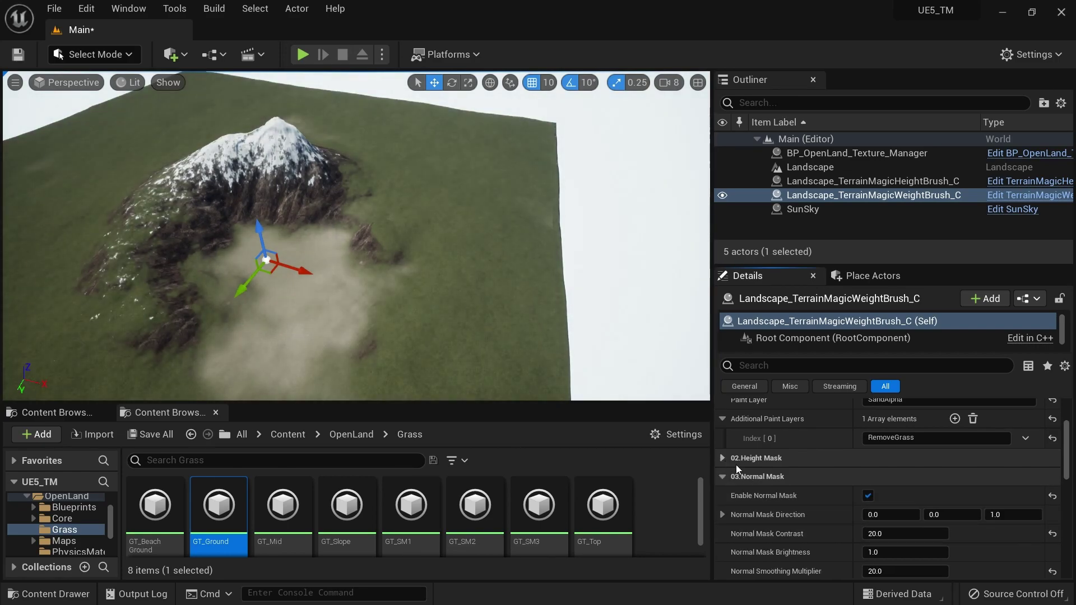
# - Re-enable the weight brush's Location Mask and collapse the Normal Mask and Location Mask settings
pyautogui.click(727, 477)
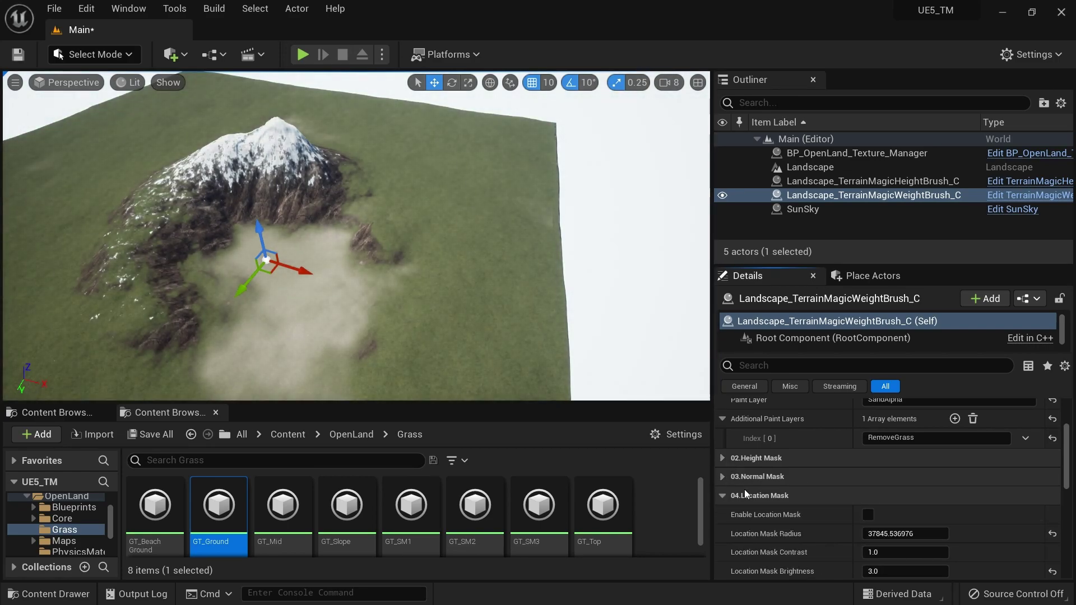
pyautogui.click(870, 515)
pyautogui.click(724, 498)
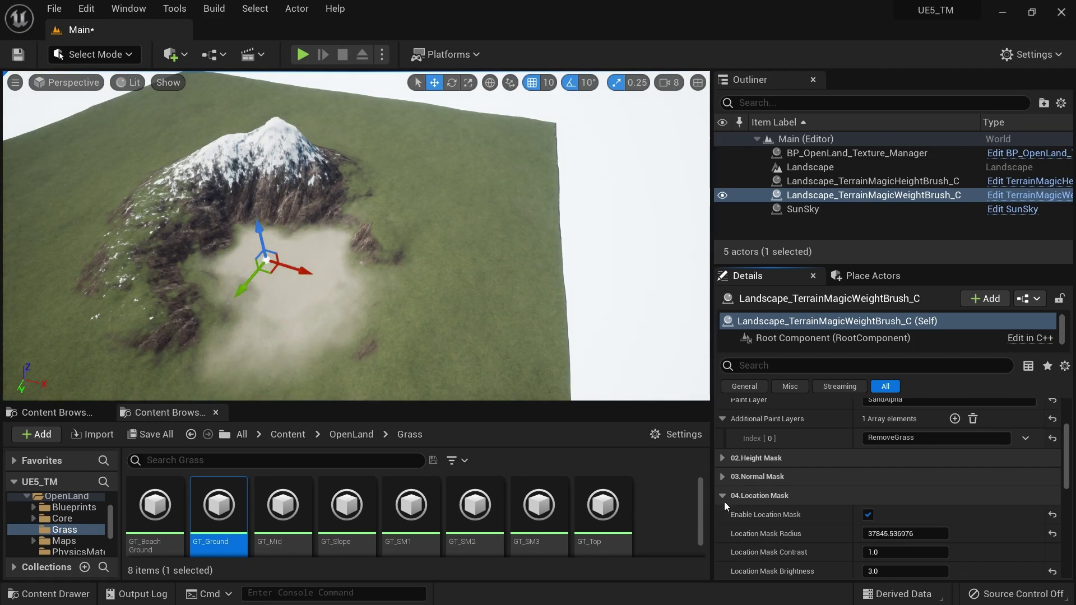
pyautogui.scroll(-2, 752, 510)
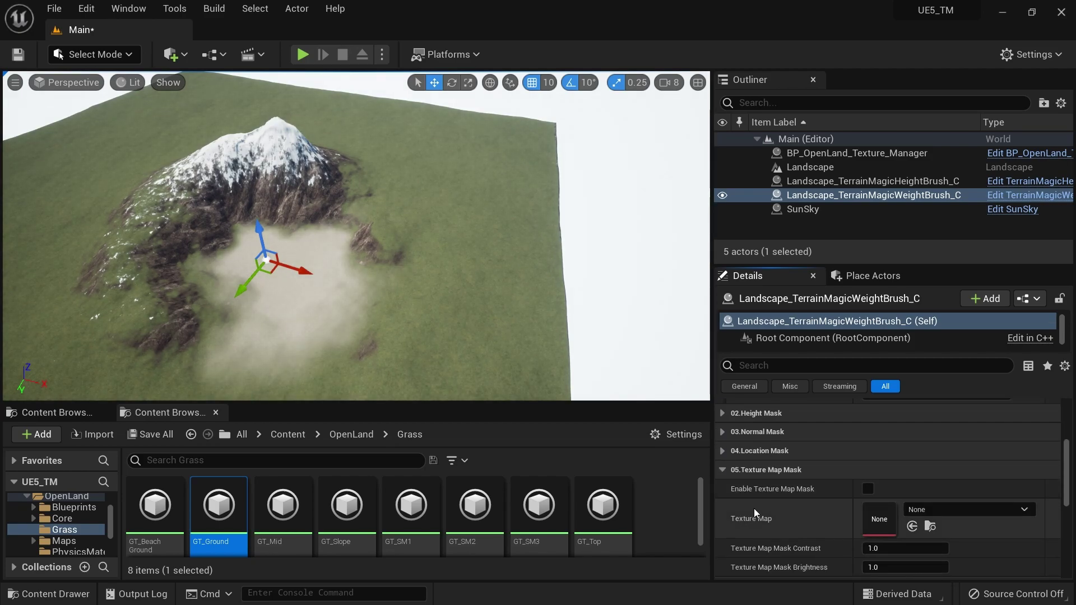
# - Set the height brush's Custom Height Map to T_TM_height2 from the Terrain Magic HeightMaps folder
pyautogui.click(823, 182)
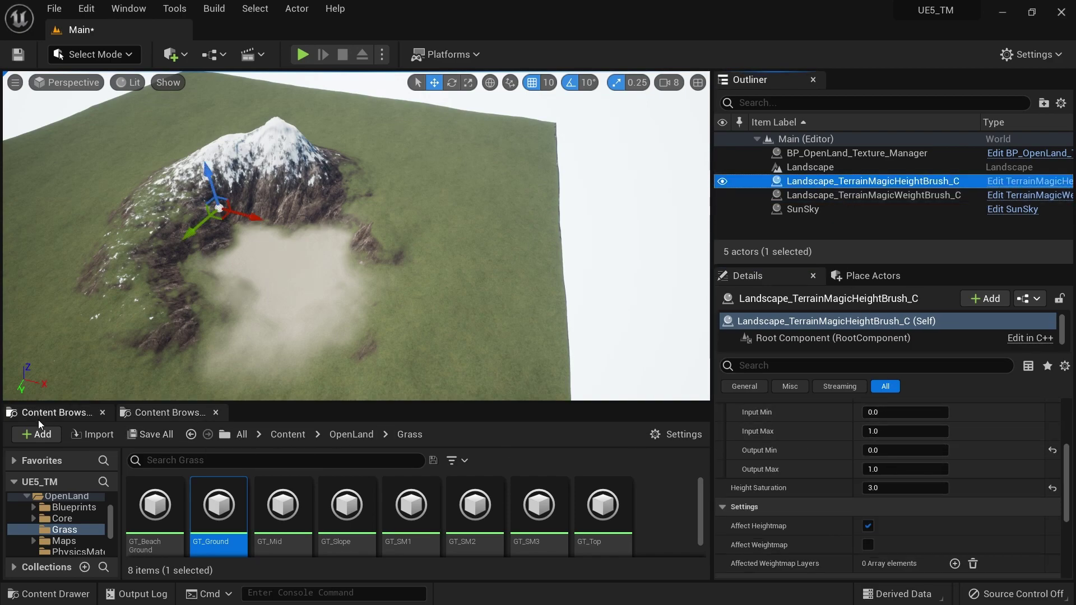
pyautogui.click(56, 413)
pyautogui.scroll(5, 738, 453)
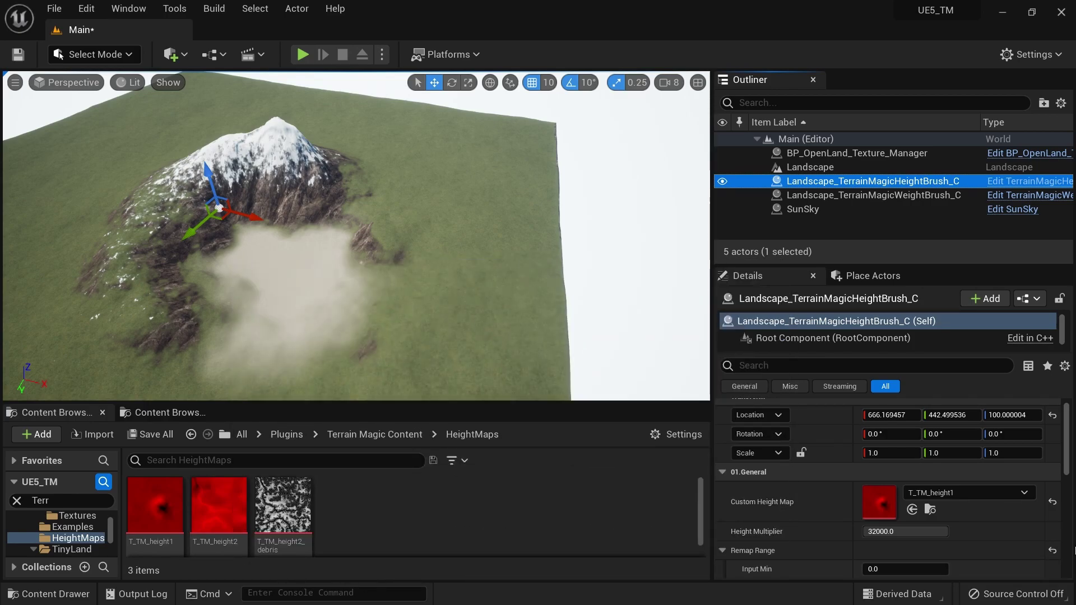
pyautogui.moveTo(218, 505); pyautogui.dragTo(877, 499)
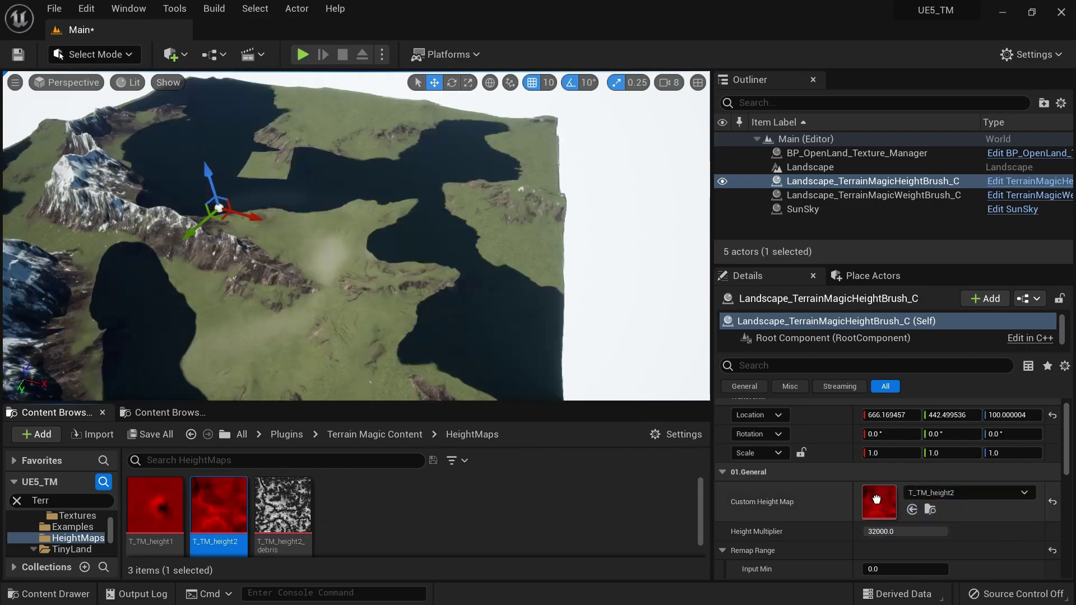
pyautogui.moveTo(625, 210); pyautogui.dragTo(497, 190, button='right')
pyautogui.moveTo(378, 223); pyautogui.dragTo(358, 222, button='right')
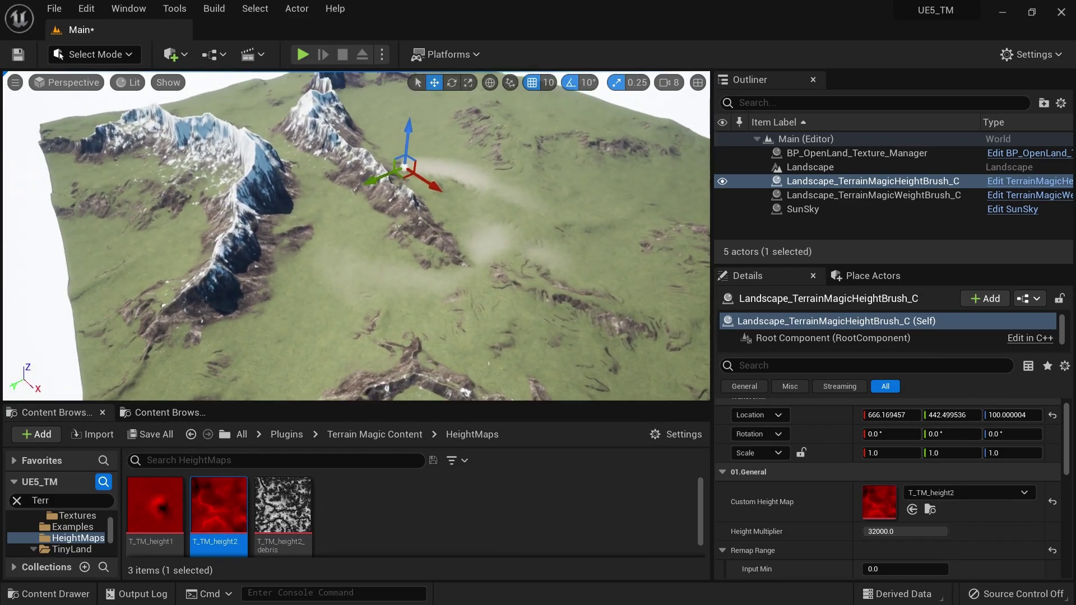
# - Assign T_TM_height2_debris as the weight brush's Texture Map and enable its Texture Map Mask
pyautogui.scroll(-10, 971, 554)
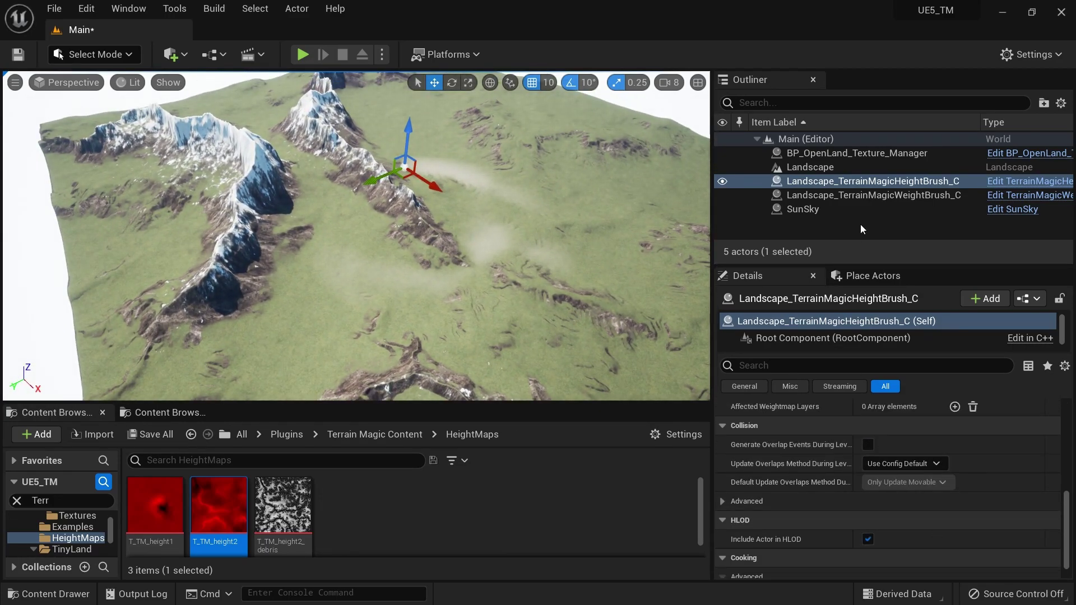
pyautogui.click(866, 197)
pyautogui.scroll(-3, 885, 526)
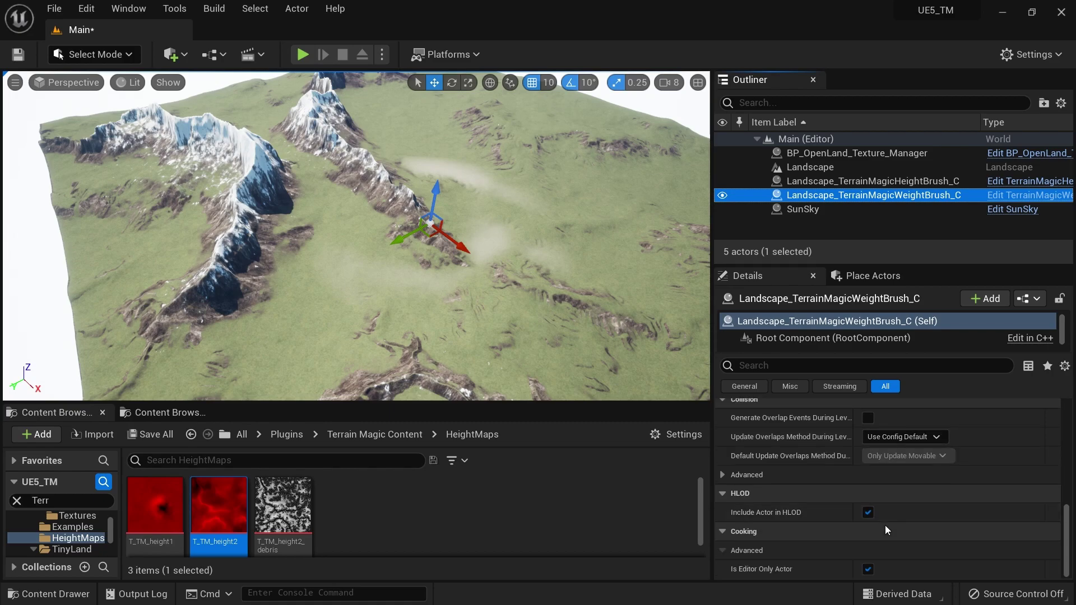
pyautogui.scroll(5, 855, 533)
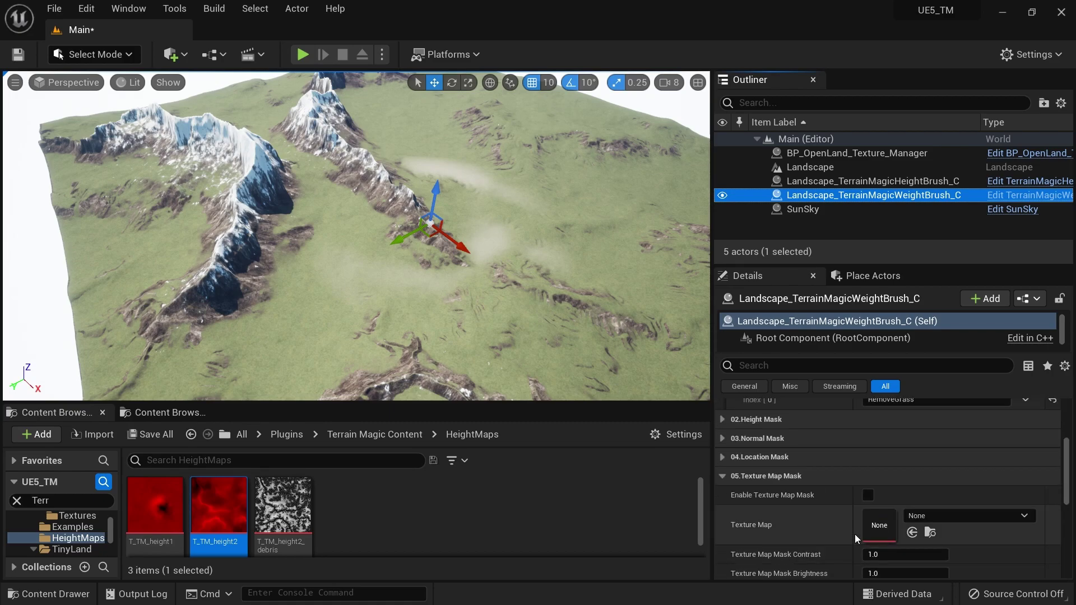
pyautogui.click(283, 511)
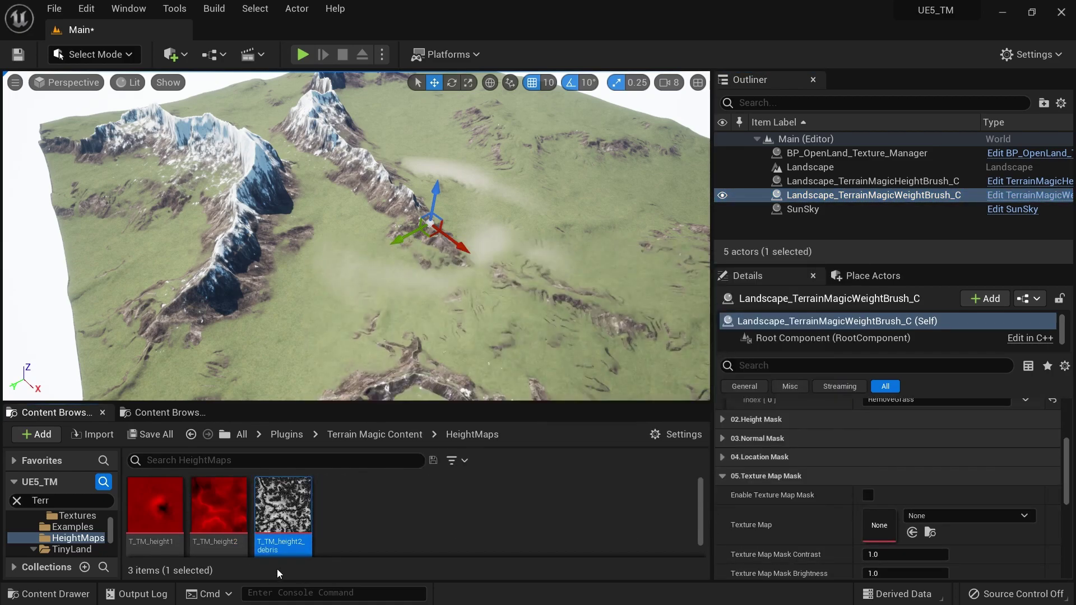
pyautogui.moveTo(283, 513); pyautogui.dragTo(896, 525)
pyautogui.click(868, 496)
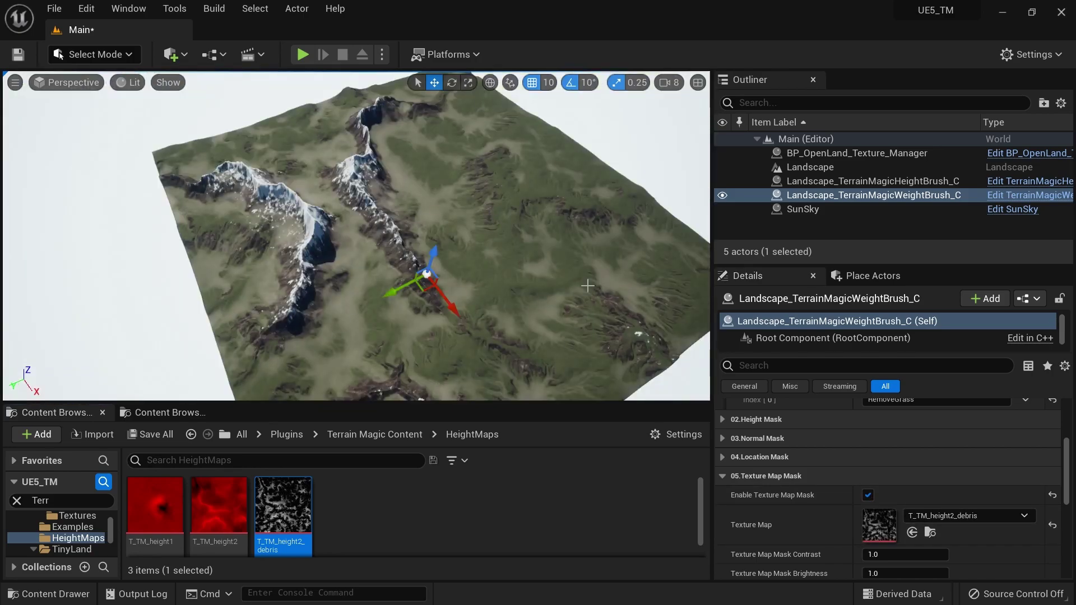
pyautogui.moveTo(543, 282)
pyautogui.mouseDown(button='right')
pyautogui.moveTo(529, 291)
pyautogui.moveTo(544, 292)
pyautogui.mouseUp(button='right')
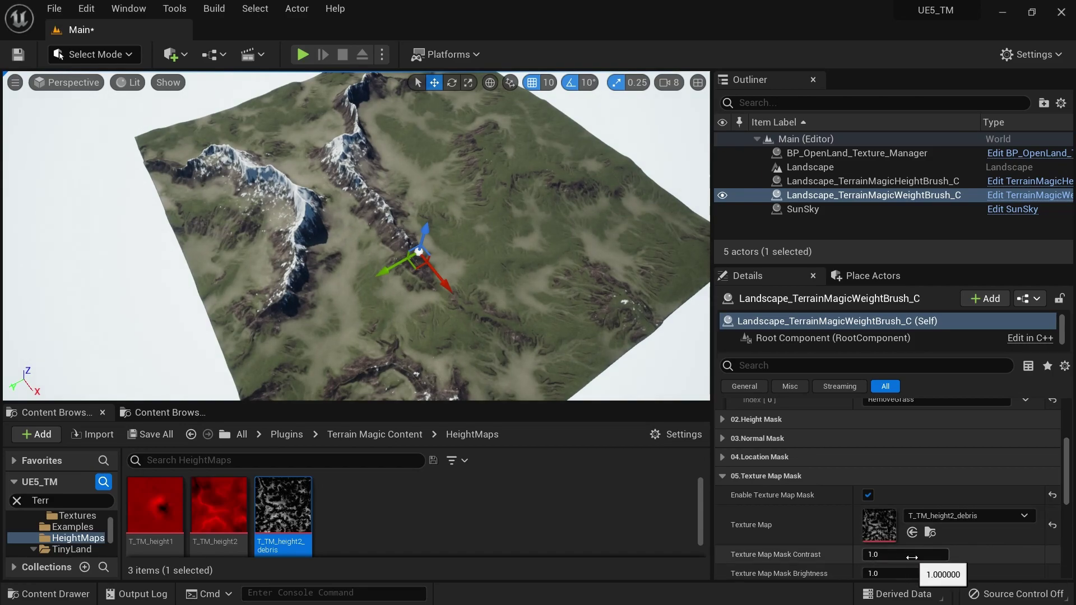
# - Set the weight brush's Texture Map Mask Brightness to 3.0 and inspect the sand across the landscape up close
pyautogui.click(888, 575)
pyautogui.write('5')
pyautogui.press('Return')
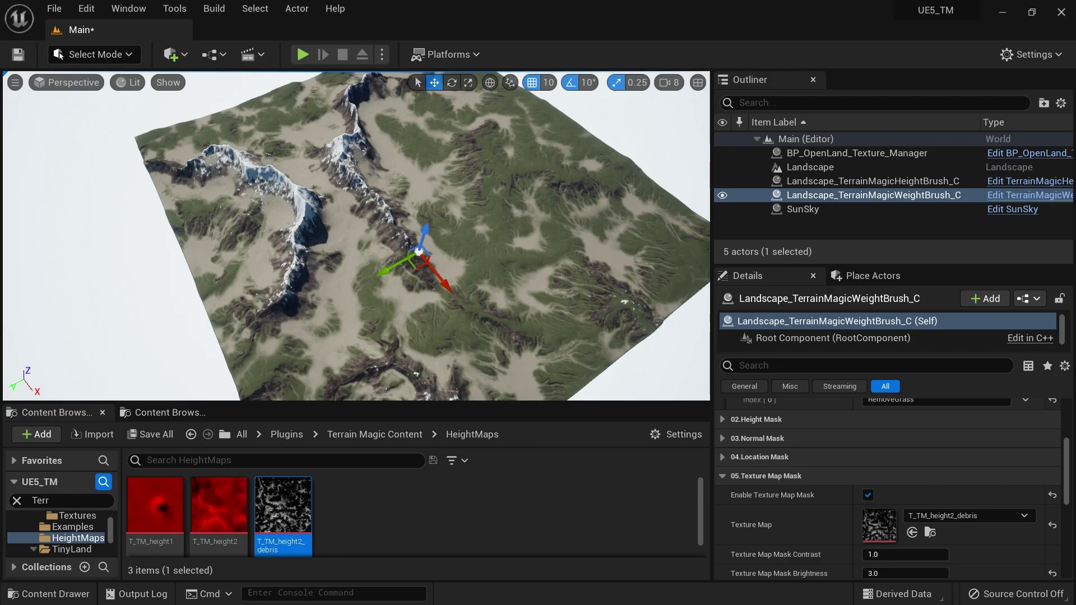
pyautogui.click(459, 241)
pyautogui.keyDown('alt'); pyautogui.moveTo(460, 241); pyautogui.dragTo(578, 246); pyautogui.keyUp('alt')
pyautogui.moveTo(460, 241)
pyautogui.mouseDown(button='right')
pyautogui.moveTo(454, 275)
pyautogui.moveTo(440, 239)
pyautogui.mouseUp(button='right')
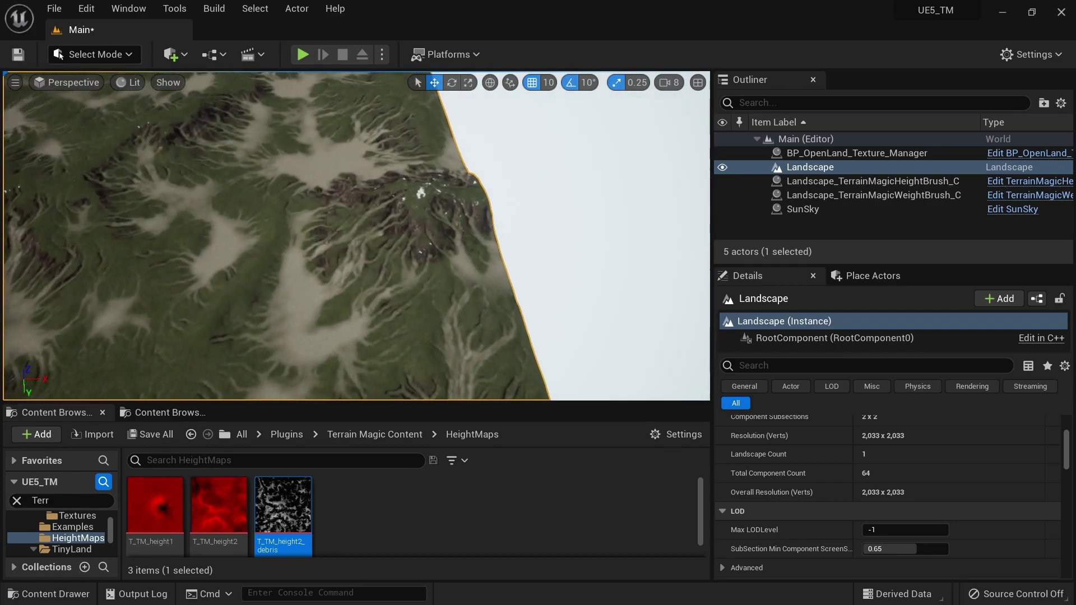
pyautogui.moveTo(396, 252); pyautogui.dragTo(395, 204, button='right')
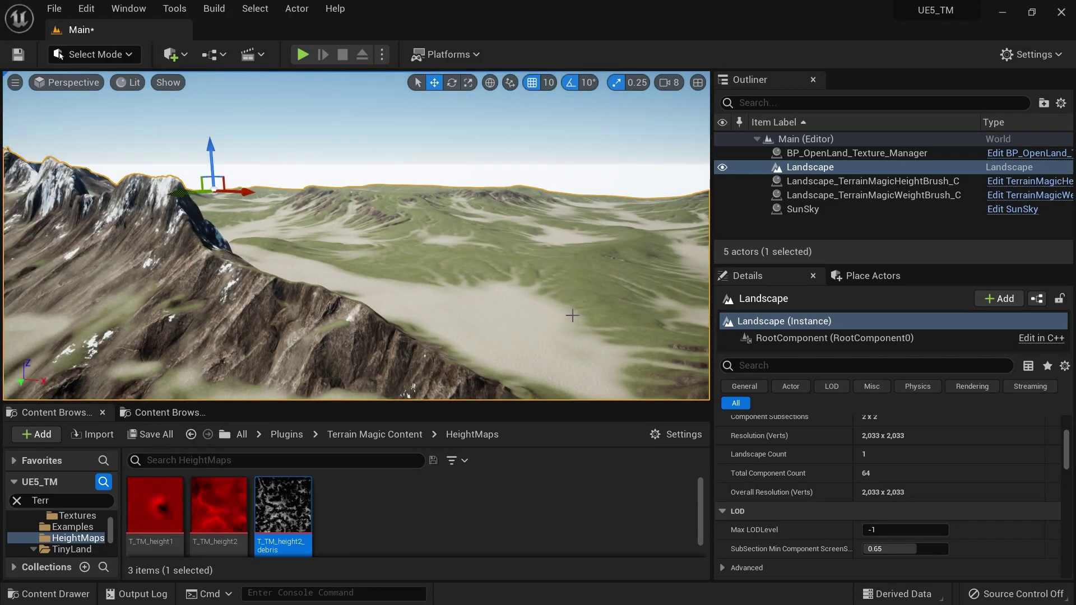
# - Create a new level from the Empty Level template
pyautogui.click(54, 8)
pyautogui.click(82, 55)
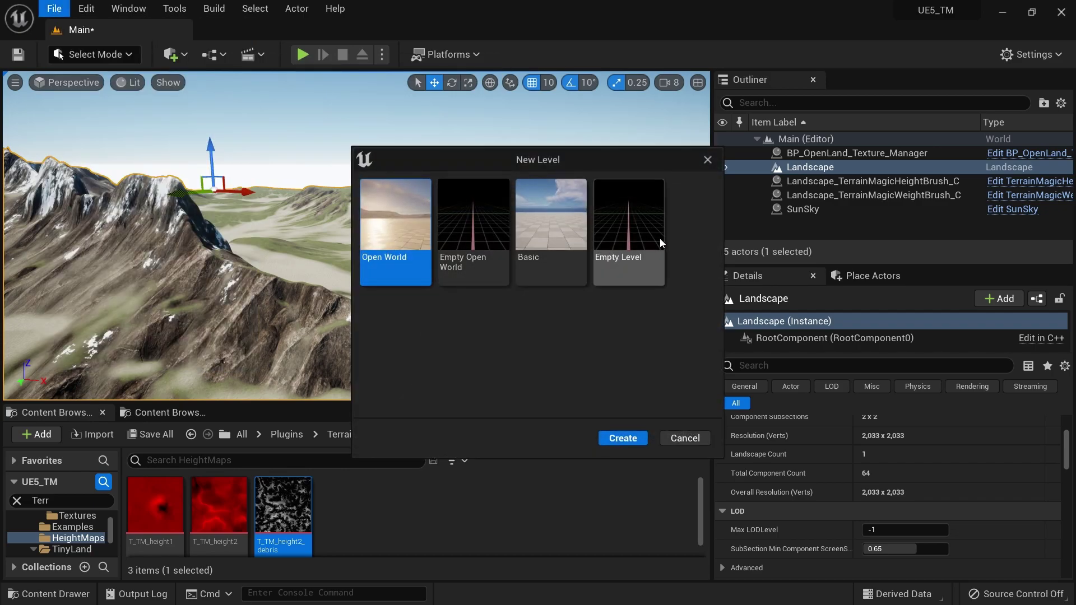
pyautogui.click(659, 257)
pyautogui.click(623, 438)
pyautogui.click(595, 467)
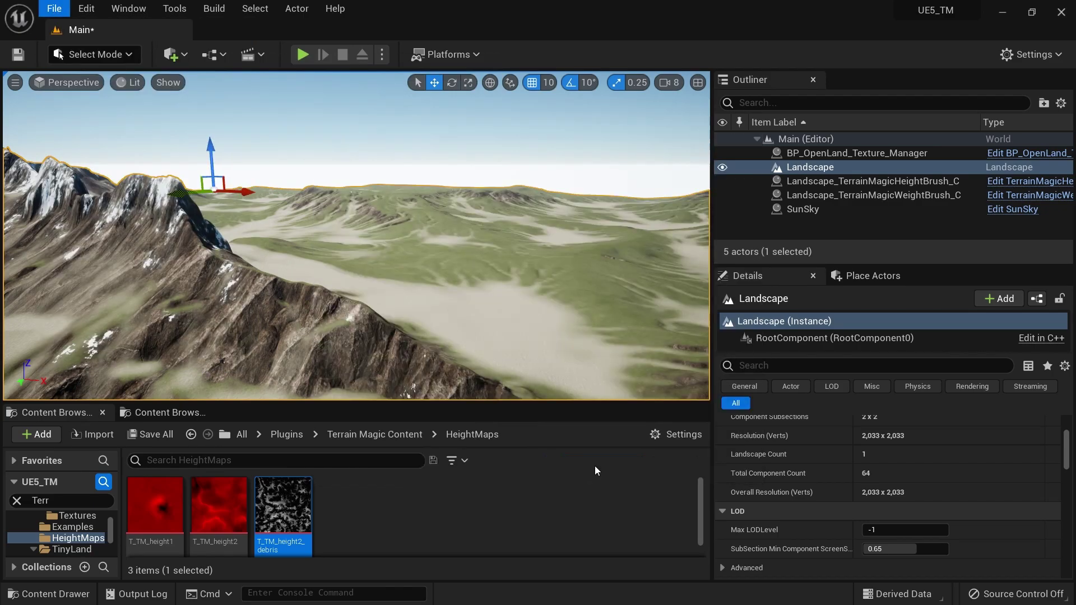
# - Save the new level in the Content folder as Tutorial
pyautogui.hotkey('ctrl', 's')
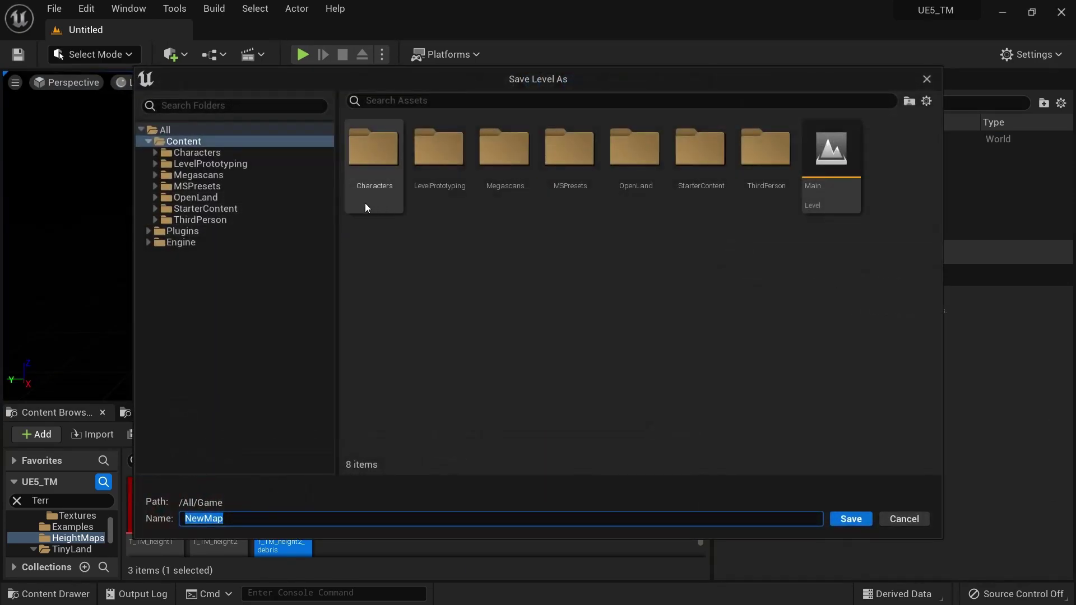
pyautogui.write('Tutorial')
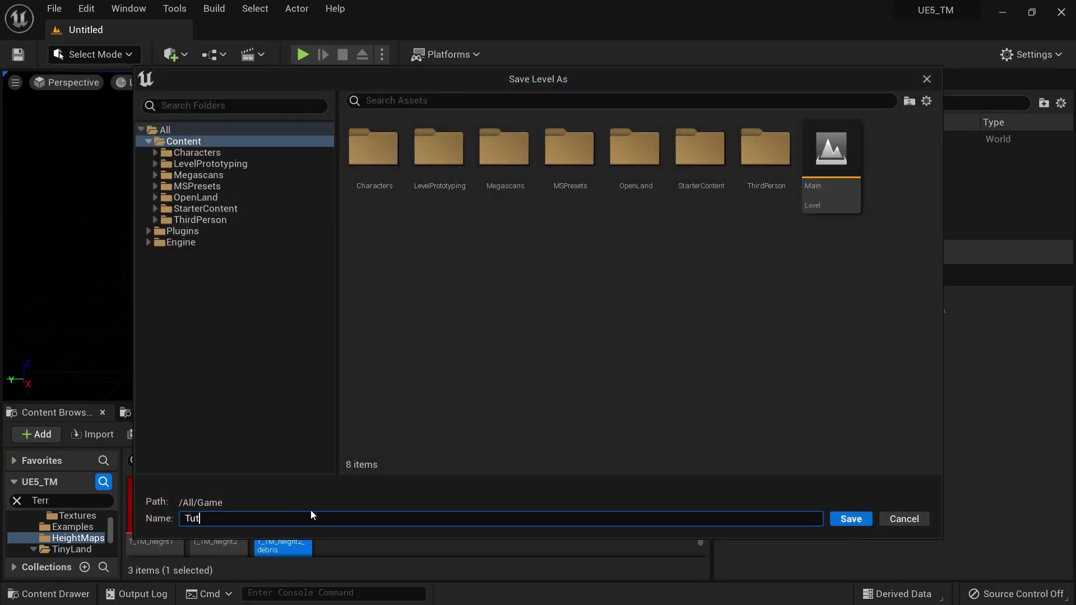
pyautogui.press('Return')
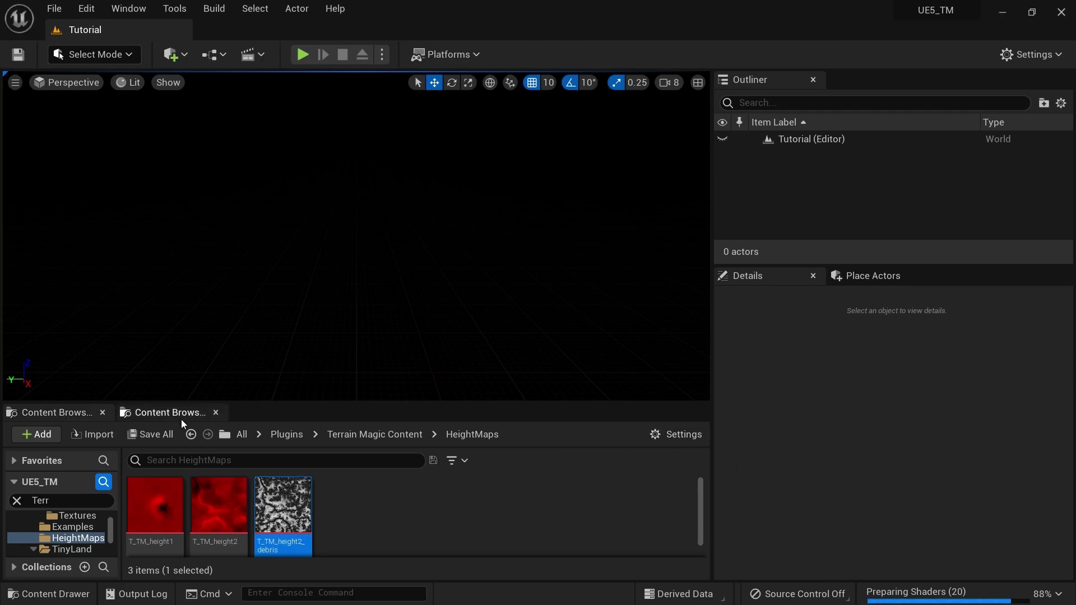
# - Enlarge the content browser, filter its folder paths by "Terrain Ma" and open the Terrain Magic Content folder
pyautogui.click(674, 439)
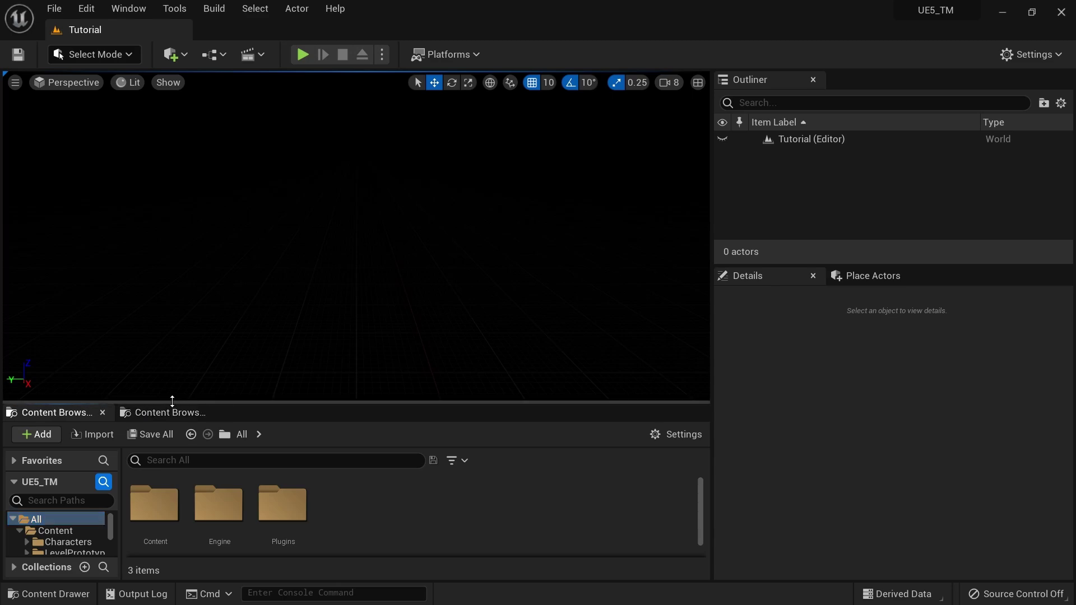
pyautogui.moveTo(171, 402); pyautogui.dragTo(170, 375)
pyautogui.click(52, 476)
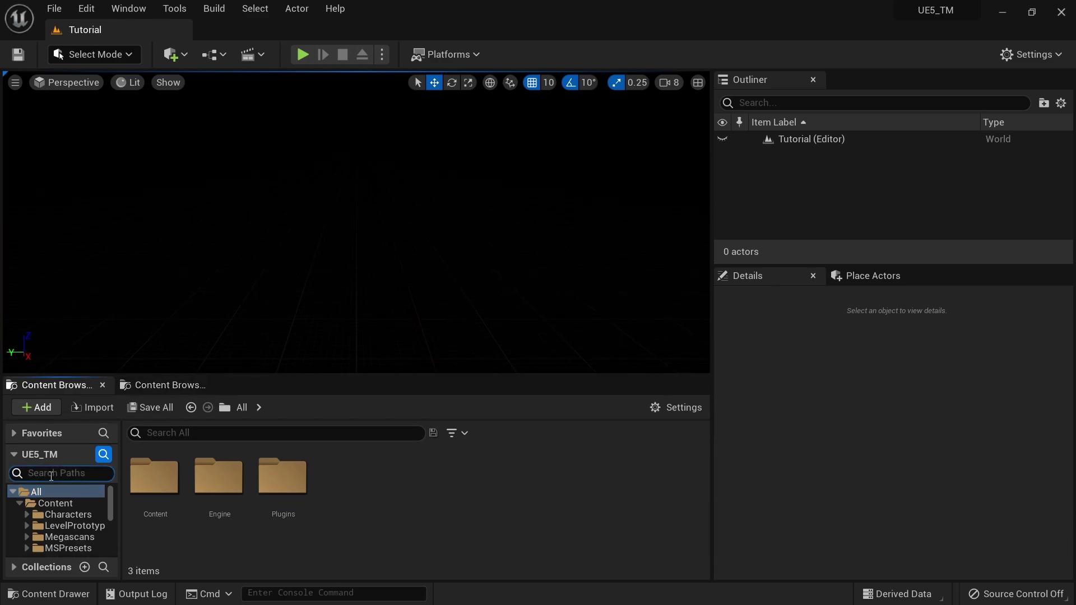
pyautogui.write('Terrain Ma')
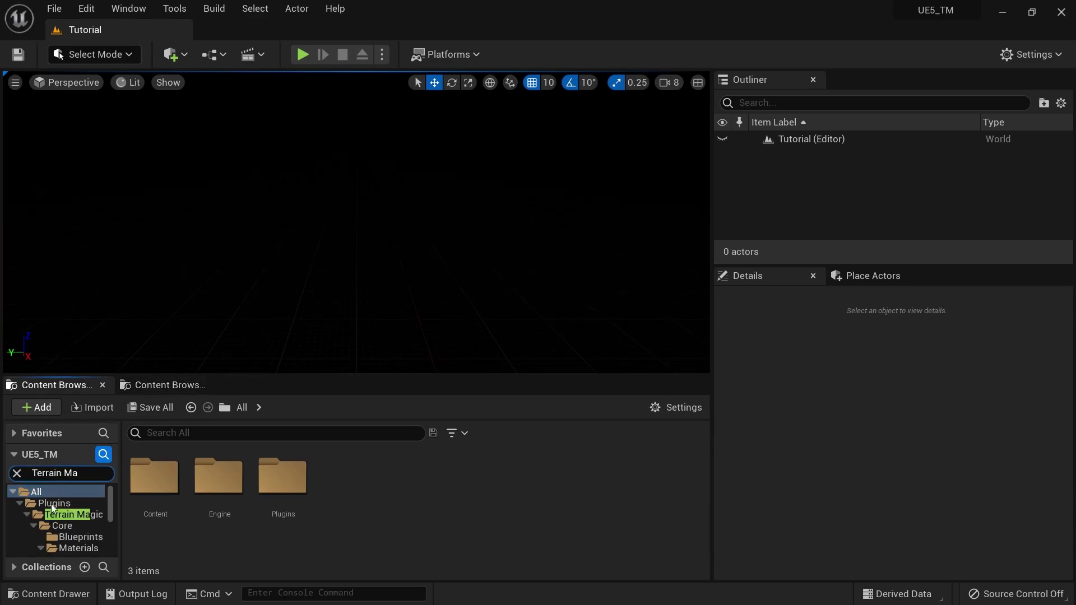
pyautogui.click(63, 515)
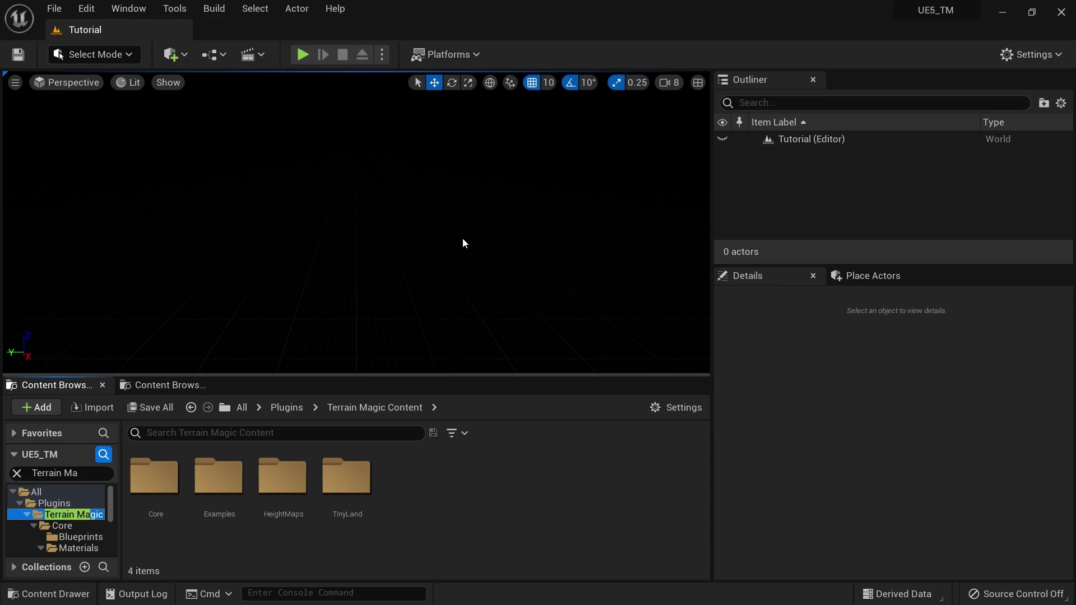
# - Find the SunSky blueprint in the Terrain Magic content, place it in the level and clear the asset search
pyautogui.click(223, 432)
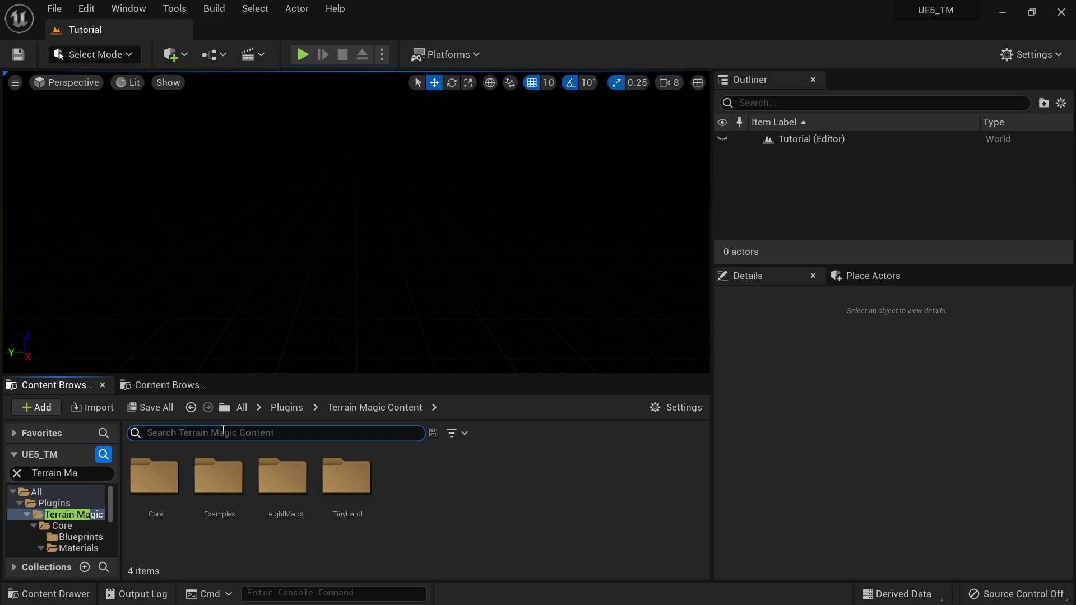
pyautogui.write('Sun')
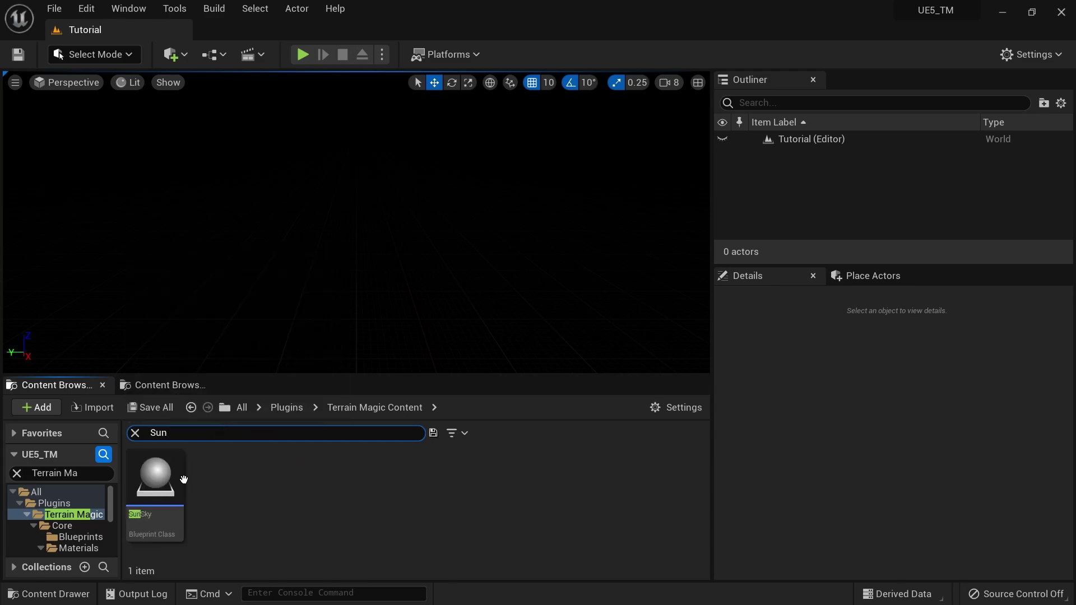
pyautogui.moveTo(168, 483); pyautogui.dragTo(296, 228)
pyautogui.moveTo(379, 298); pyautogui.dragTo(354, 269, button='right')
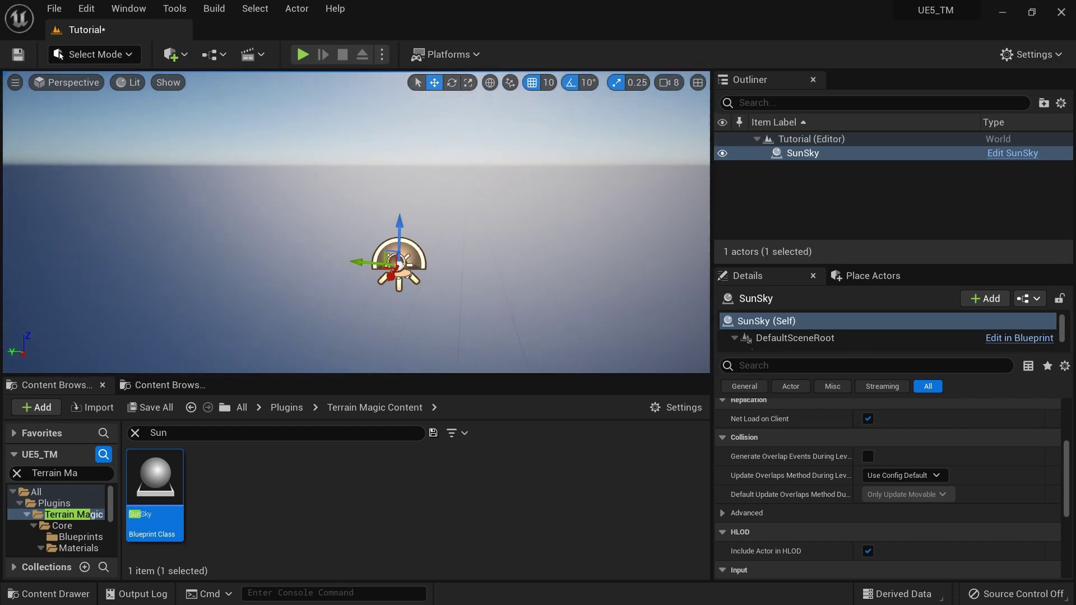
pyautogui.moveTo(413, 292); pyautogui.dragTo(421, 272, button='right')
pyautogui.click(135, 432)
# - Switch to Landscape mode and assign MI_TinyLand from the TinyLand folder as the new landscape's material
pyautogui.click(111, 61)
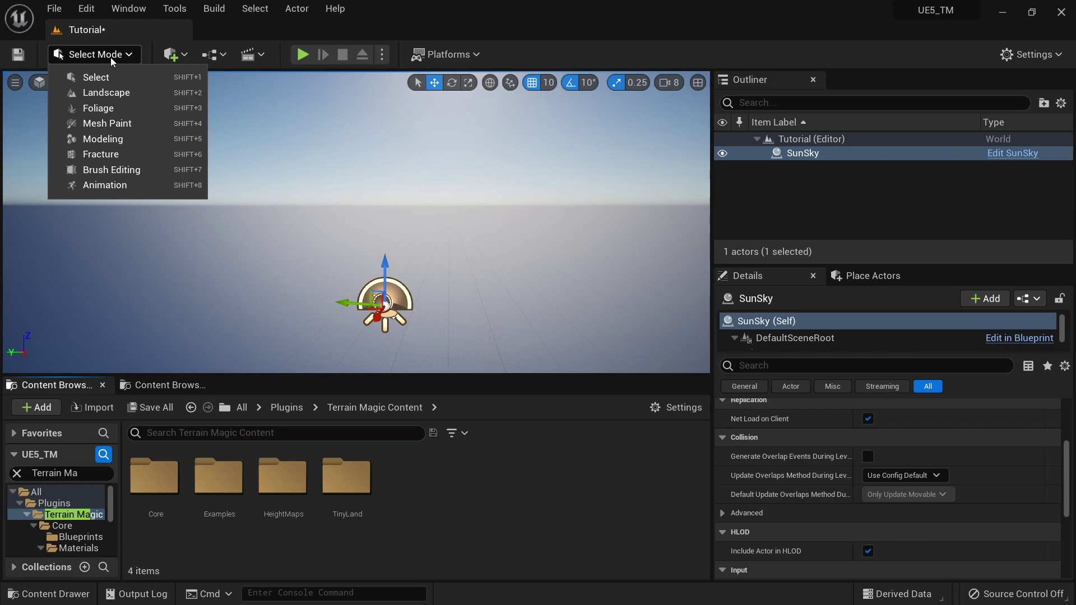
pyautogui.click(115, 94)
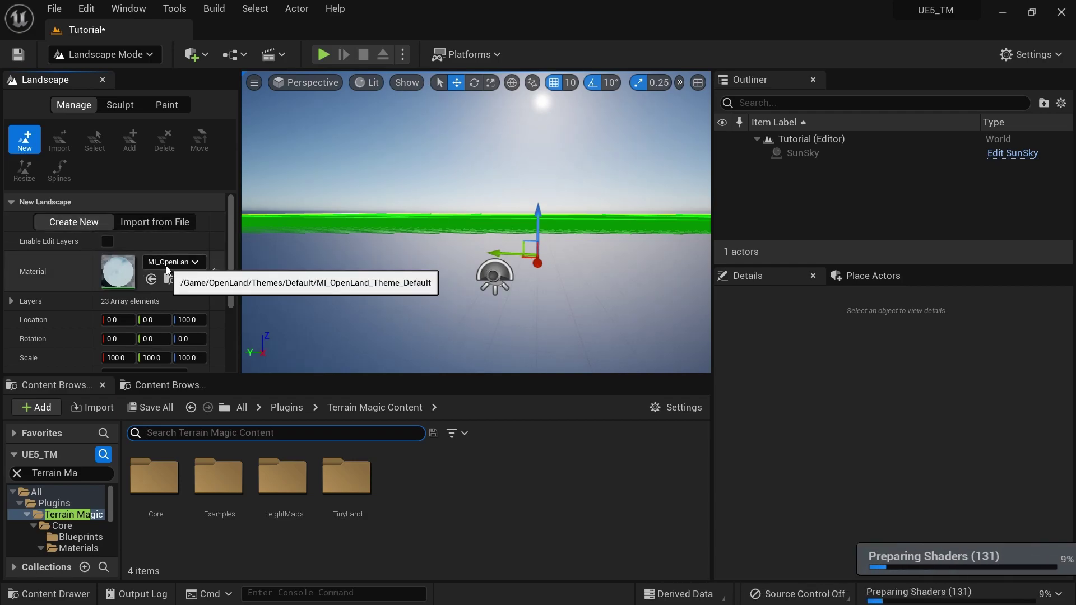
pyautogui.doubleClick(355, 526)
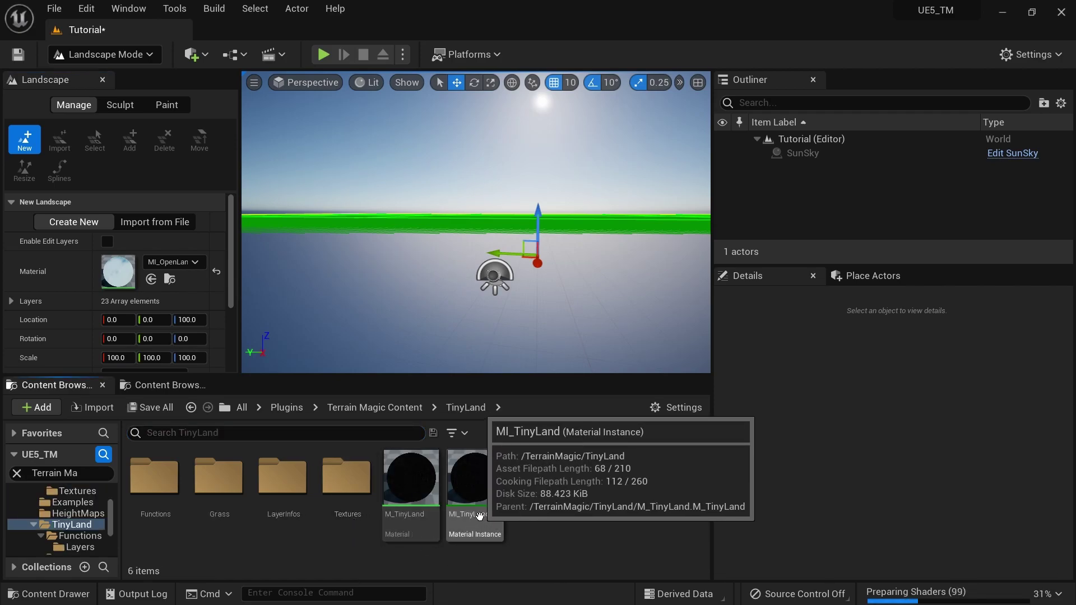
pyautogui.moveTo(479, 516); pyautogui.dragTo(165, 264)
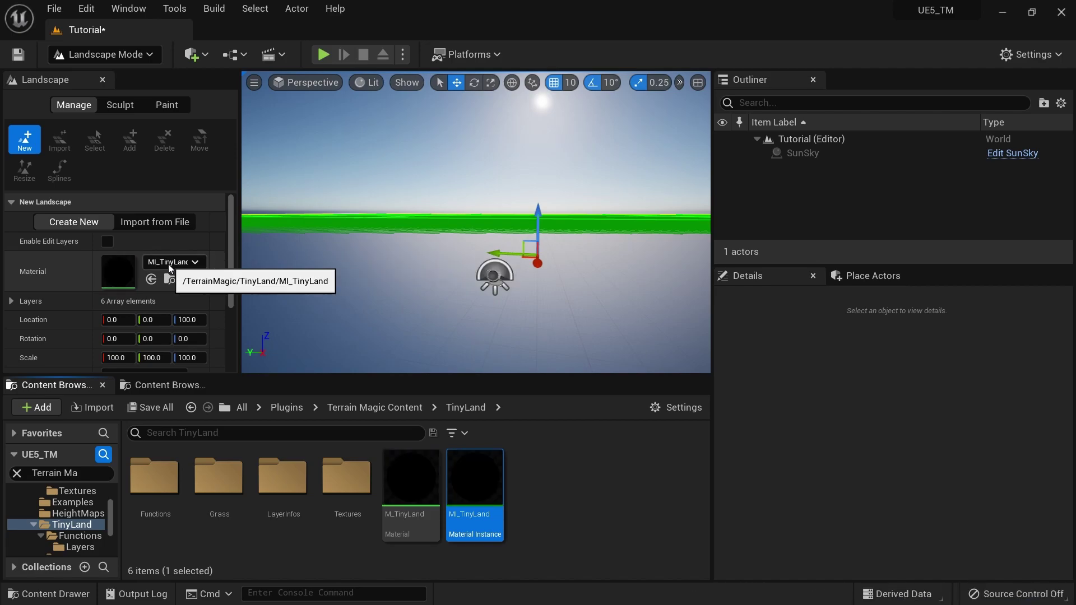
# - Set the new landscape's material to MI_OpenLand_Theme_Default and enable edit layers for it
pyautogui.click(168, 264)
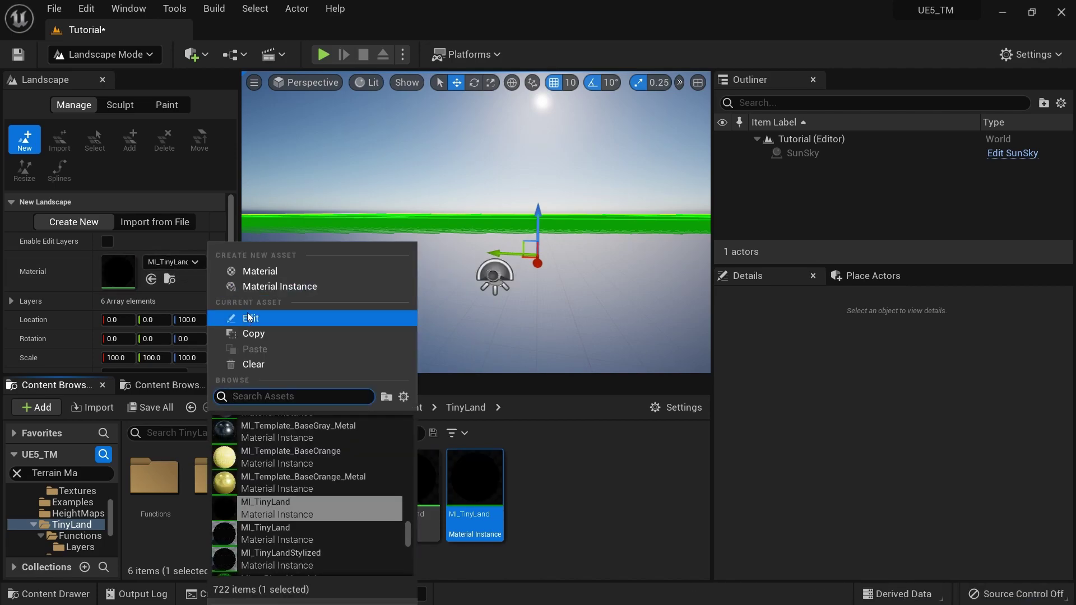
pyautogui.click(173, 261)
pyautogui.click(174, 261)
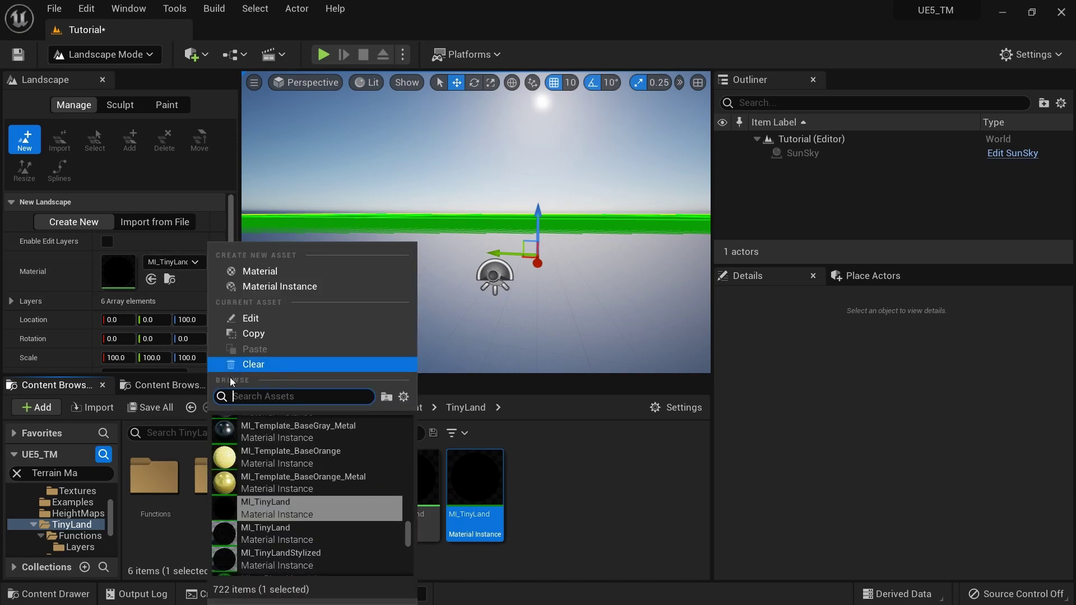
pyautogui.write('MI_Open')
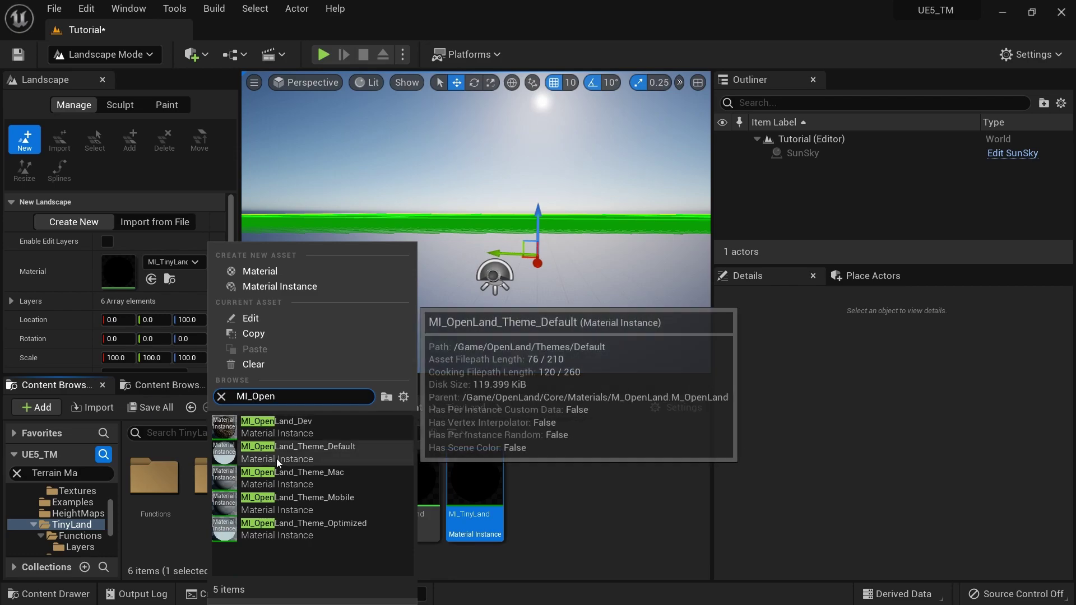
pyautogui.click(324, 456)
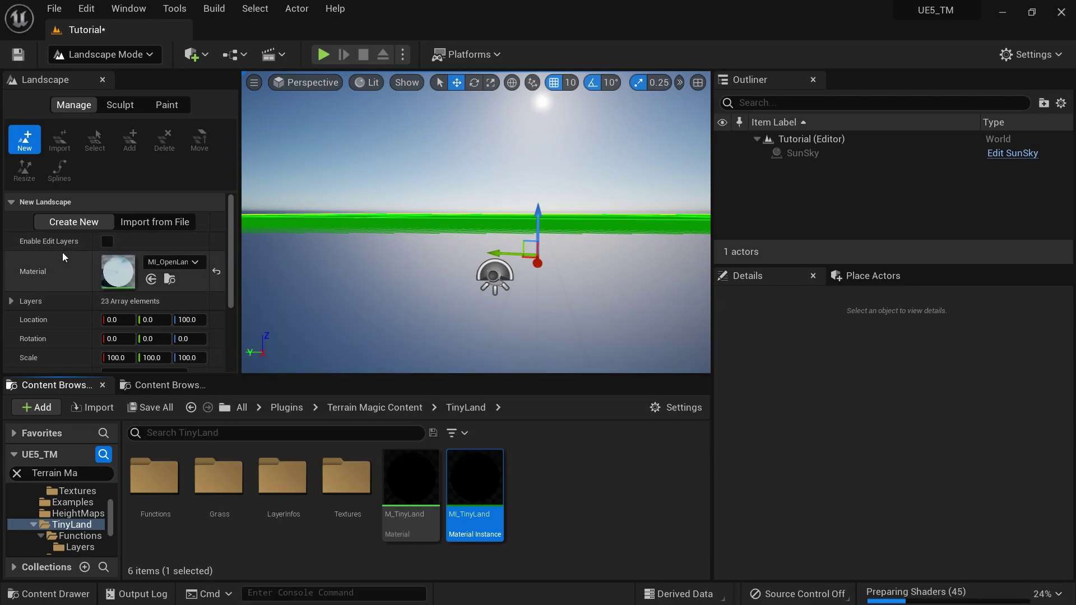
pyautogui.click(107, 241)
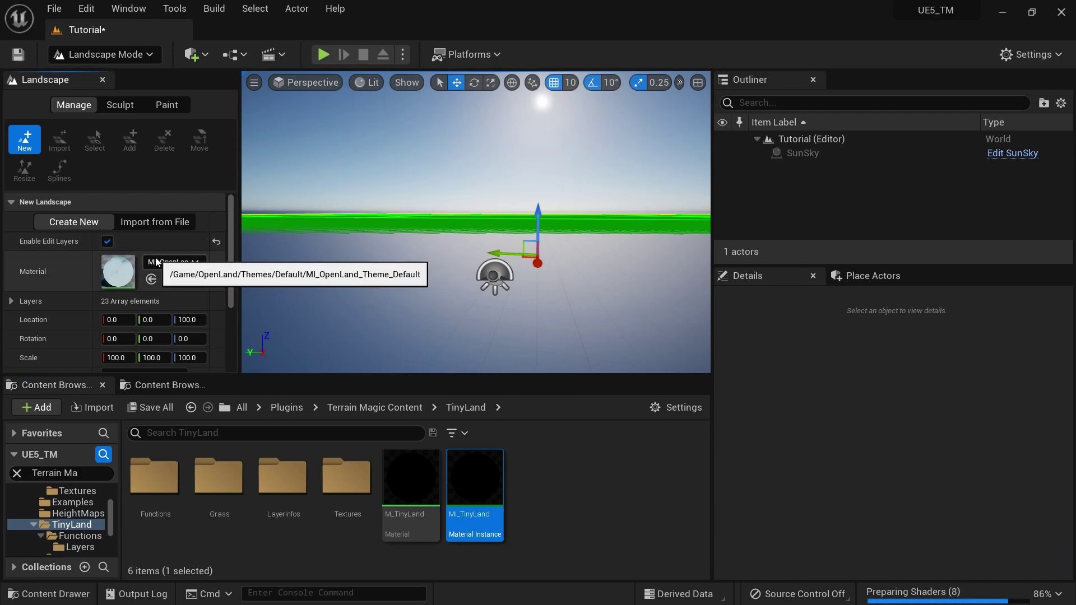
pyautogui.scroll(-5, 157, 262)
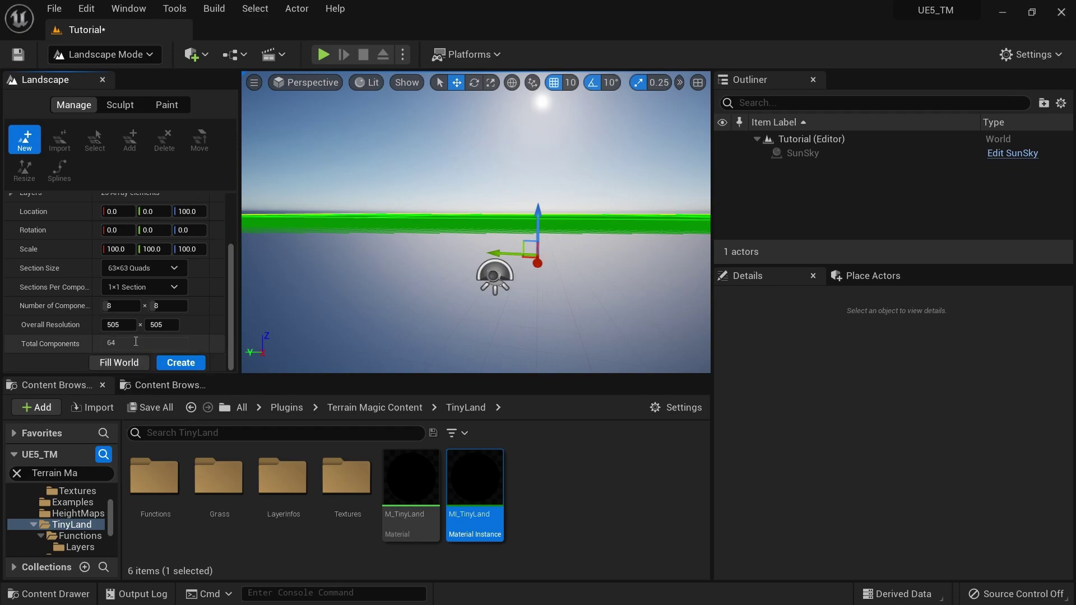
# - Create the landscape with a section size of 127×127 quads and 2×2 sections per component
pyautogui.click(152, 268)
pyautogui.click(130, 351)
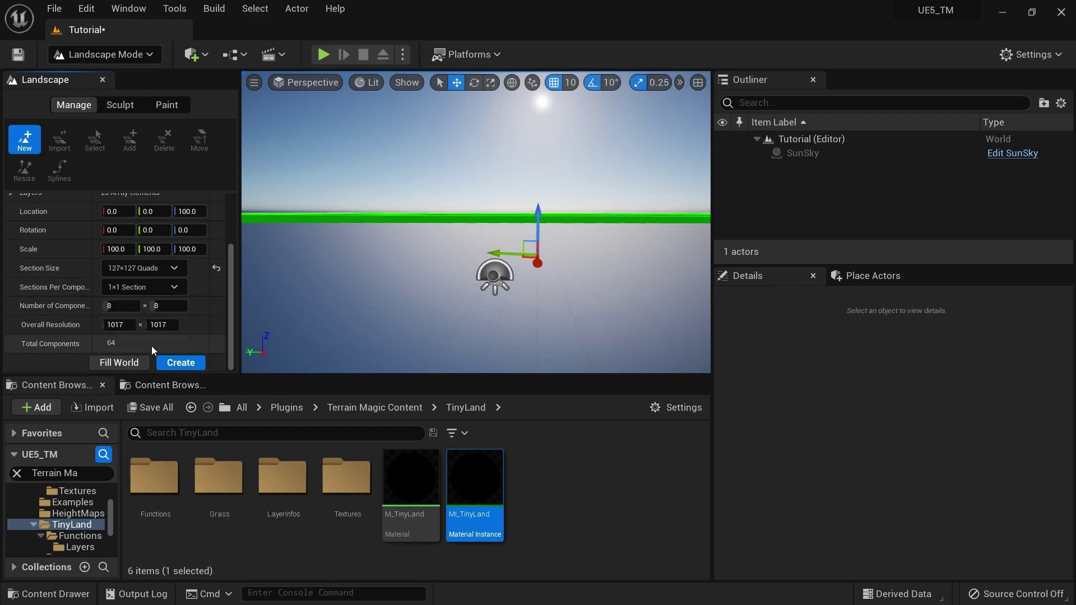
pyautogui.click(131, 287)
pyautogui.click(132, 324)
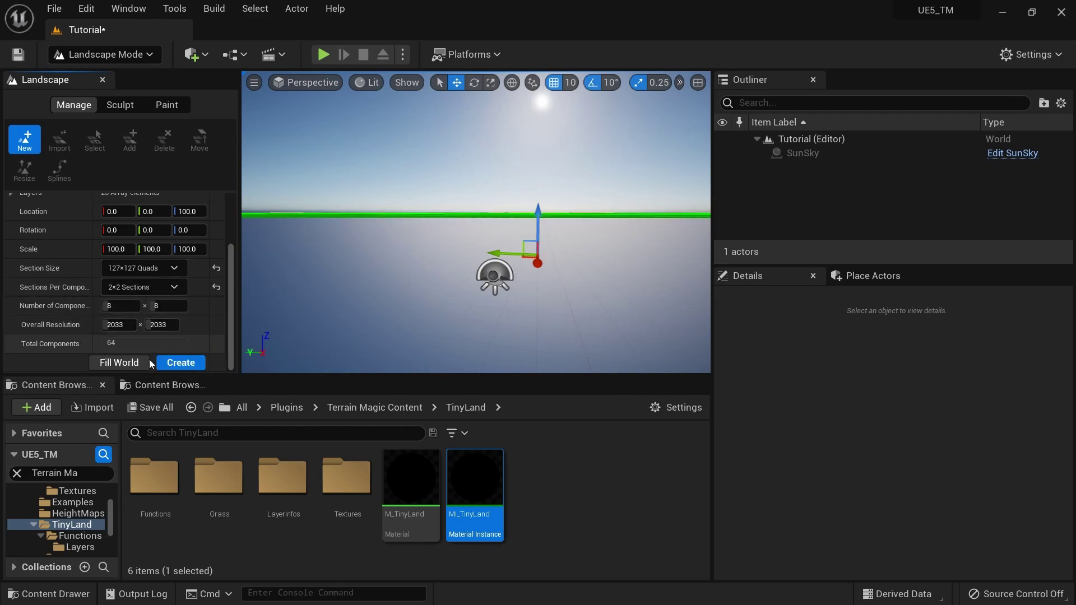
pyautogui.click(177, 362)
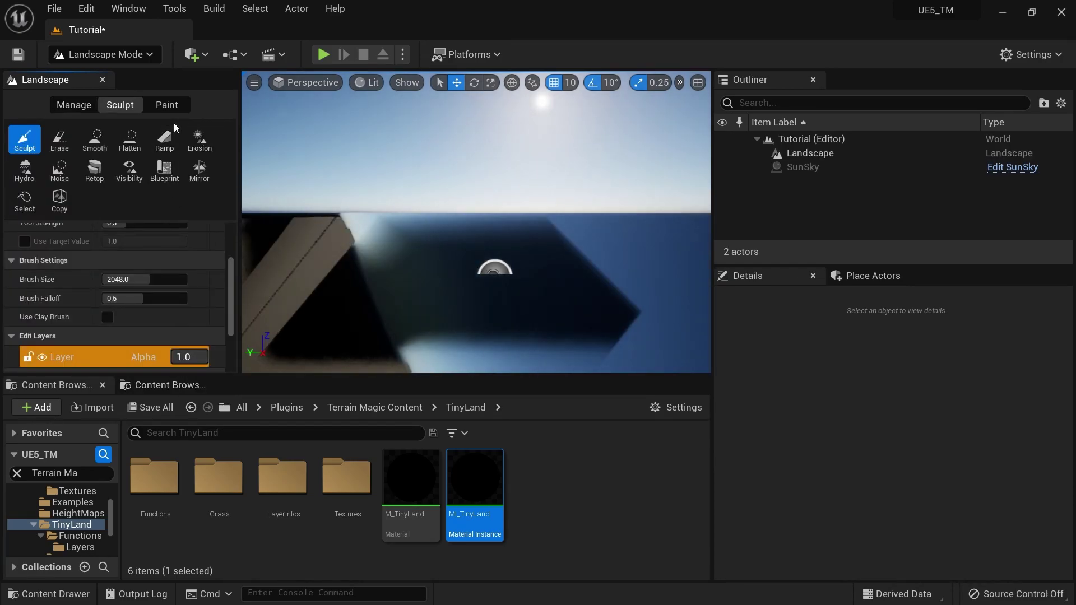
# - Assign AutoForest_LayerInfo to the landscape's AutoForest paint layer
pyautogui.click(173, 106)
pyautogui.scroll(-3, 154, 286)
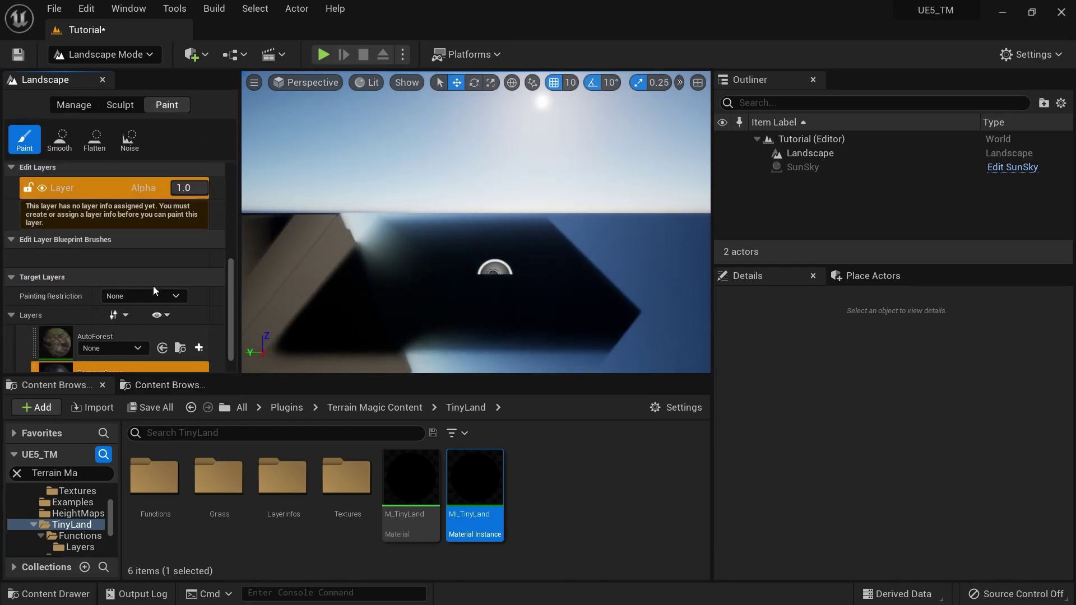
pyautogui.scroll(-2, 130, 344)
pyautogui.click(112, 305)
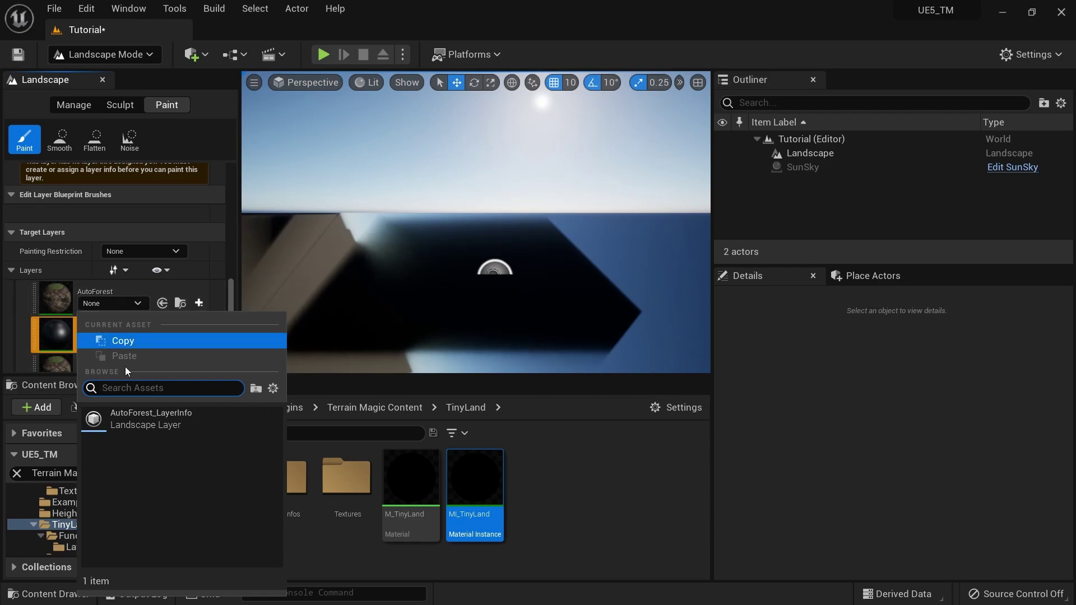
pyautogui.click(137, 414)
pyautogui.moveTo(448, 224); pyautogui.dragTo(477, 225, button='right')
# - Switch to Select mode and look over the new grass landscape
pyautogui.click(106, 55)
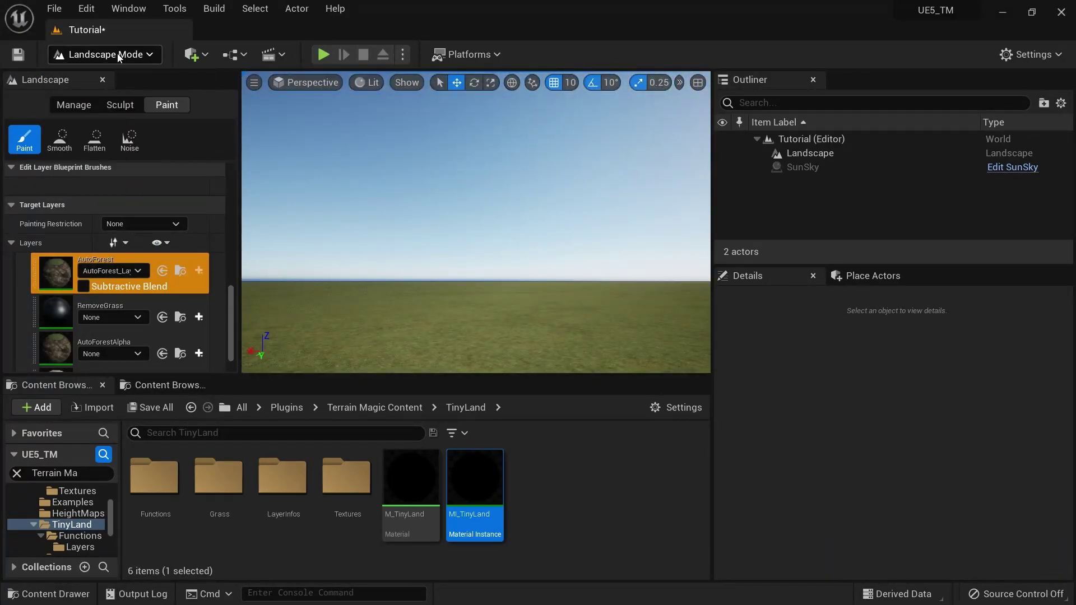
pyautogui.click(106, 77)
pyautogui.moveTo(456, 320); pyautogui.dragTo(448, 349, button='right')
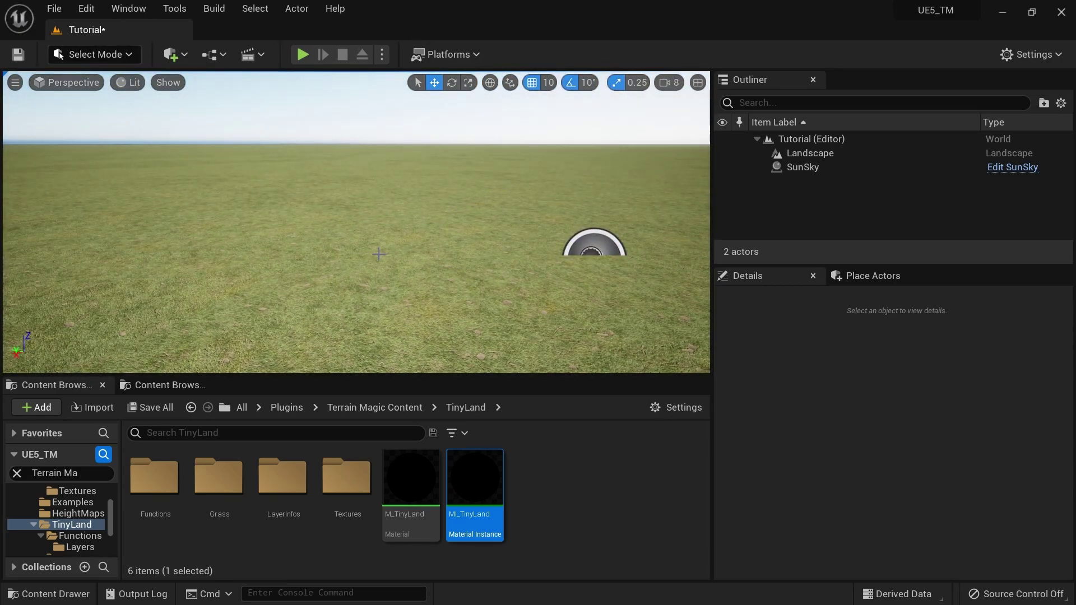
pyautogui.moveTo(448, 348); pyautogui.dragTo(667, 342, button='right')
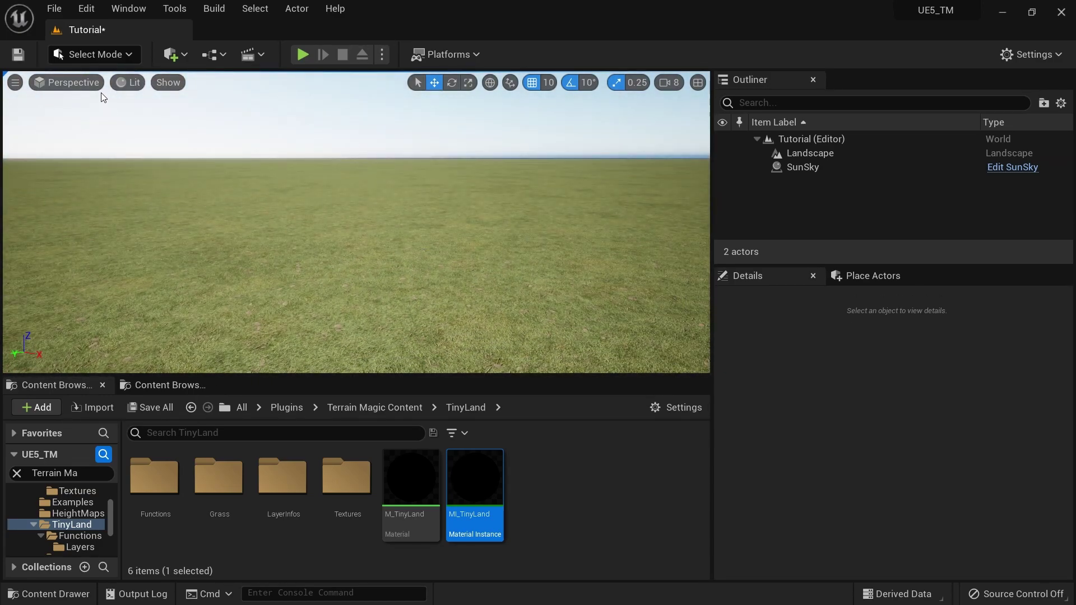
# - Return to Landscape mode and place a TerrainMagicHeightBrush on the landscape with the Blueprint sculpt tool
pyautogui.click(99, 56)
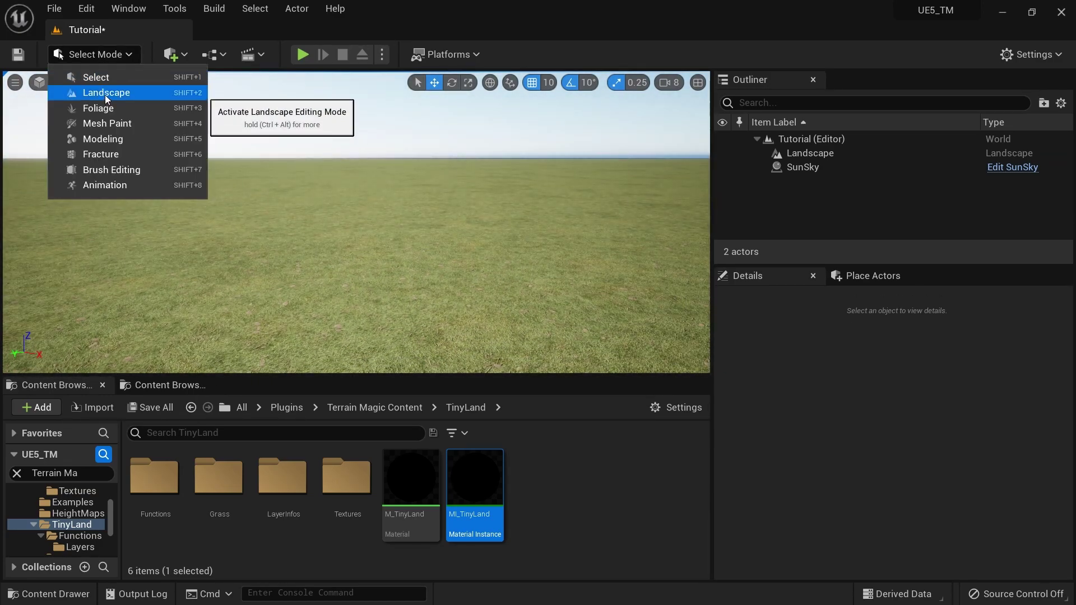
pyautogui.click(106, 94)
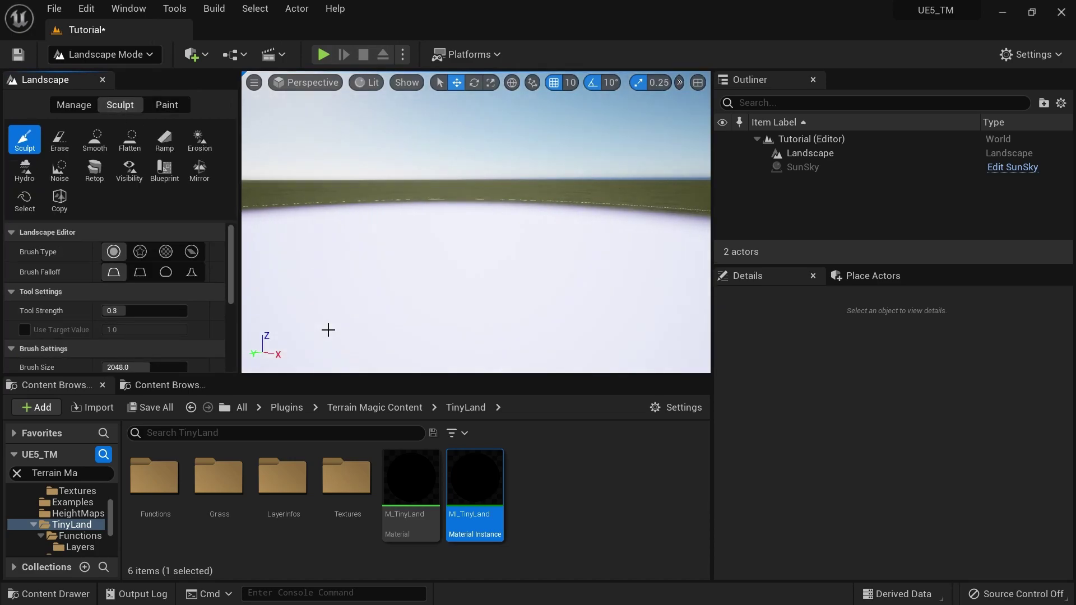
pyautogui.click(166, 171)
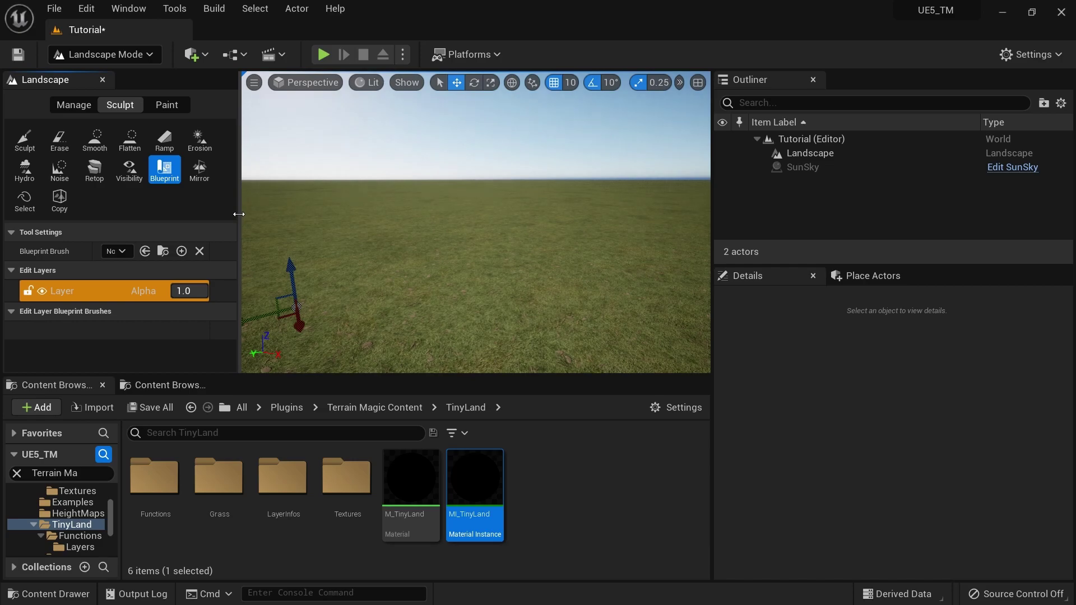
pyautogui.moveTo(238, 214); pyautogui.dragTo(321, 215)
pyautogui.click(167, 221)
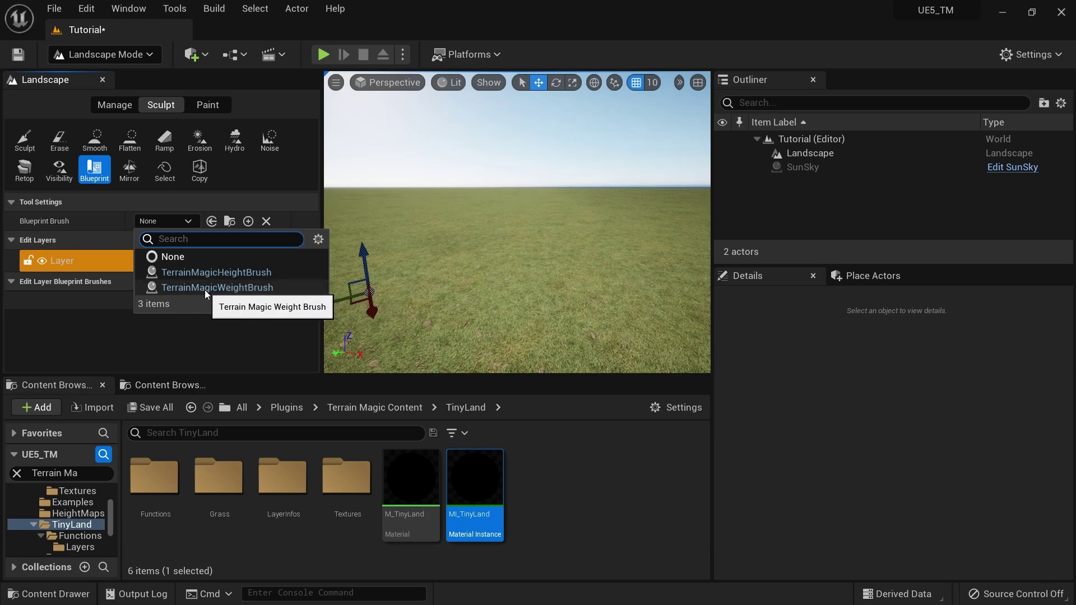
pyautogui.click(213, 272)
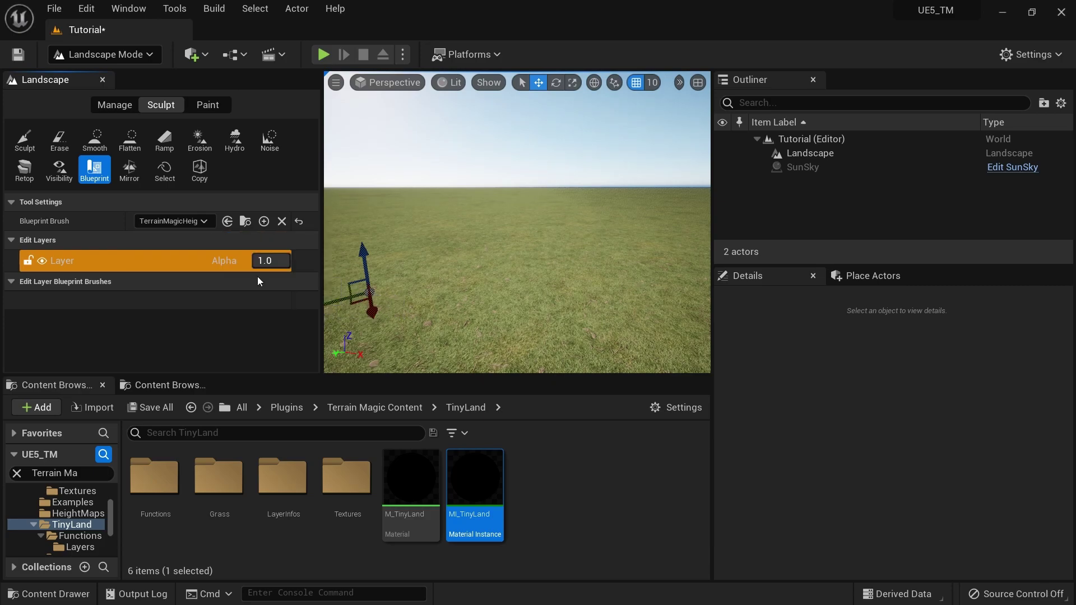
pyautogui.click(502, 231)
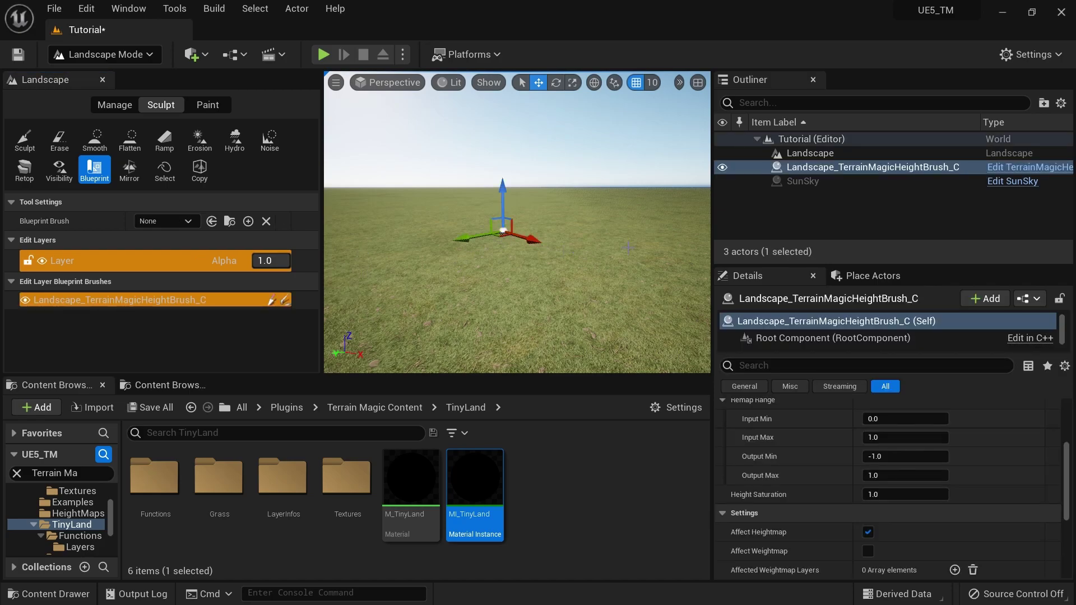
# - Place a TerrainMagicWeightBrush on the landscape as a second blueprint brush
pyautogui.click(156, 222)
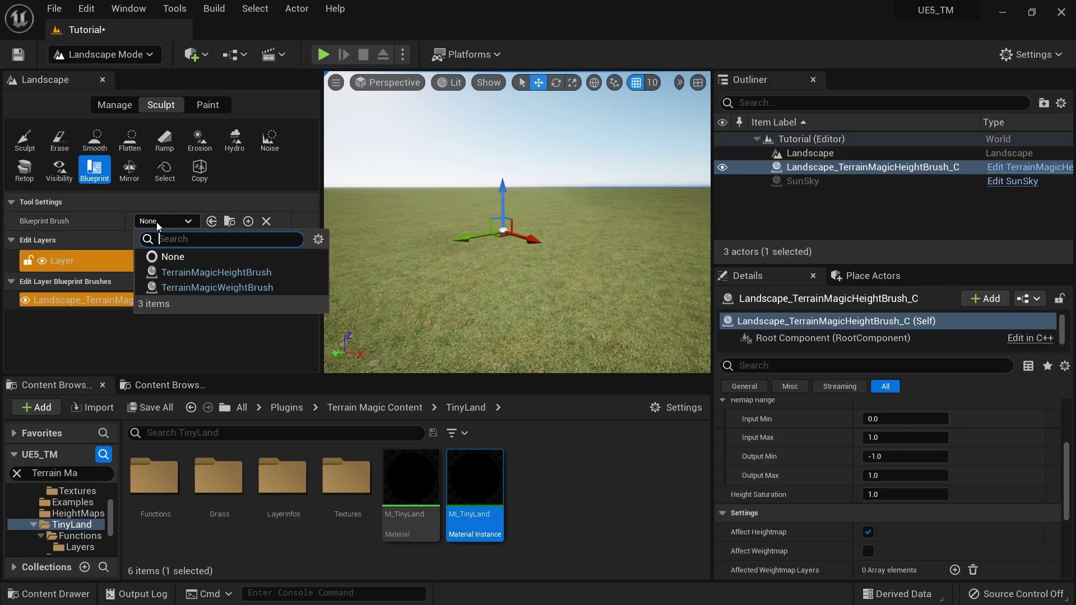
pyautogui.click(209, 288)
pyautogui.click(440, 287)
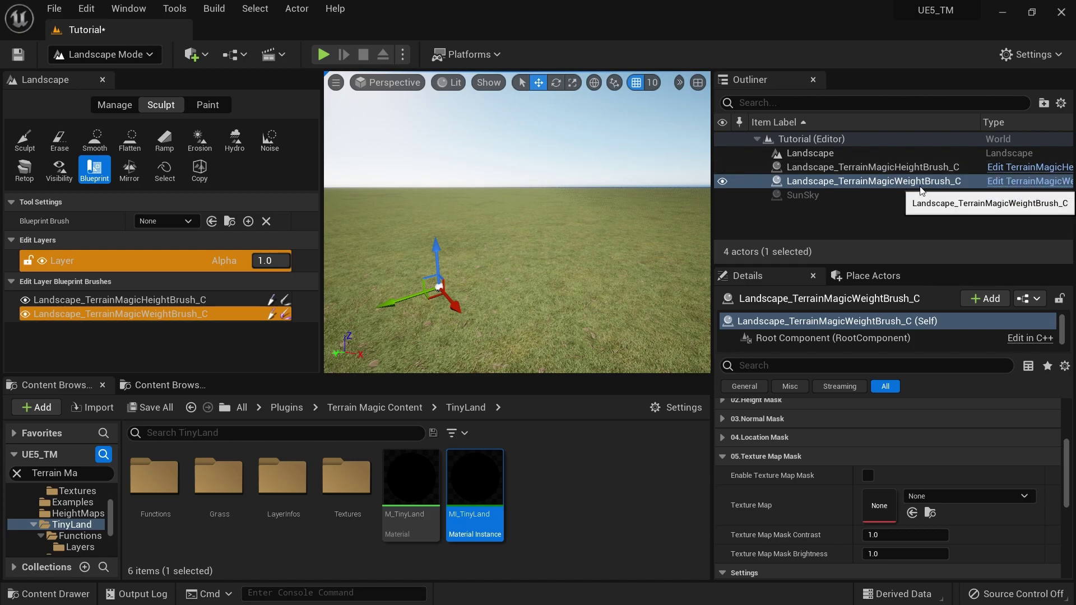
# - Switch to Select mode, select the height brush actor and open the HeightMaps folder in Terrain Magic Content
pyautogui.click(117, 56)
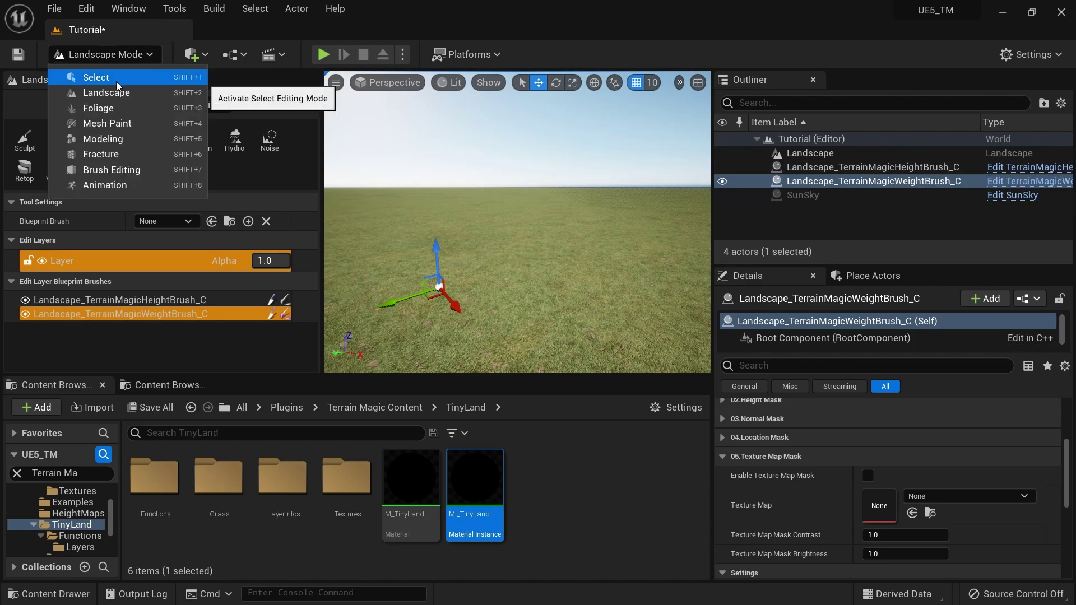
pyautogui.click(116, 82)
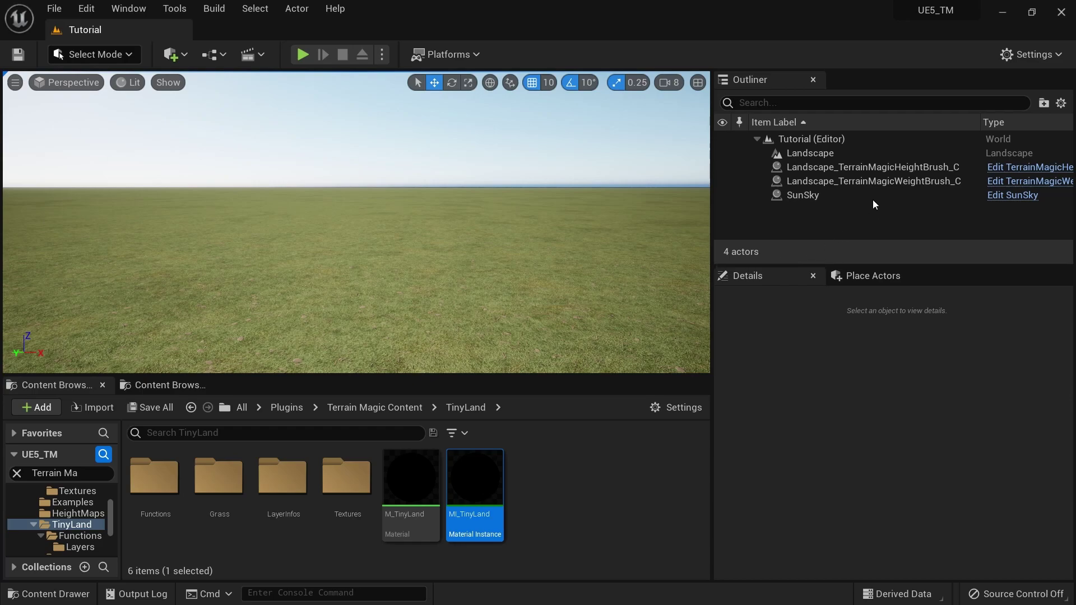
pyautogui.click(873, 167)
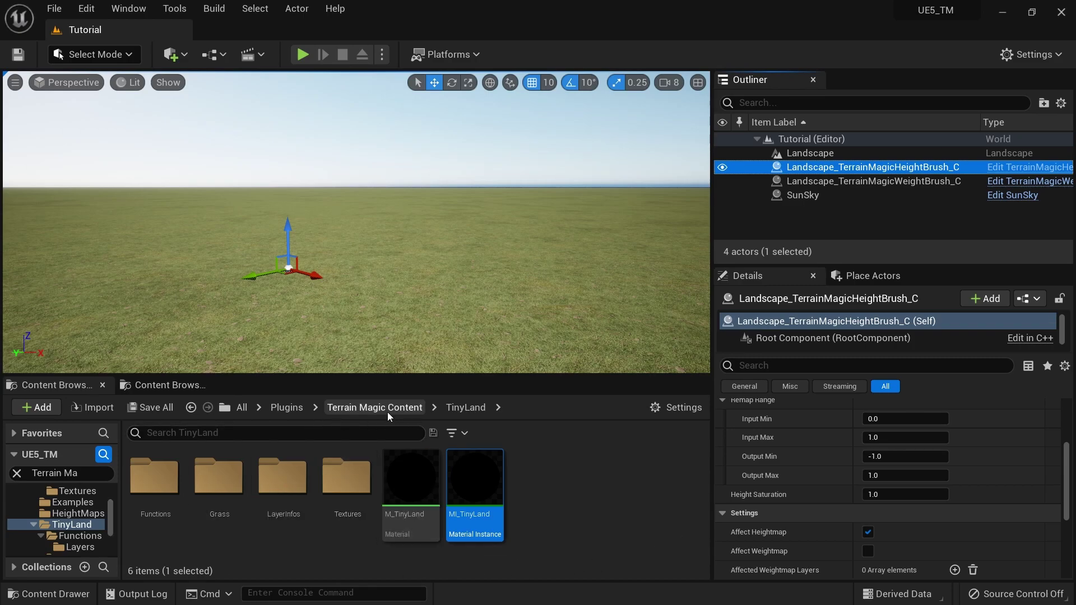
pyautogui.click(372, 411)
pyautogui.doubleClick(281, 479)
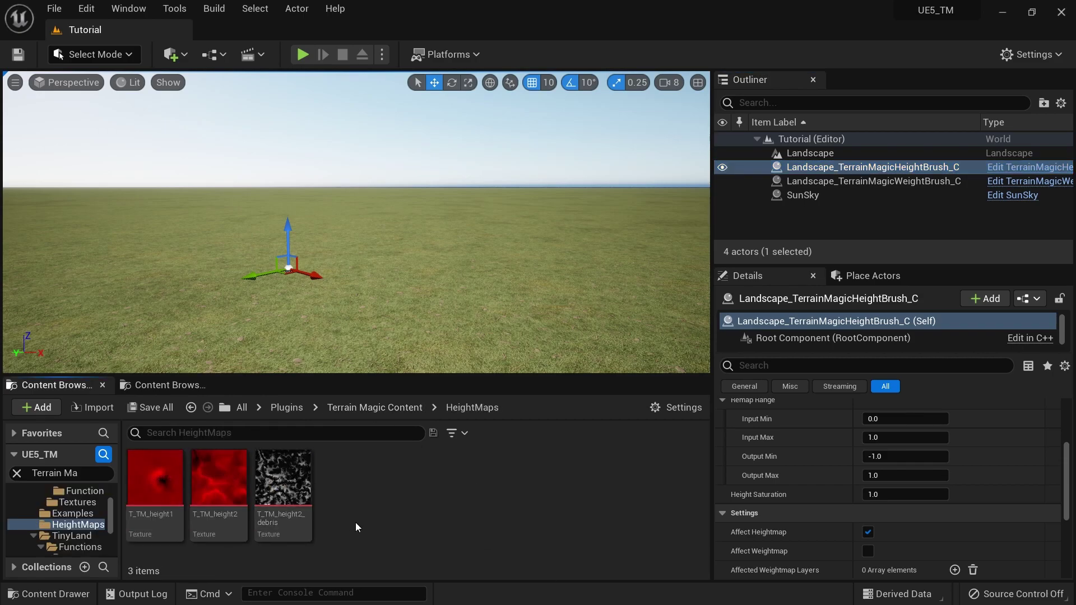
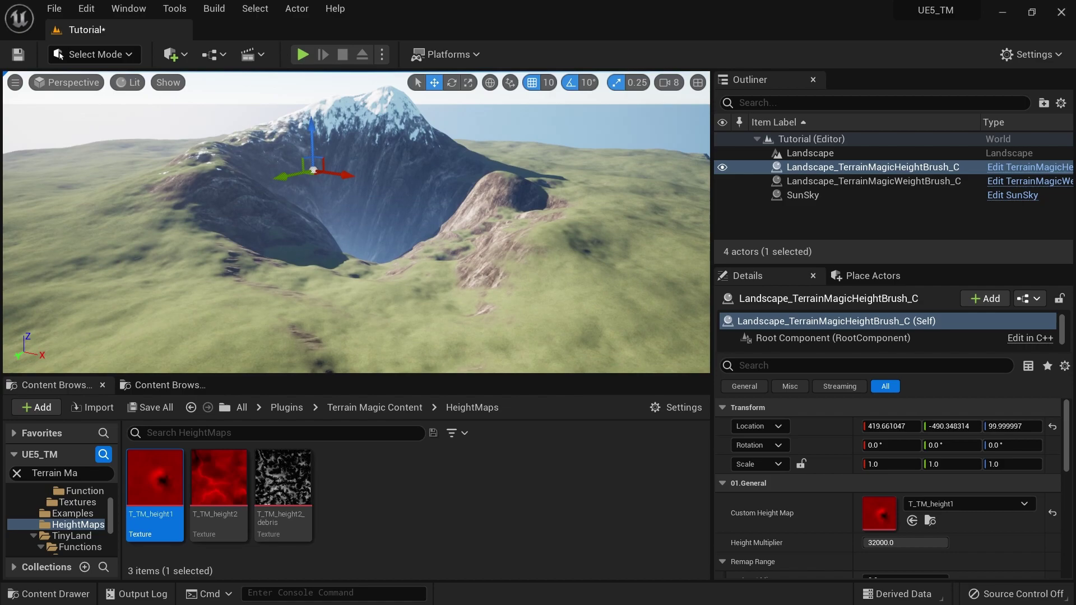
# - Set the height brush's Height Saturation to 3
pyautogui.scroll(-4, 983, 461)
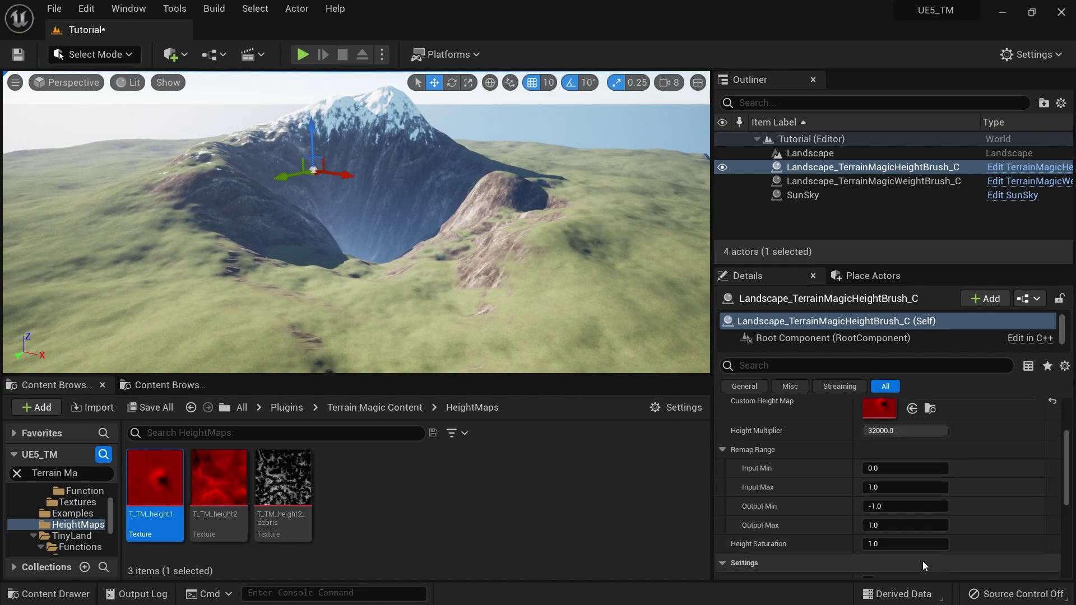
pyautogui.click(906, 545)
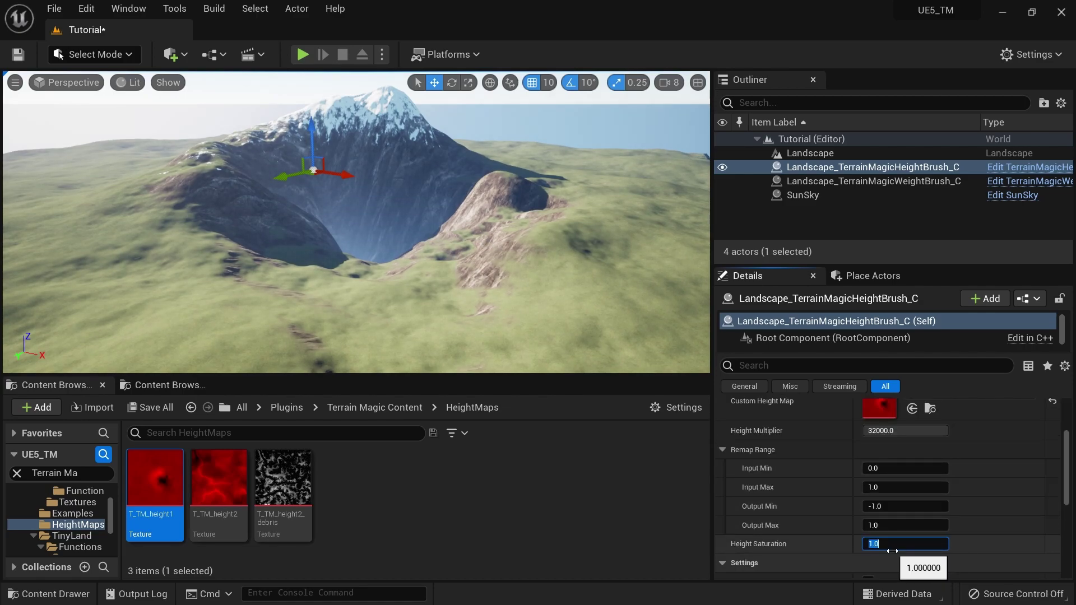
pyautogui.write('3')
pyautogui.press('Return')
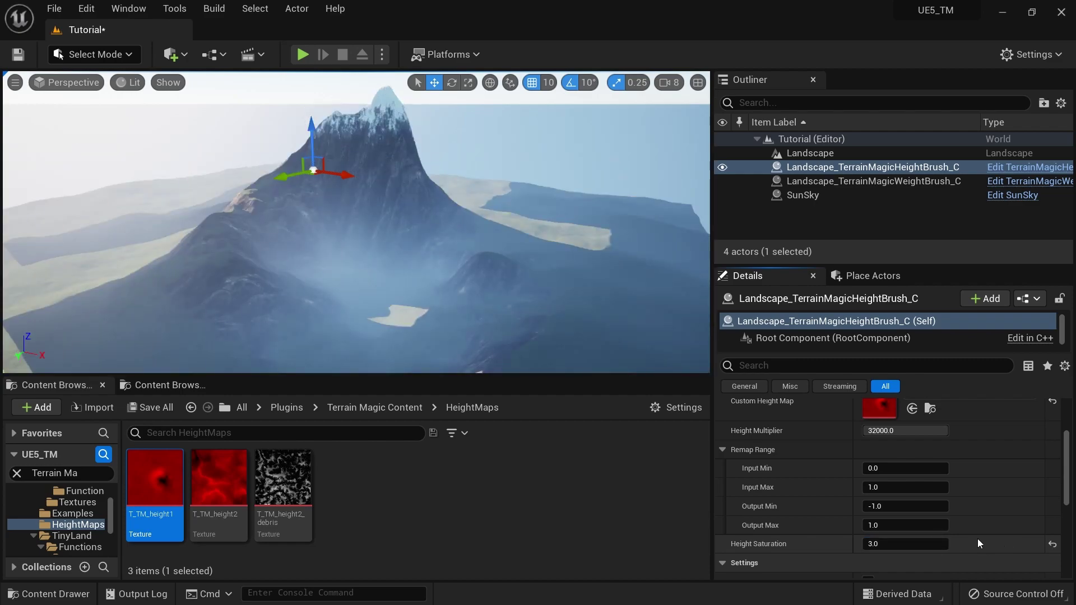
pyautogui.moveTo(386, 224)
pyautogui.mouseDown(button='right')
pyautogui.moveTo(370, 255)
pyautogui.moveTo(421, 264)
pyautogui.moveTo(386, 237)
pyautogui.mouseUp(button='right')
pyautogui.moveTo(442, 275); pyautogui.dragTo(439, 224, button='right')
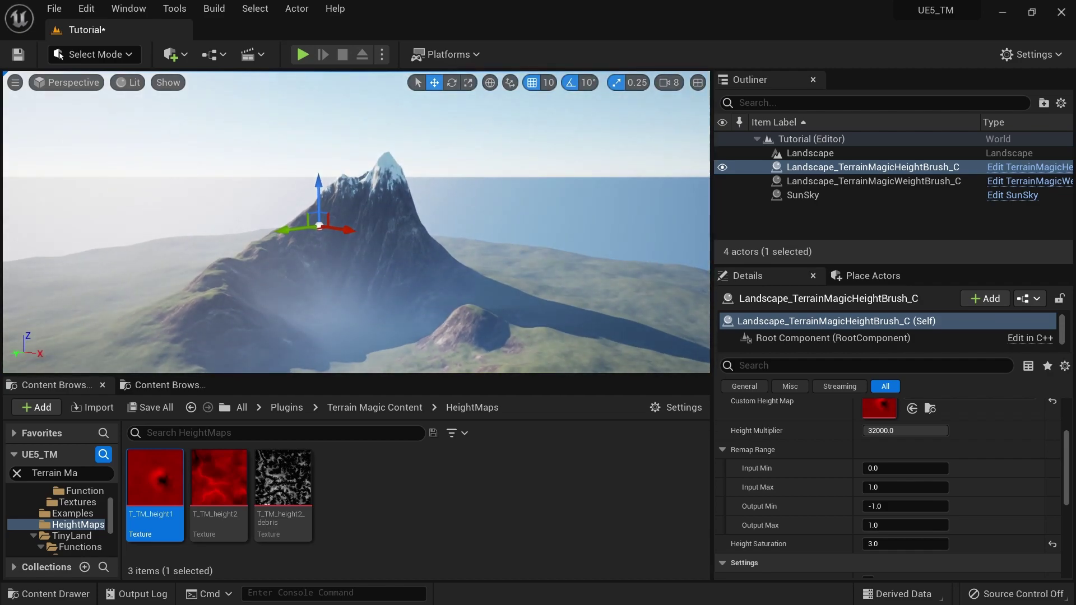
# - Select the SunSky actor and move it down well below the mountain
pyautogui.moveTo(450, 299); pyautogui.dragTo(444, 330, button='right')
pyautogui.press('w')
pyautogui.moveTo(428, 277); pyautogui.dragTo(419, 263, button='right')
pyautogui.click(798, 196)
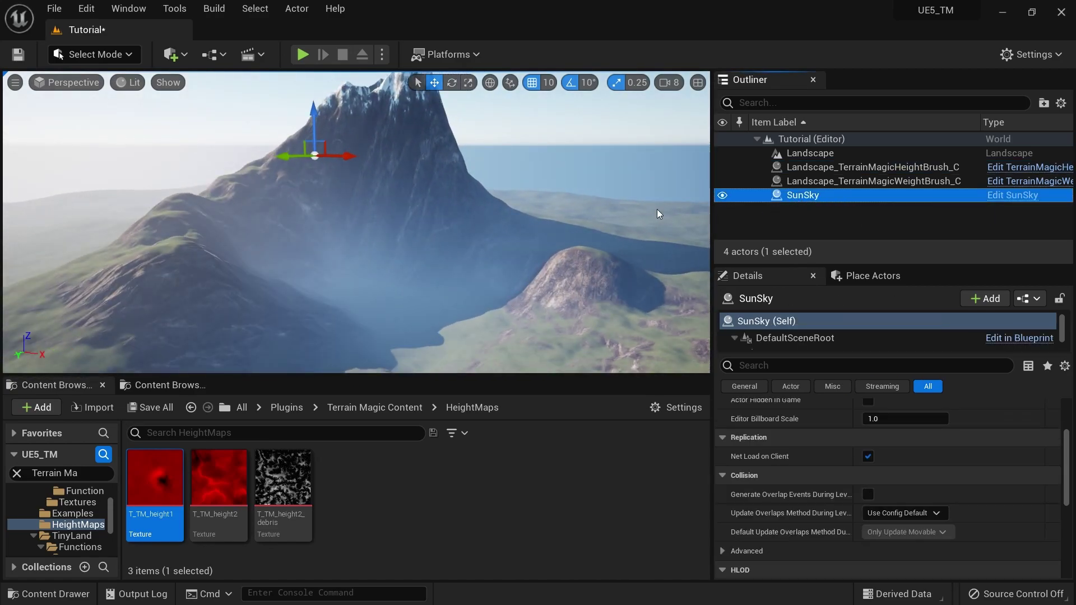
pyautogui.moveTo(321, 112); pyautogui.dragTo(316, 305)
pyautogui.moveTo(409, 252); pyautogui.dragTo(405, 229, button='right')
# - Rotate the sun to light the front of the mountain and inspect its slopes
pyautogui.hotkey('ctrl', 'l')
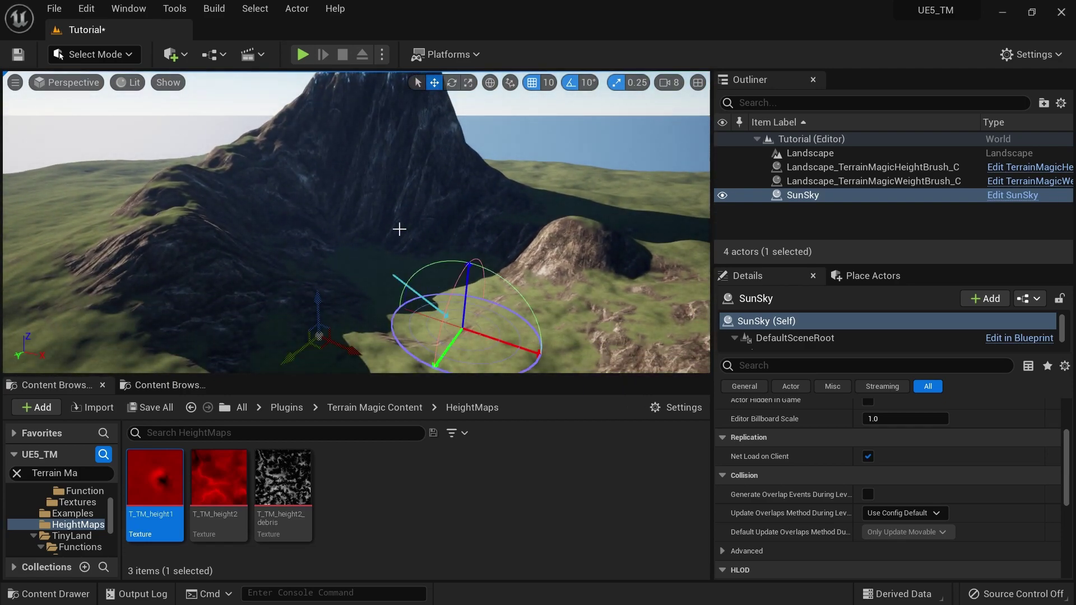
pyautogui.keyDown('ctrl'); pyautogui.click(399, 230); pyautogui.keyUp('ctrl')
pyautogui.moveTo(399, 229); pyautogui.dragTo(384, 194, button='right')
pyautogui.press('s')
pyautogui.press('w')
pyautogui.press('s')
pyautogui.press('w')
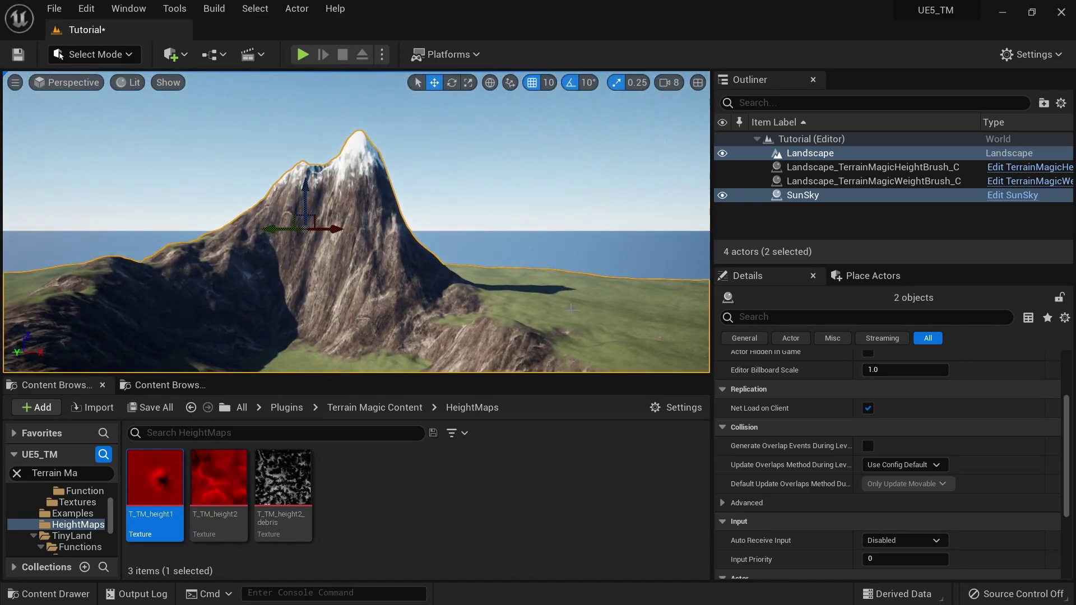
pyautogui.moveTo(367, 244); pyautogui.dragTo(412, 189, button='right')
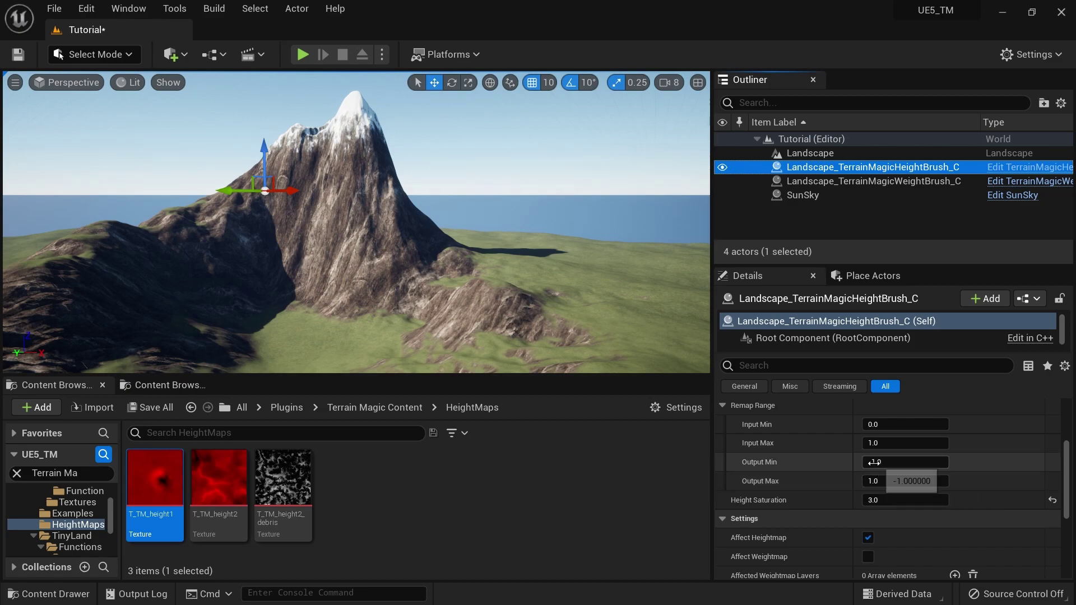
# - Set the height brush's remap range Output Min to 0
pyautogui.scroll(5, 905, 481)
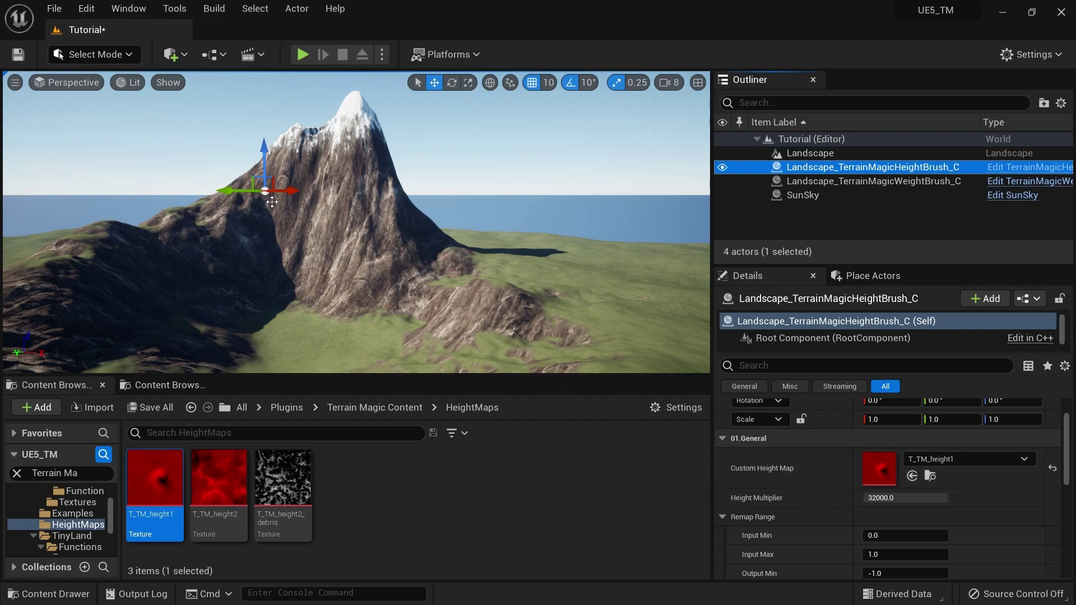
pyautogui.moveTo(297, 285)
pyautogui.mouseDown(button='right')
pyautogui.moveTo(302, 314)
pyautogui.moveTo(297, 286)
pyautogui.mouseUp(button='right')
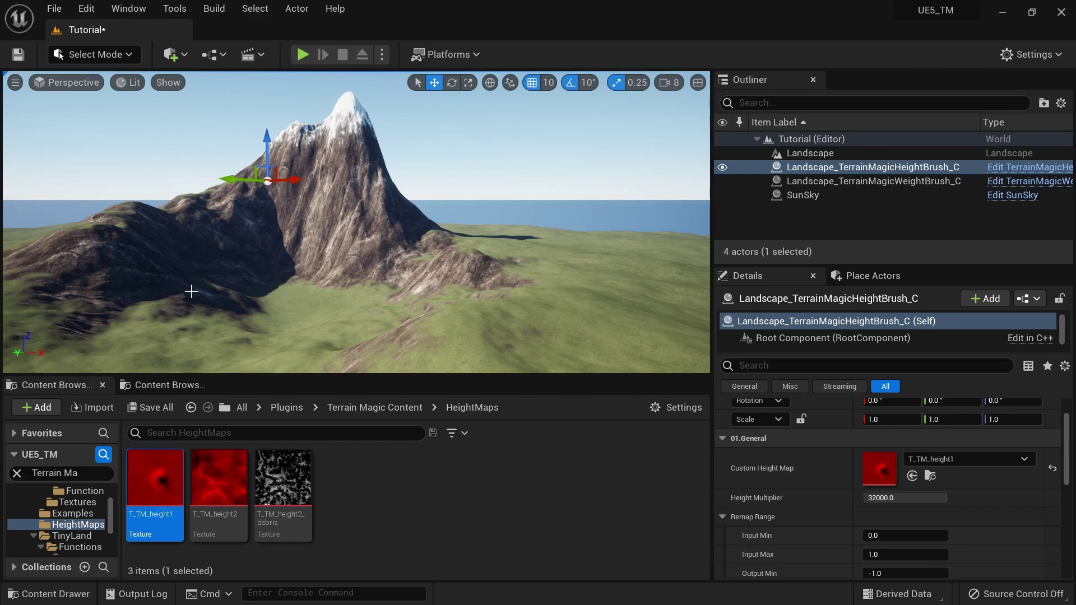
pyautogui.scroll(-3, 929, 503)
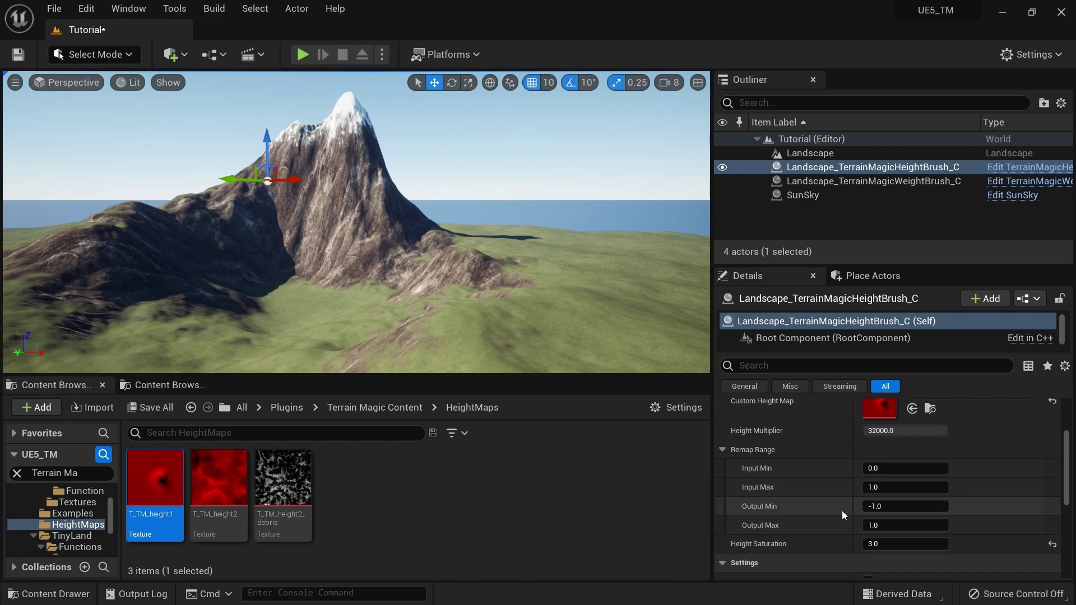
pyautogui.click(894, 508)
pyautogui.press('Return')
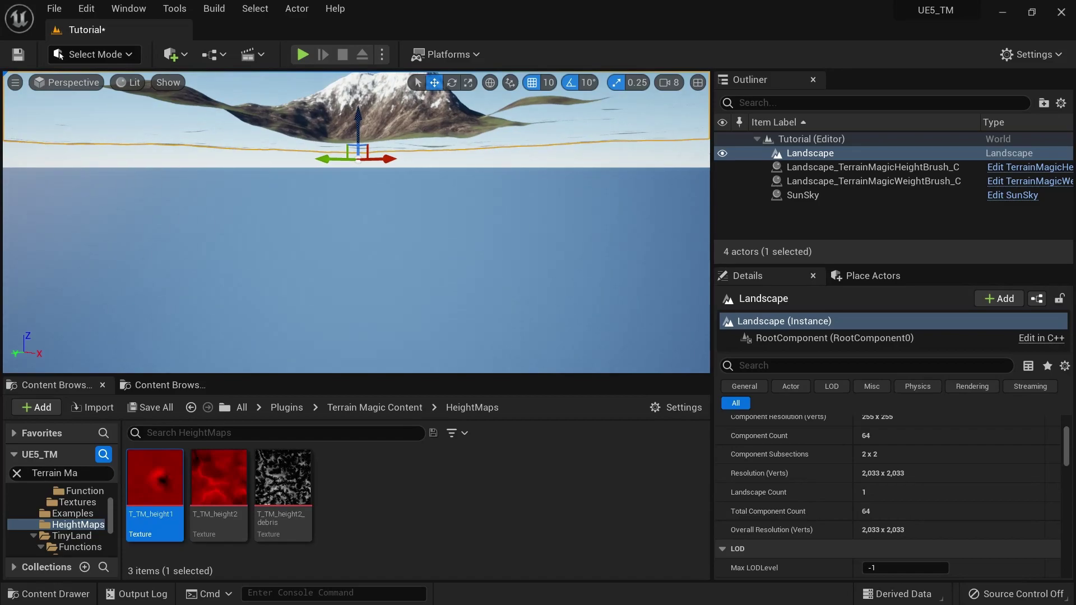
# - Inspect the reshaped mountain from above the terrain and reselect the height brush actor
pyautogui.press('e')
pyautogui.press('w')
pyautogui.moveTo(357, 222); pyautogui.dragTo(396, 230, button='right')
pyautogui.press('s')
pyautogui.press('w')
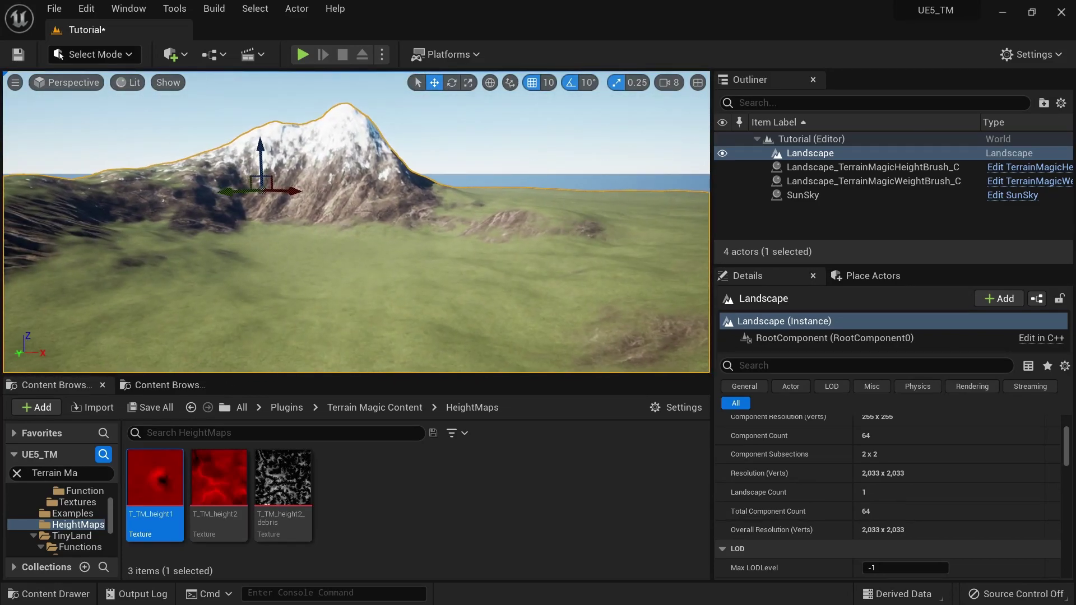
pyautogui.click(897, 167)
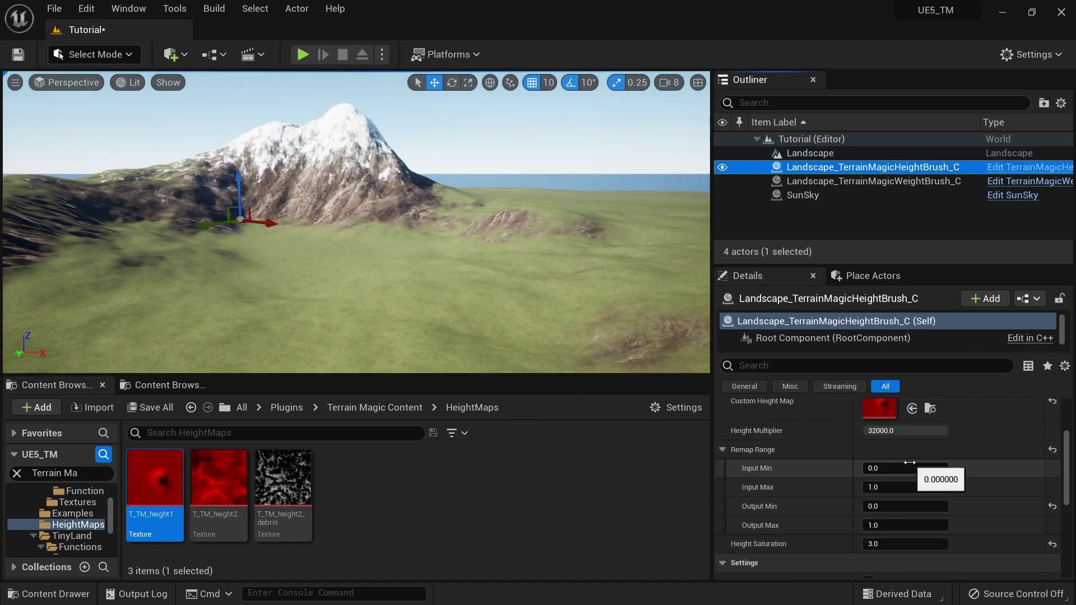
# - Select the TerrainMagic weight brush actor and open its Paint Layer name for editing
pyautogui.press('s')
pyautogui.moveTo(392, 225); pyautogui.dragTo(362, 180, button='right')
pyautogui.press('s')
pyautogui.press('w')
pyautogui.press('a')
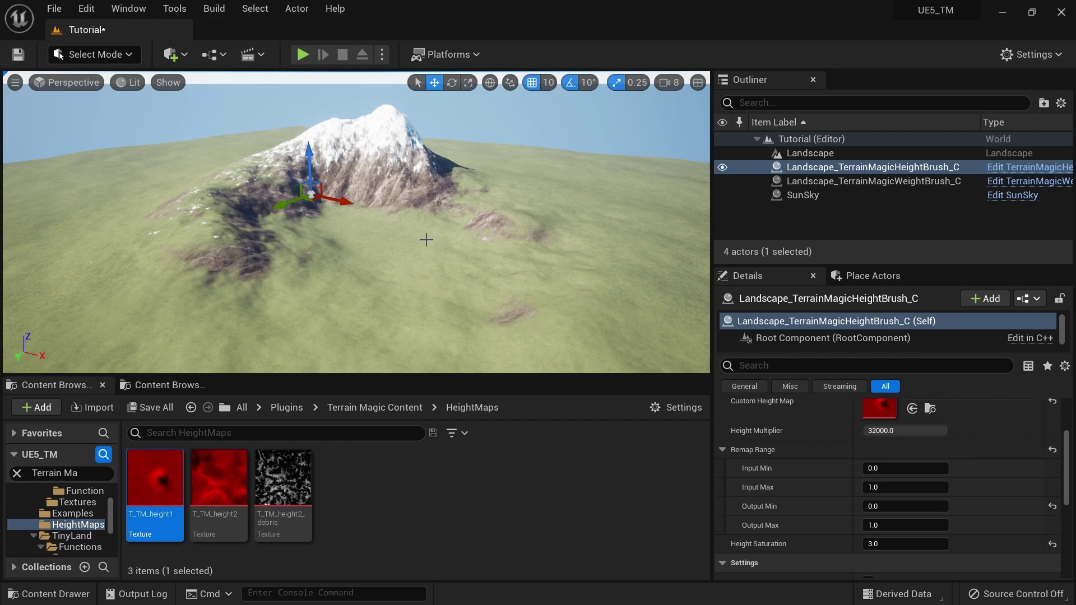
pyautogui.click(919, 182)
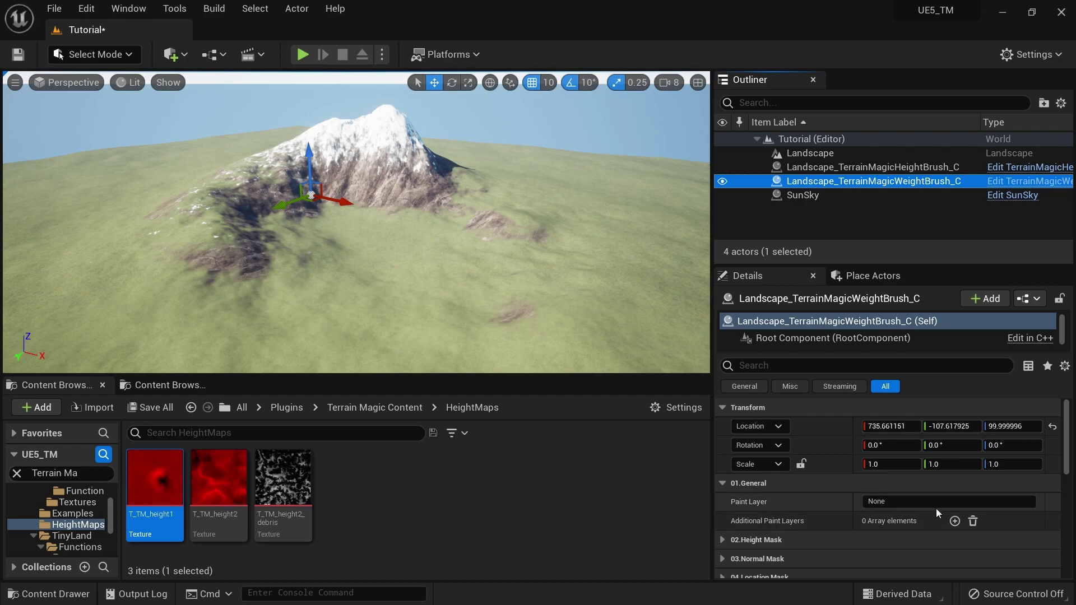
pyautogui.click(909, 502)
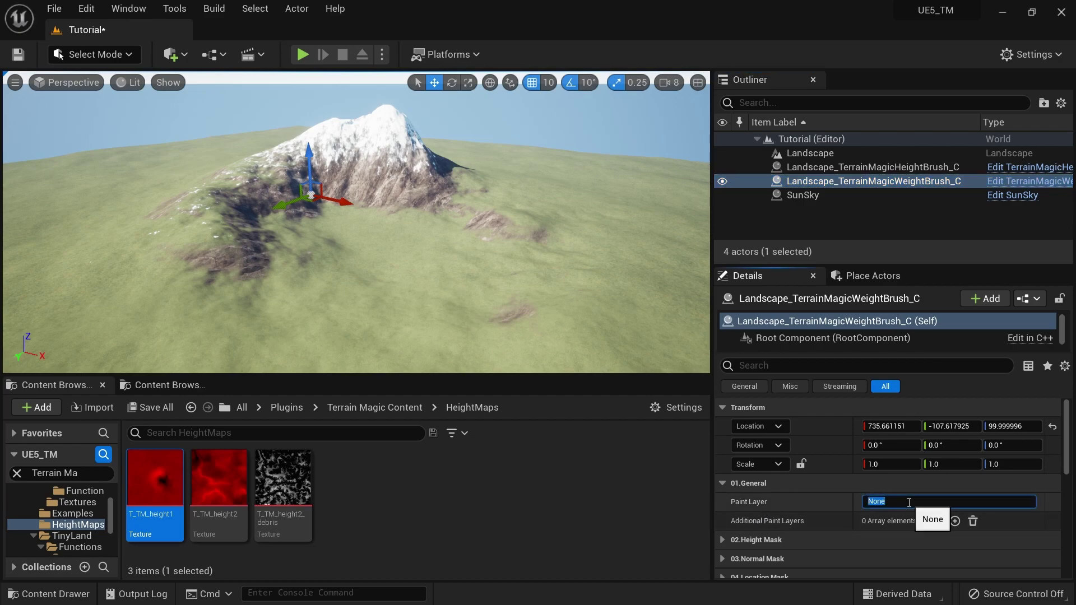
# - Switch to painting in Landscape mode and look through the target layers for the sand layers
pyautogui.click(102, 58)
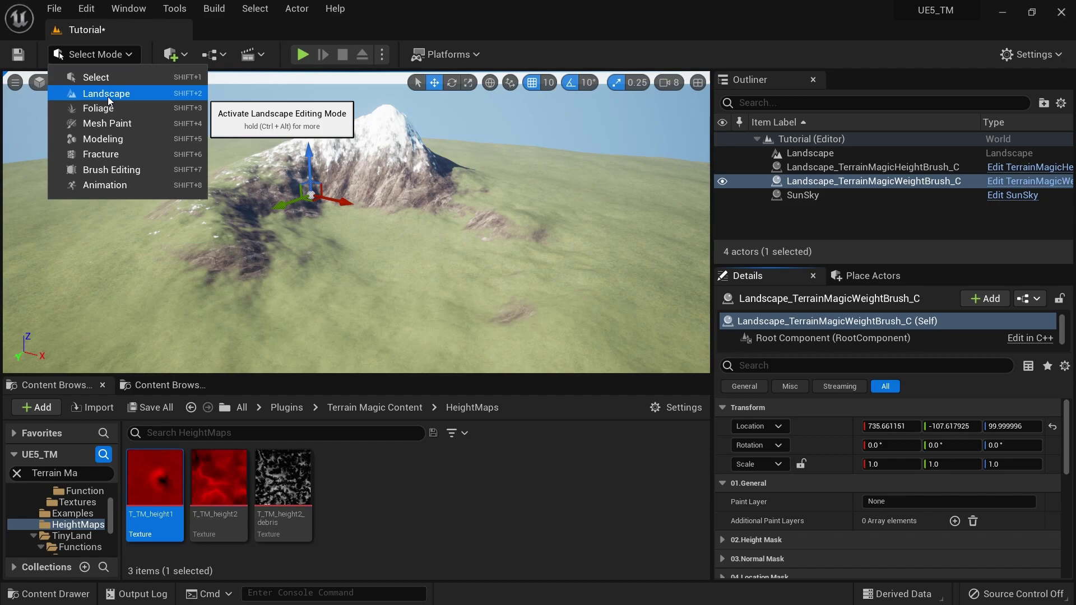
pyautogui.click(108, 96)
pyautogui.click(207, 105)
pyautogui.scroll(-3, 273, 267)
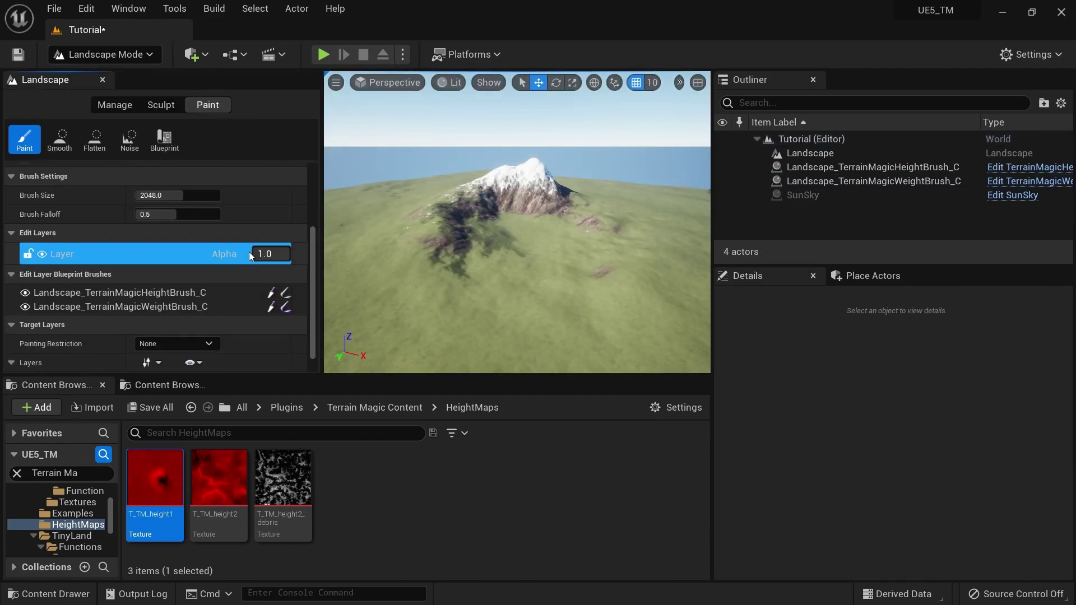
pyautogui.moveTo(314, 276); pyautogui.dragTo(318, 392)
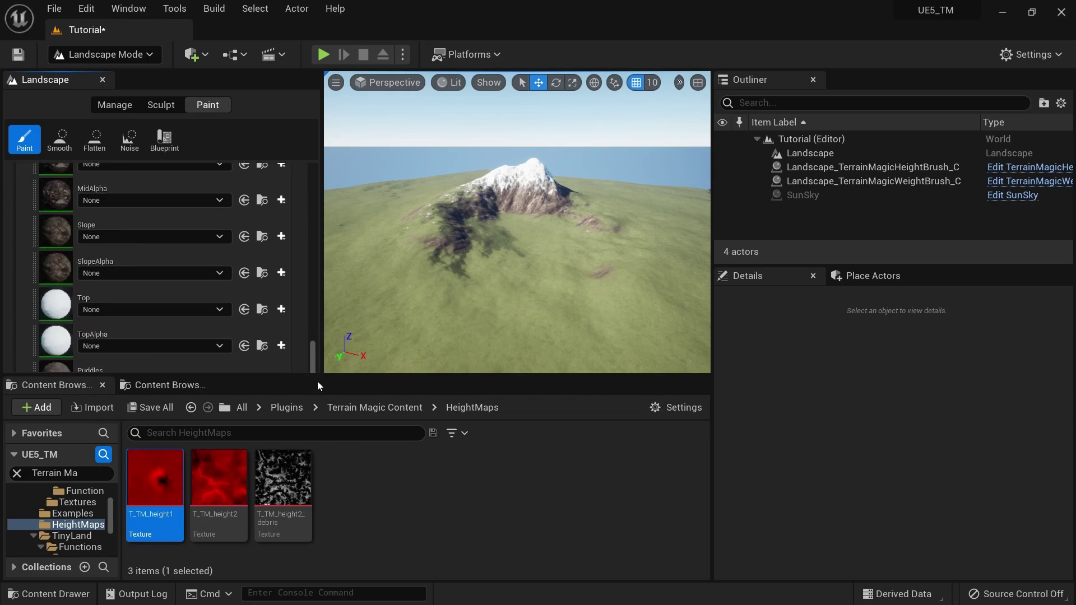
pyautogui.moveTo(307, 349); pyautogui.dragTo(317, 379)
pyautogui.scroll(5, 317, 375)
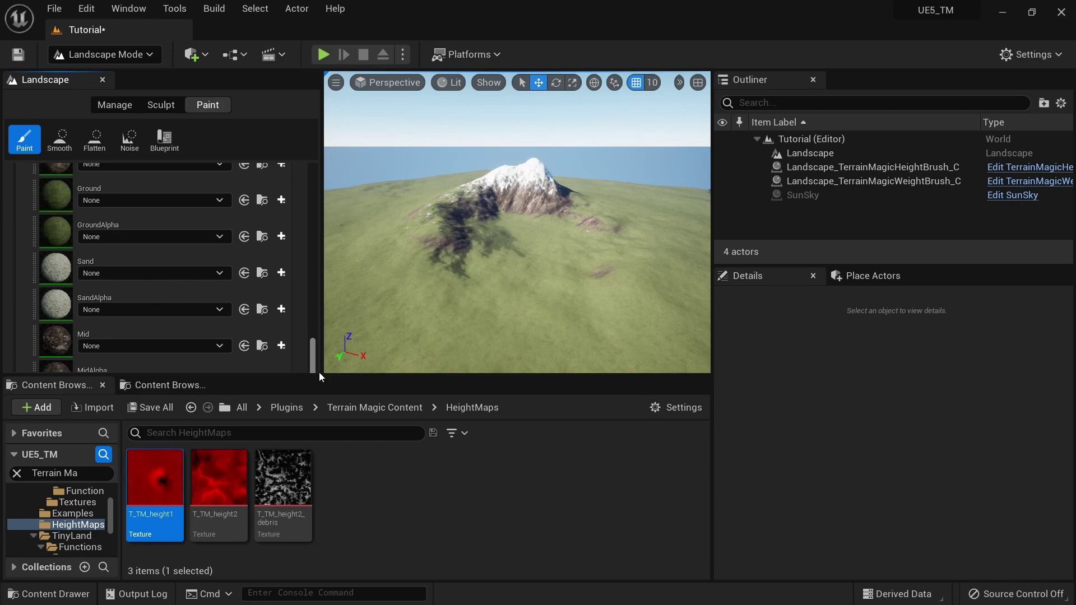
# - Assign the OpenLand SandAlpha_LayerInfo asset to the SandAlpha target layer
pyautogui.click(136, 309)
pyautogui.click(160, 425)
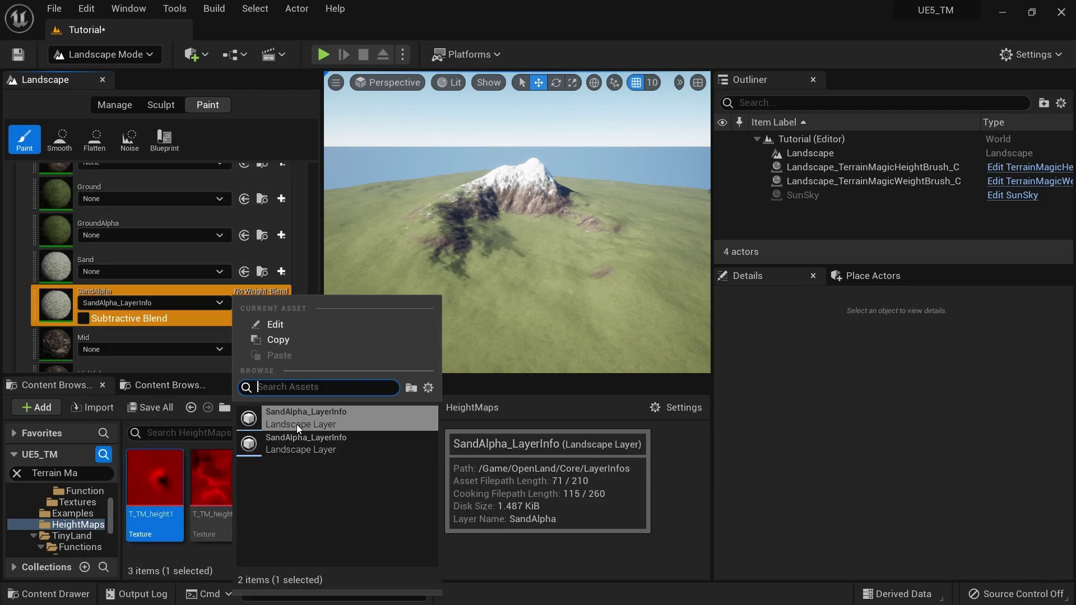
pyautogui.click(297, 425)
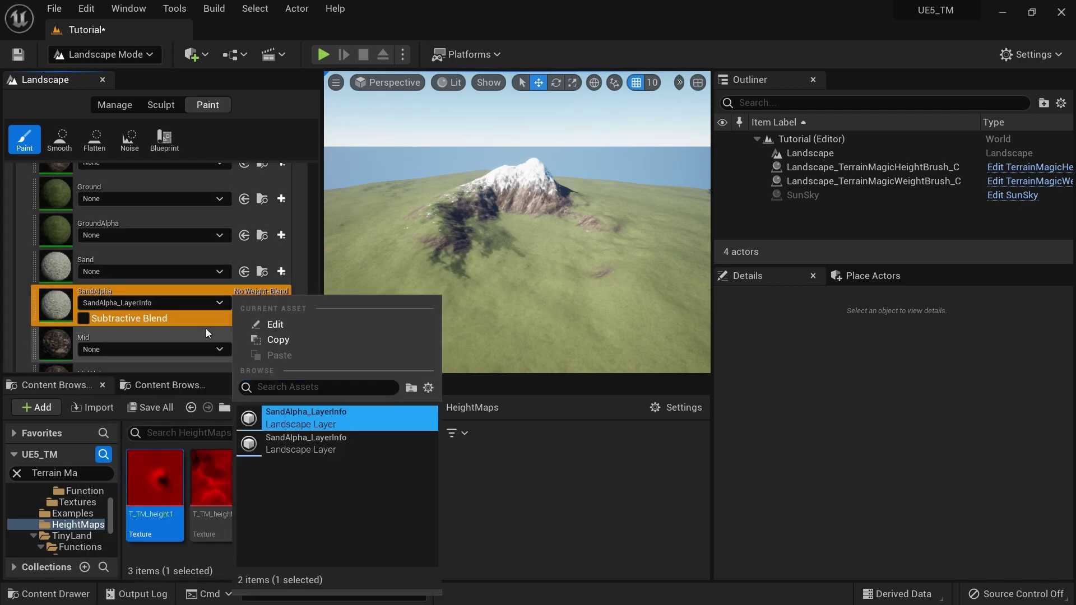
pyautogui.click(174, 291)
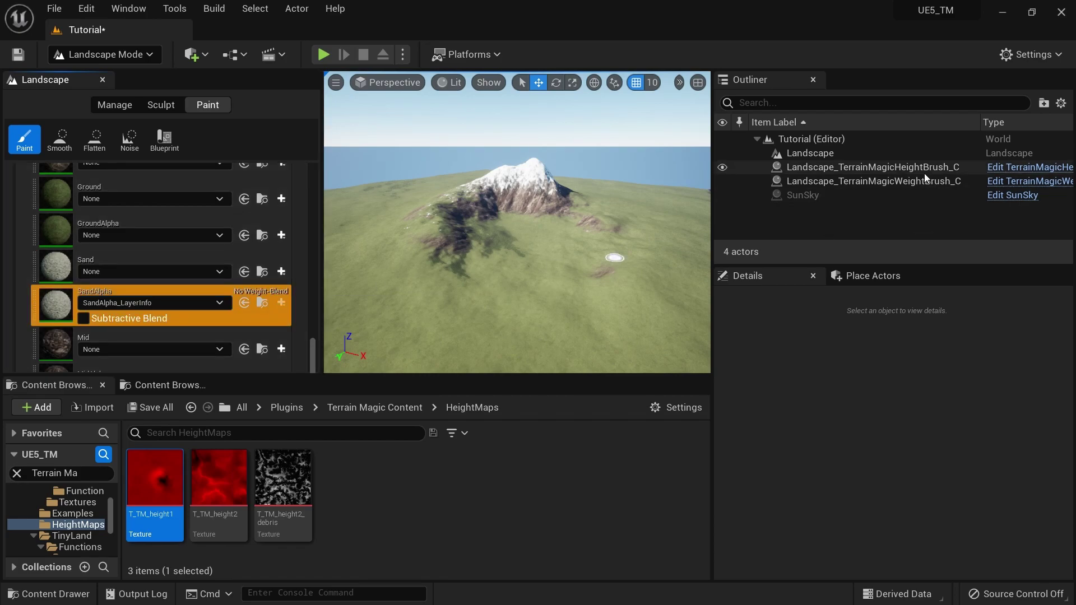
pyautogui.click(173, 314)
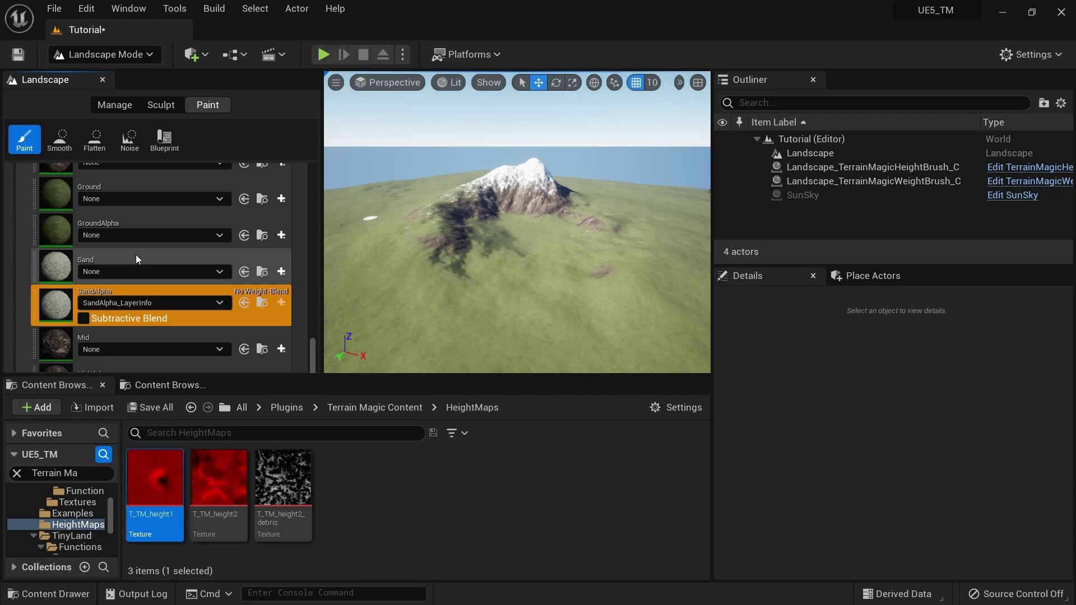
# - Return to Select mode and set the weight brush's Paint Layer to SandAlpha
pyautogui.click(120, 56)
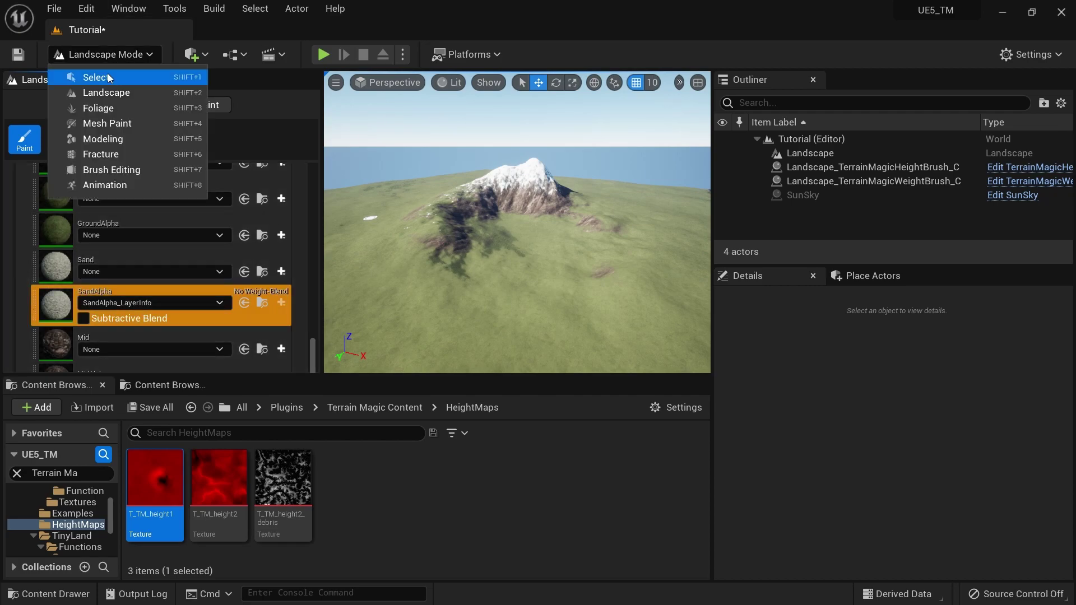
pyautogui.click(103, 78)
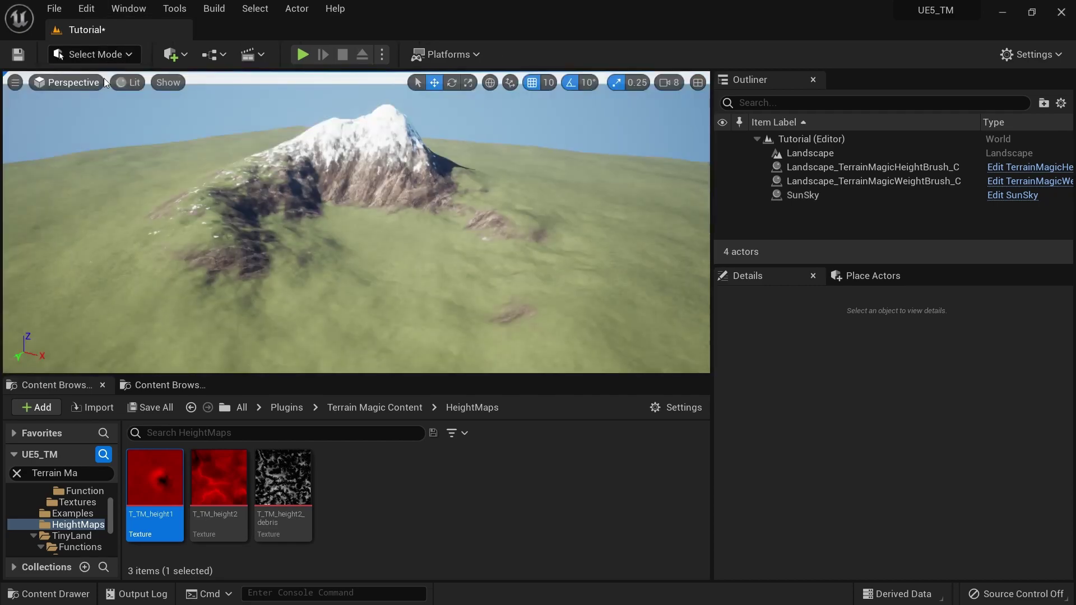
pyautogui.click(856, 181)
pyautogui.scroll(-2, 826, 493)
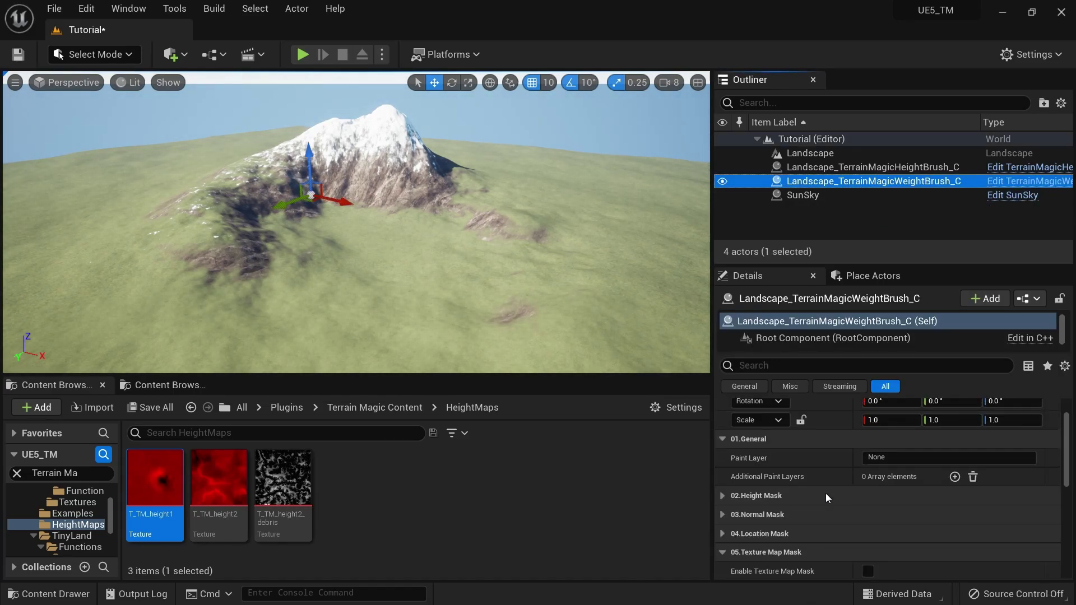
pyautogui.scroll(2, 826, 493)
pyautogui.click(898, 501)
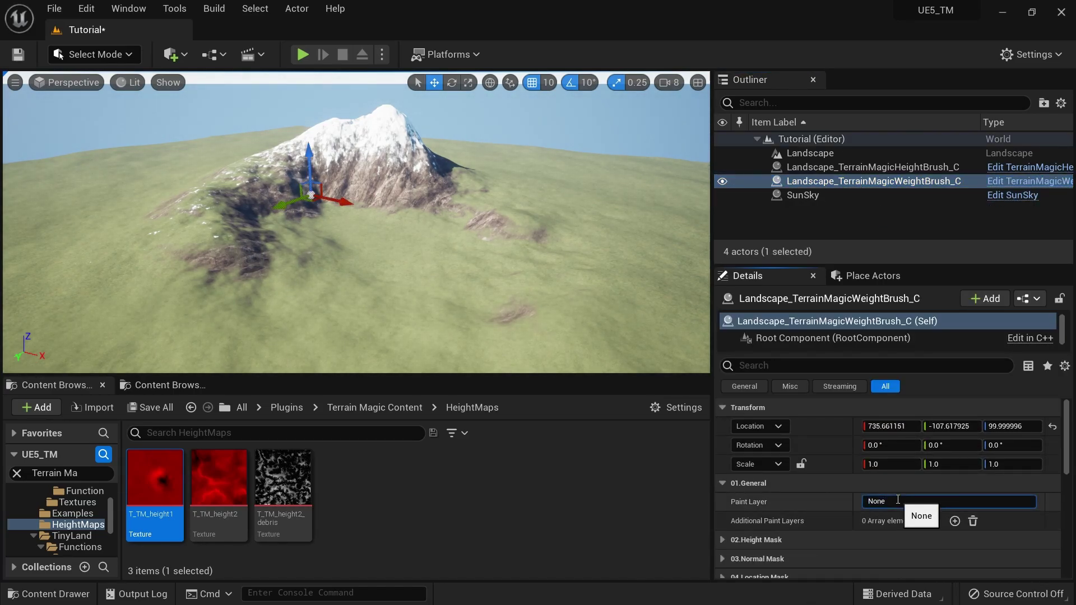
pyautogui.write('Sa')
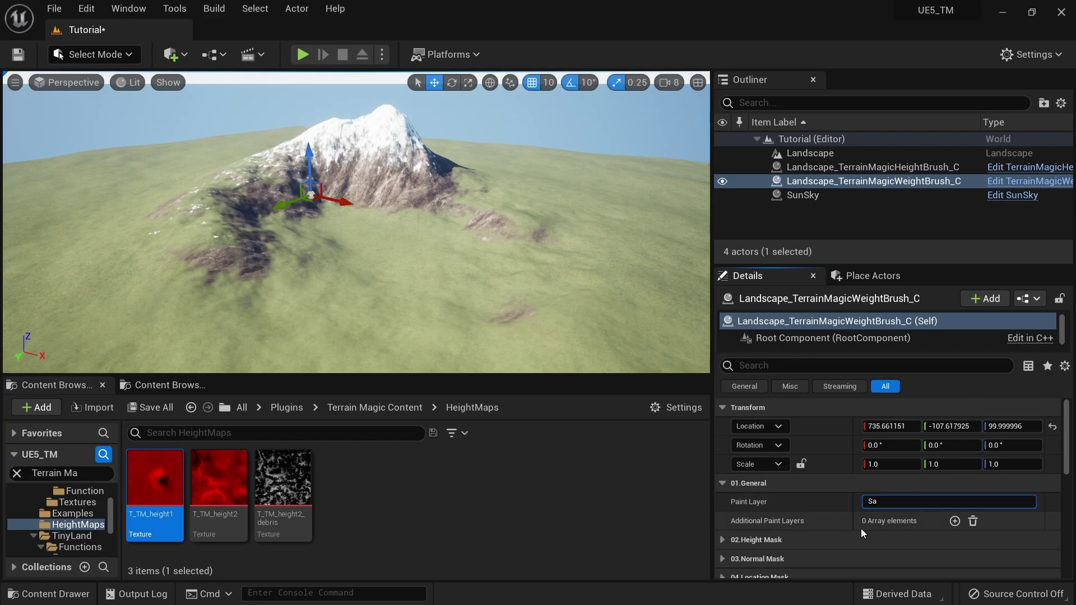
pyautogui.write('ndAlpha')
pyautogui.press('Return')
# - Enable the location mask on the weight brush
pyautogui.scroll(-2, 911, 530)
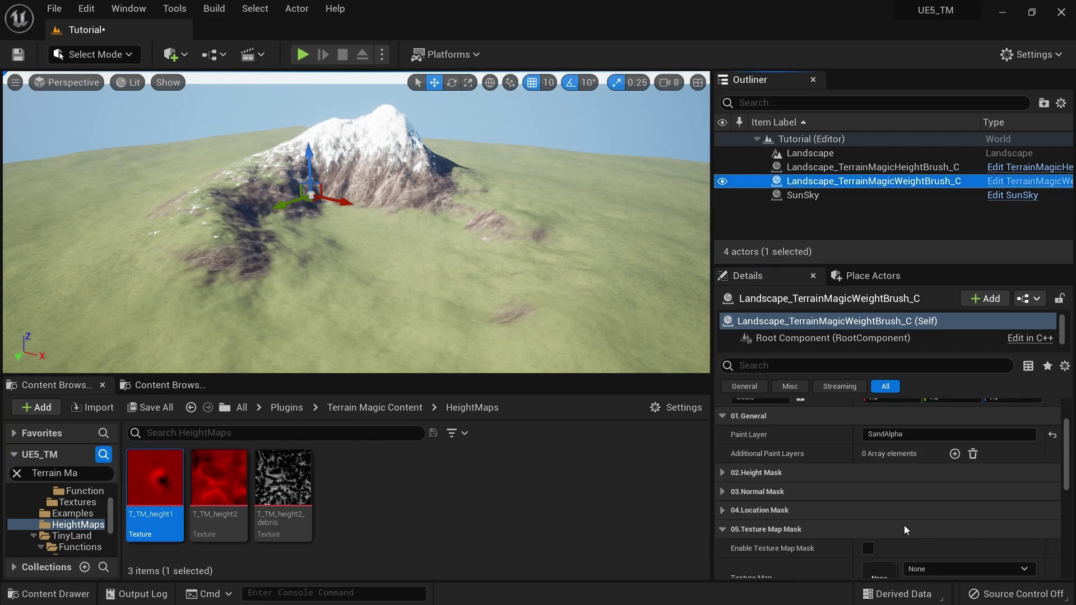
pyautogui.click(722, 510)
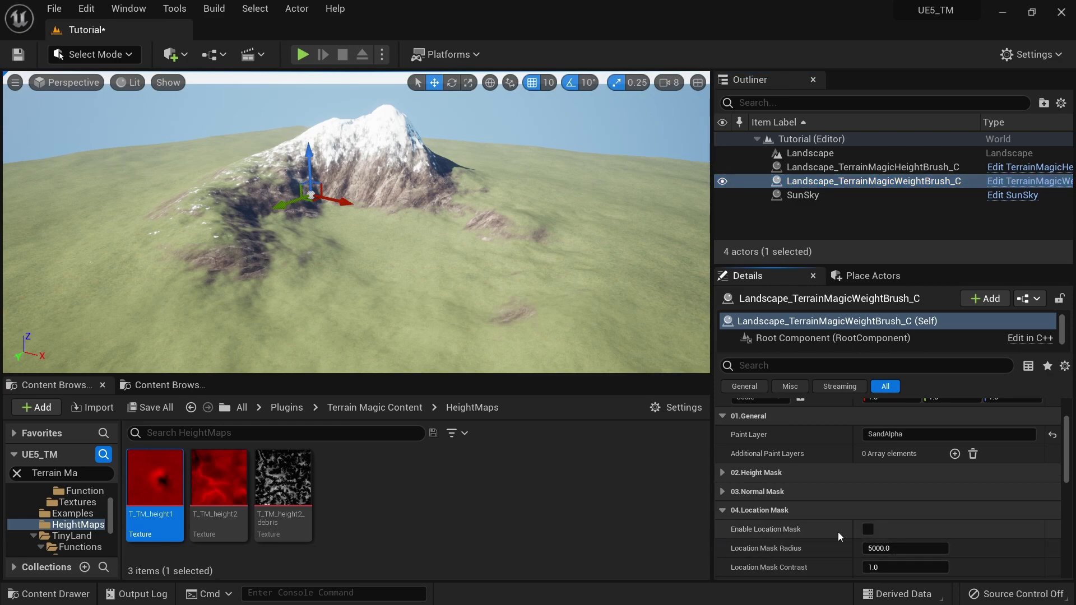
pyautogui.click(867, 529)
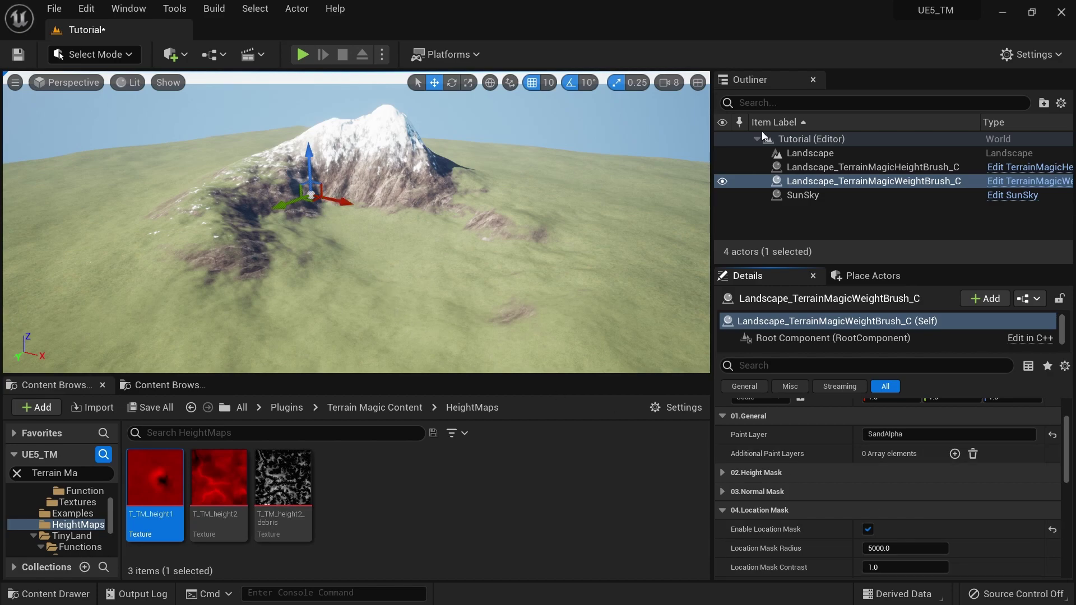
# - Move the weight brush onto the grassy ground in front of the mountain and adjust its position
pyautogui.moveTo(342, 201); pyautogui.dragTo(474, 264)
pyautogui.moveTo(429, 236); pyautogui.dragTo(375, 280)
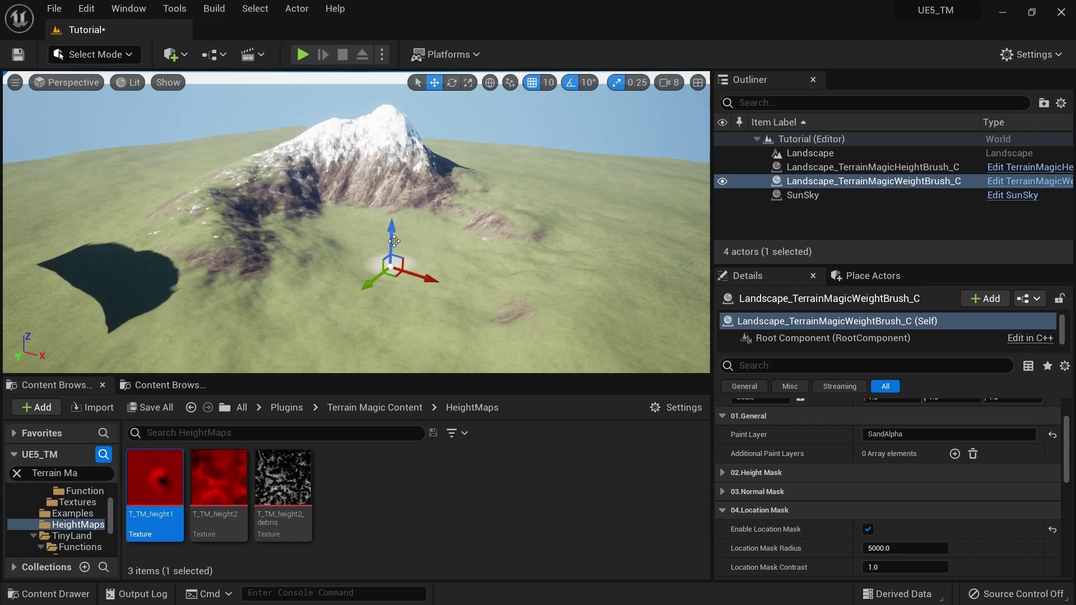
pyautogui.moveTo(394, 241)
pyautogui.mouseDown(button='right')
pyautogui.moveTo(396, 280)
pyautogui.moveTo(399, 258)
pyautogui.moveTo(429, 280)
pyautogui.moveTo(437, 305)
pyautogui.mouseUp(button='right')
pyautogui.press('w')
pyautogui.moveTo(374, 252)
pyautogui.mouseDown()
pyautogui.moveTo(439, 271)
pyautogui.moveTo(350, 238)
pyautogui.mouseUp()
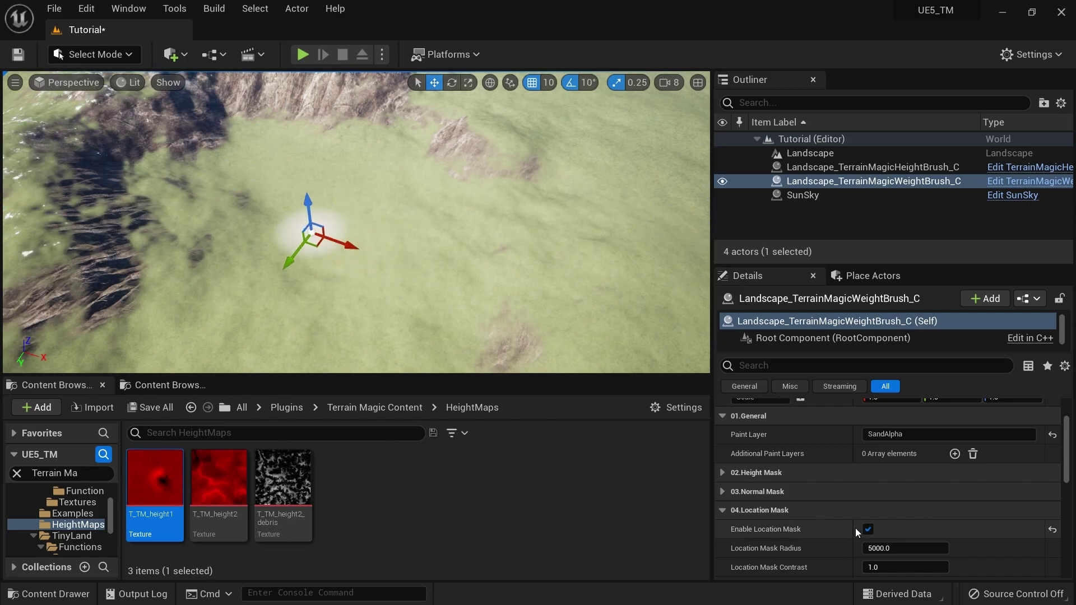
# - Increase the Location Mask Radius to about 42868 and set the Location Mask Brightness to 5
pyautogui.moveTo(905, 548); pyautogui.dragTo(1037, 548)
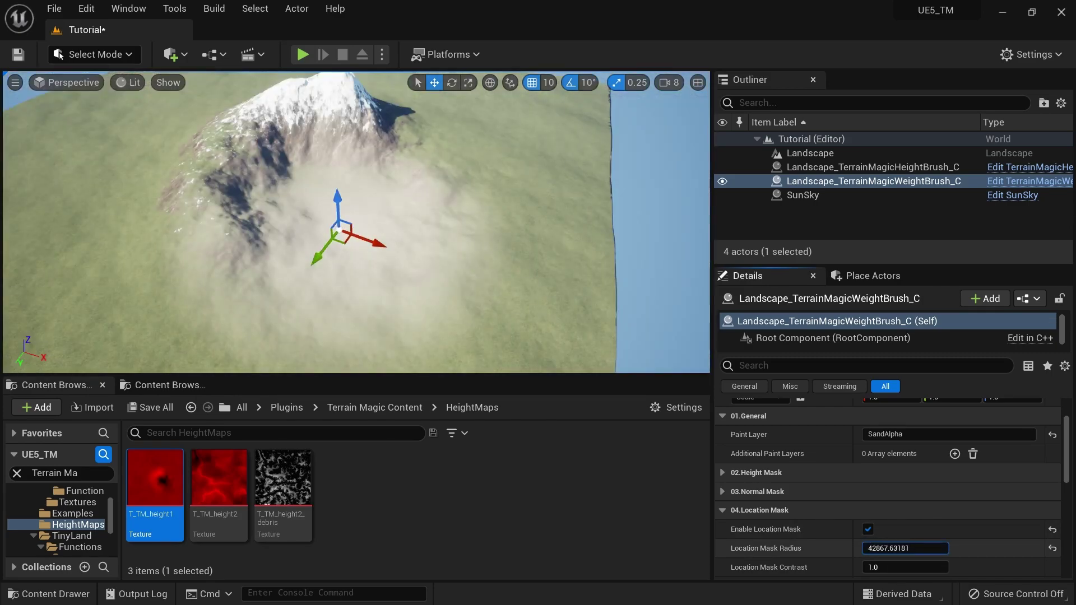
pyautogui.scroll(-1, 890, 564)
pyautogui.click(889, 564)
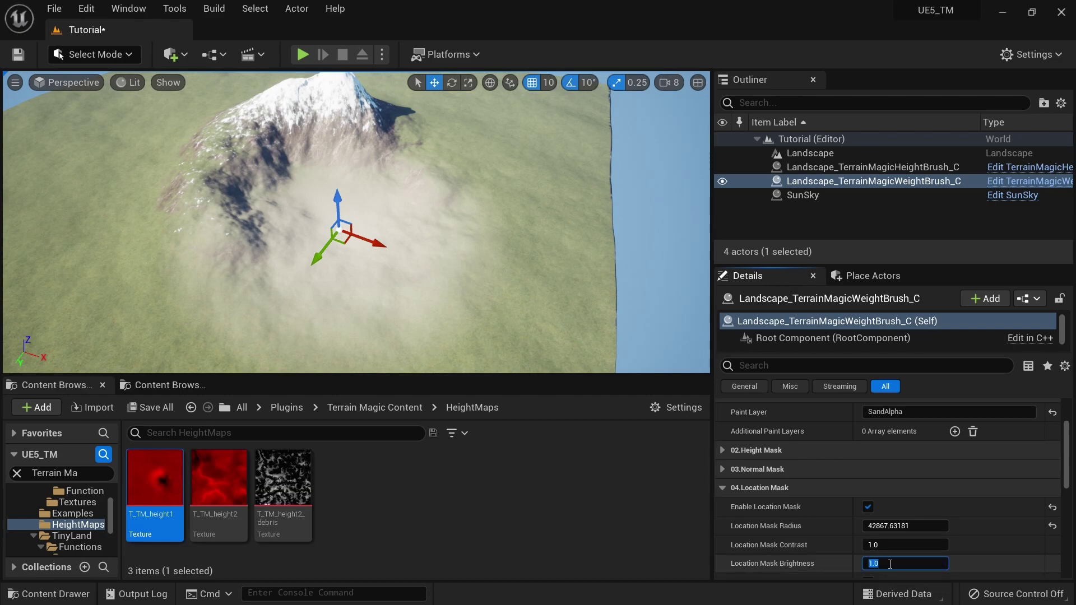
pyautogui.write('5')
pyautogui.press('Return')
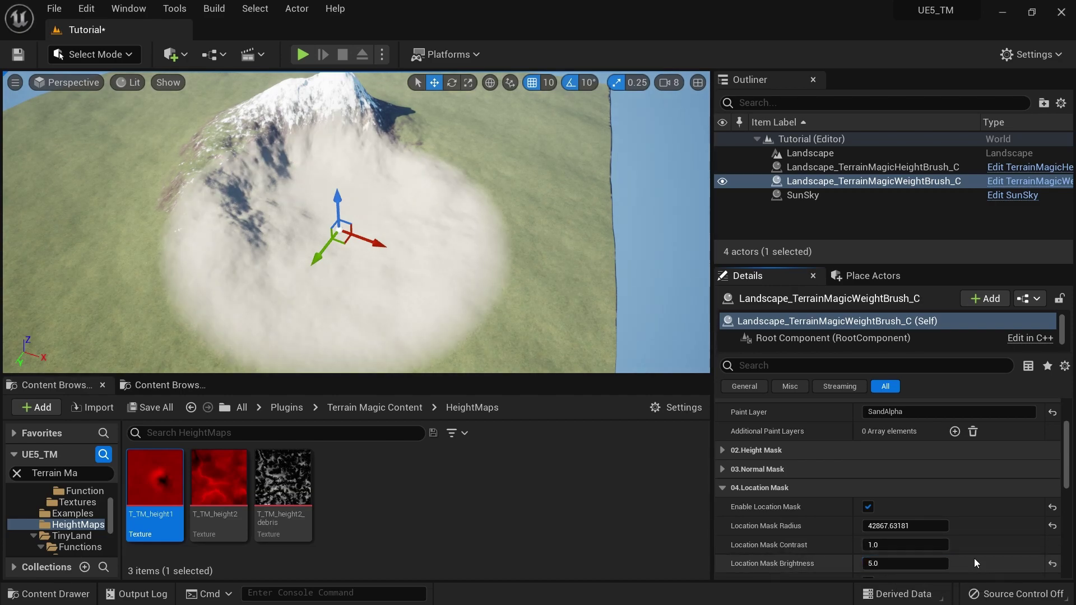
# - Lower the Location Mask Brightness to 3 and check the painted sand area
pyautogui.click(910, 561)
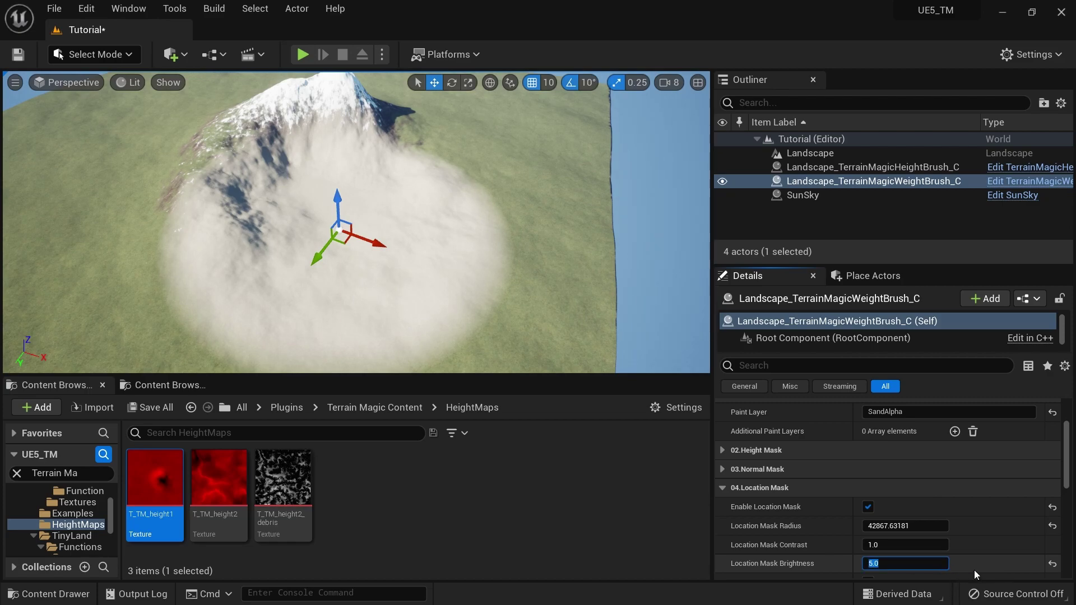
pyautogui.write('3')
pyautogui.press('Return')
pyautogui.moveTo(503, 314); pyautogui.dragTo(485, 308, button='right')
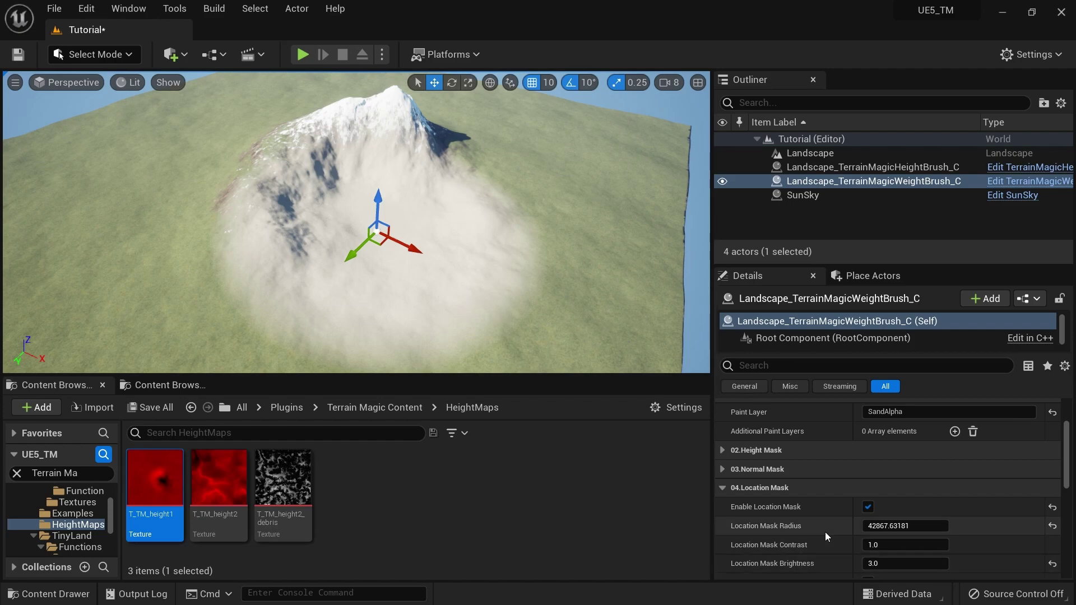
# - Disable the weight brush's location mask and enable its height mask instead
pyautogui.click(868, 507)
pyautogui.click(722, 487)
pyautogui.scroll(2, 720, 471)
pyautogui.click(722, 496)
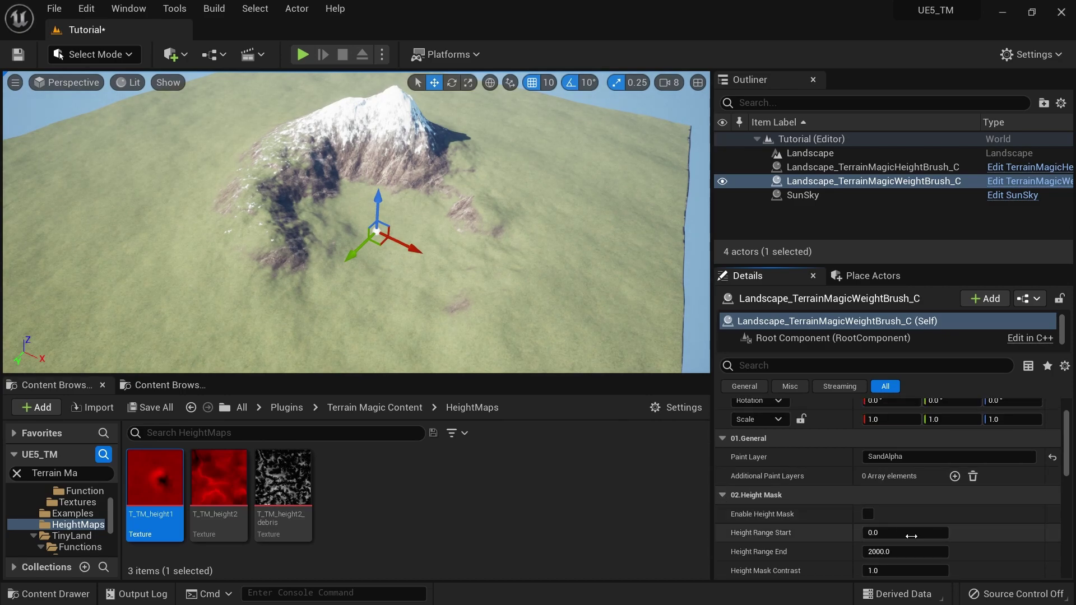
pyautogui.click(868, 514)
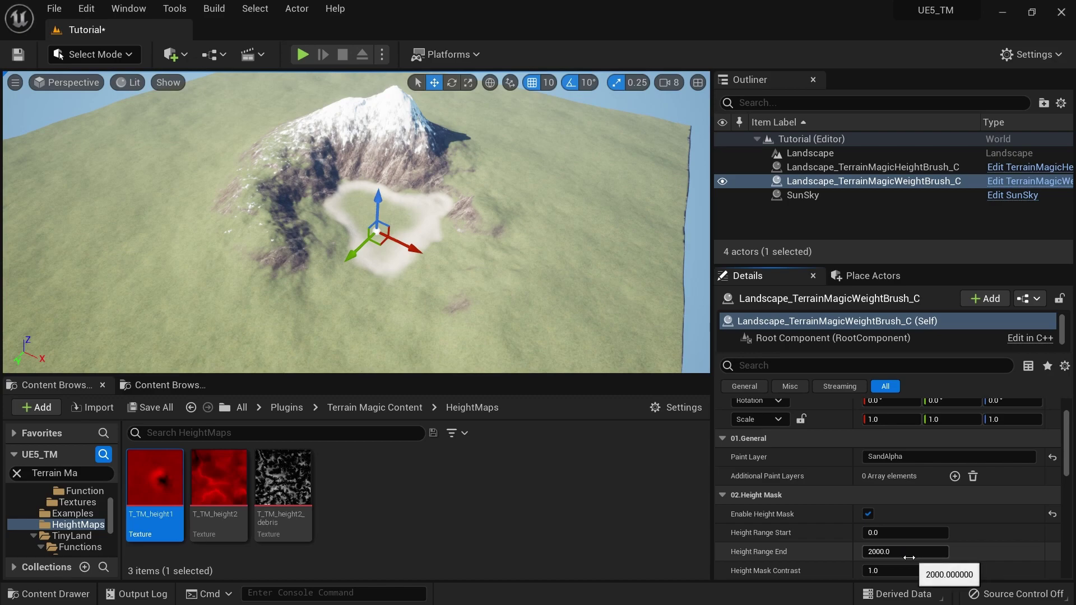
# - Set the height mask's range to start at -2000 and end at about 6483
pyautogui.click(893, 533)
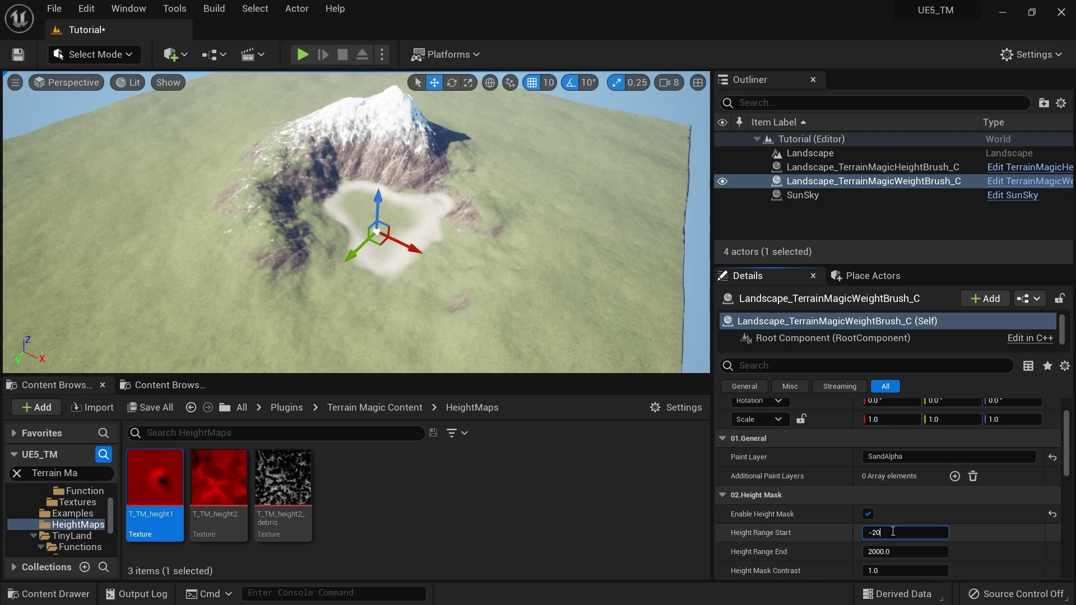
pyautogui.press('Return')
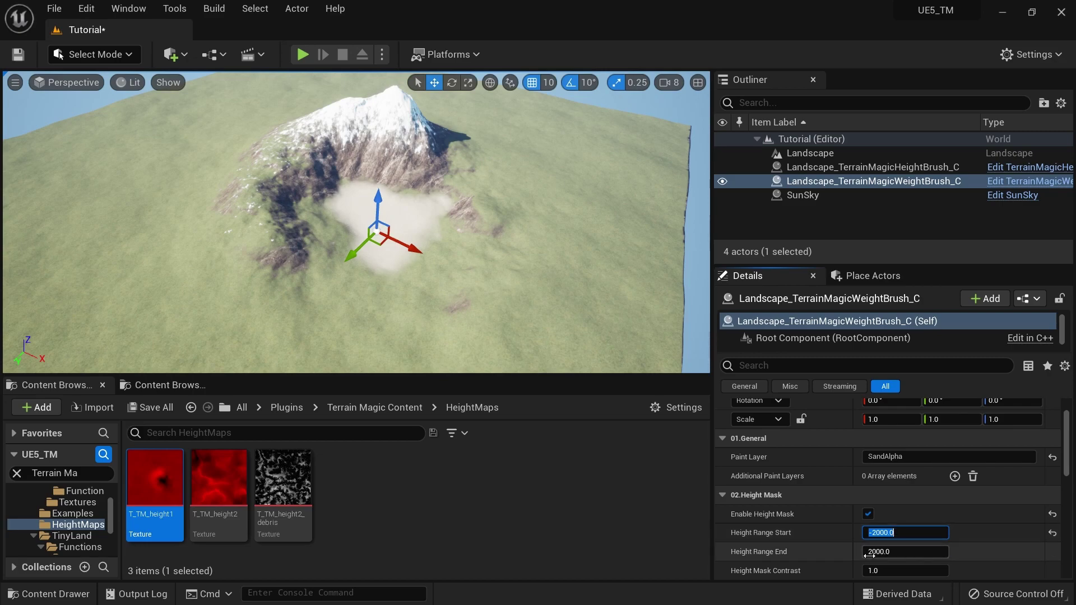
pyautogui.moveTo(878, 553); pyautogui.dragTo(997, 552)
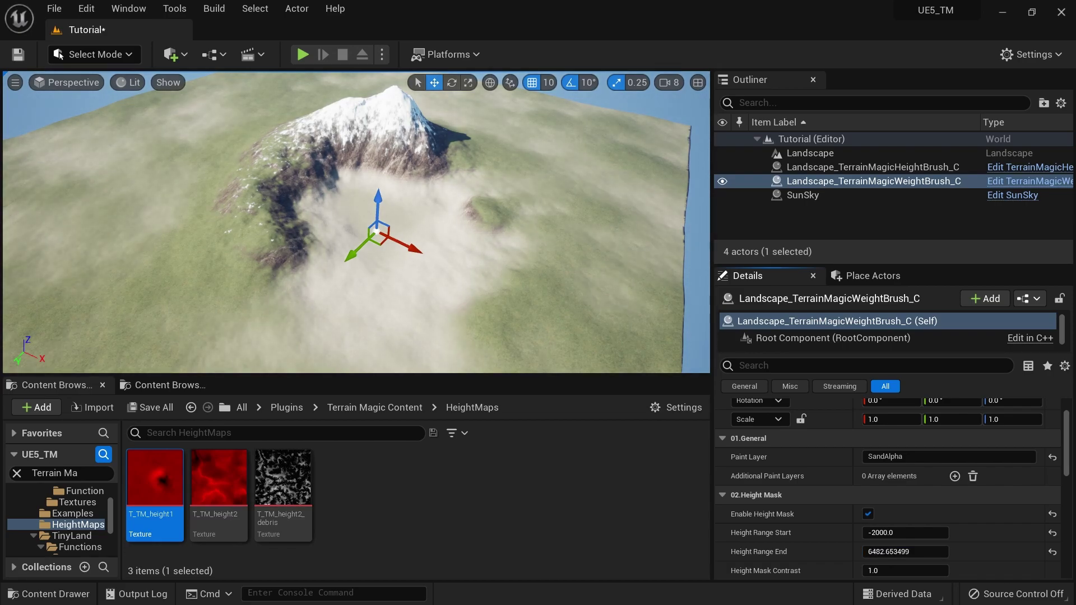
# - Inspect the sand coverage around the mountain from several angles and collapse the Height Mask settings
pyautogui.moveTo(377, 231); pyautogui.dragTo(361, 253, button='right')
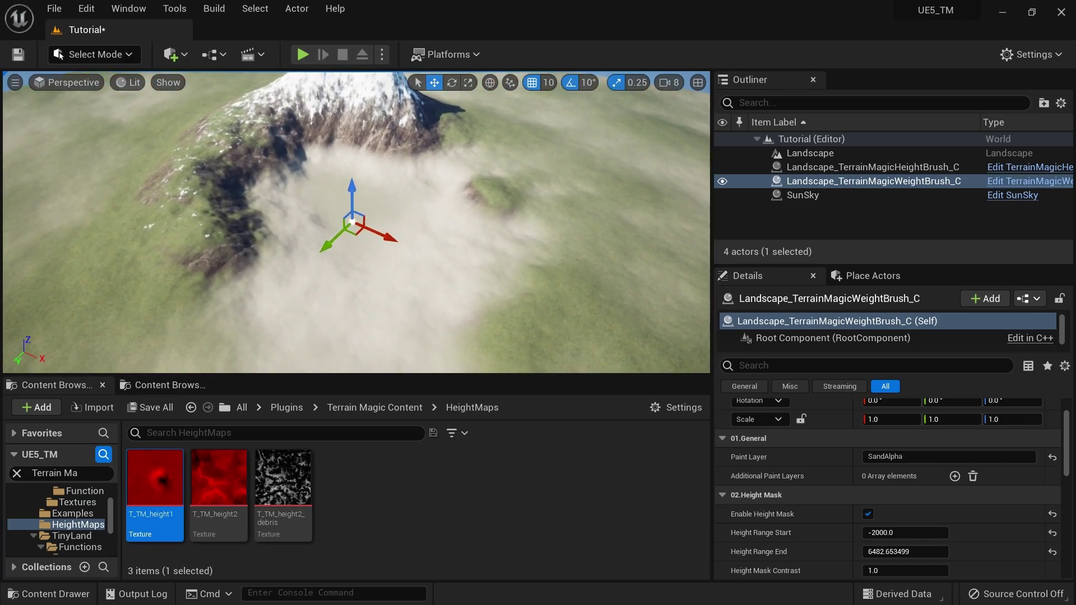
pyautogui.moveTo(302, 233); pyautogui.dragTo(291, 233, button='right')
pyautogui.moveTo(356, 222); pyautogui.dragTo(395, 225, button='right')
pyautogui.moveTo(303, 204)
pyautogui.mouseDown(button='right')
pyautogui.moveTo(319, 203)
pyautogui.moveTo(304, 192)
pyautogui.moveTo(320, 193)
pyautogui.mouseUp(button='right')
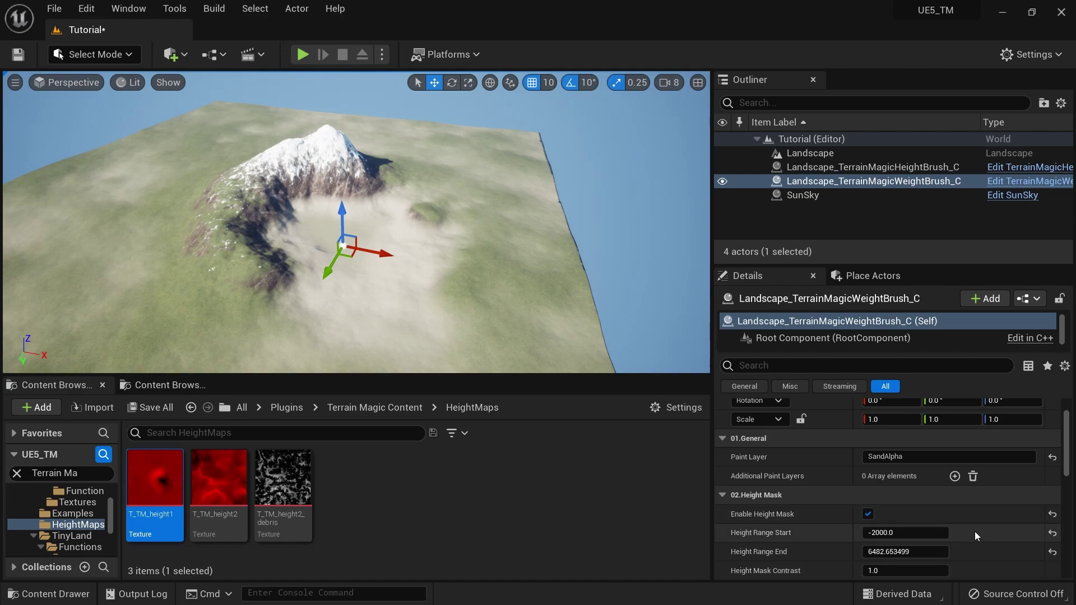
pyautogui.scroll(-2, 974, 530)
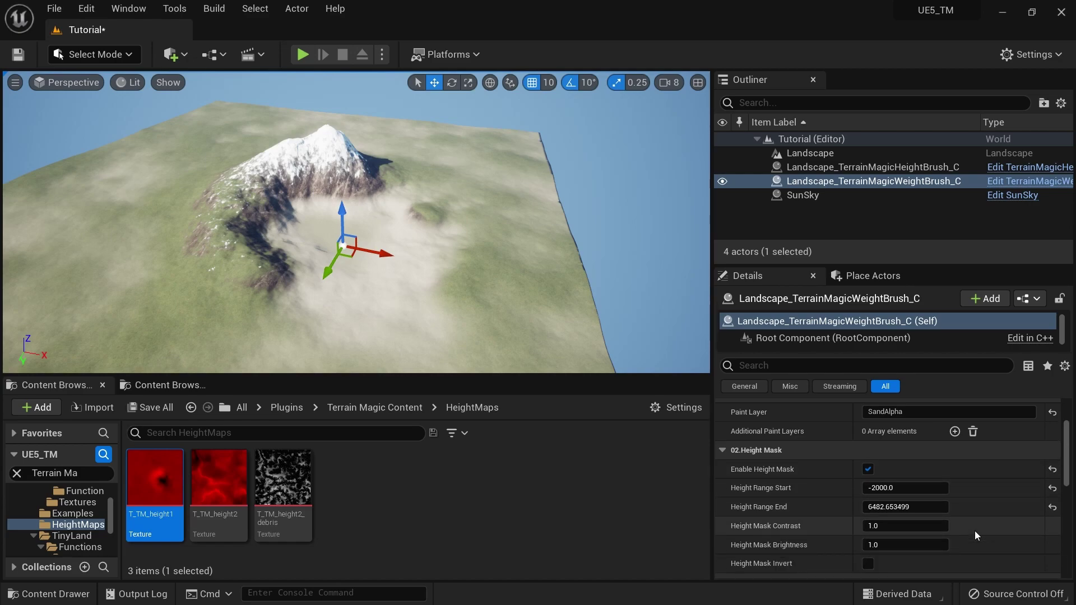
pyautogui.click(728, 455)
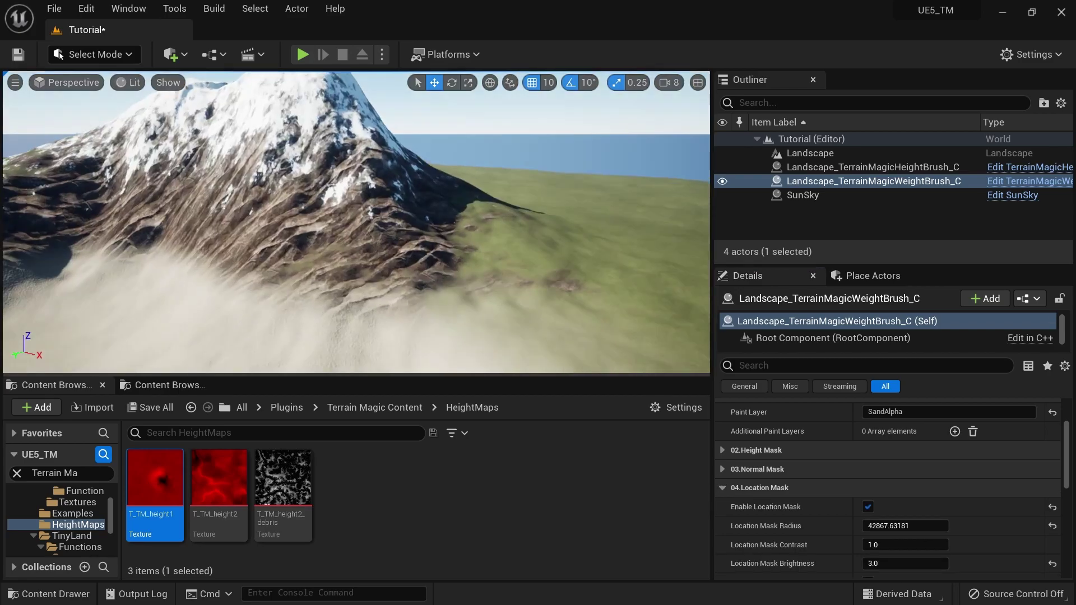
# - Disable the weight brush's location mask and enable its normal mask, checking the sand around the mountain
pyautogui.moveTo(254, 246)
pyautogui.mouseDown(button='right')
pyautogui.moveTo(254, 258)
pyautogui.moveTo(112, 269)
pyautogui.moveTo(304, 271)
pyautogui.mouseUp(button='right')
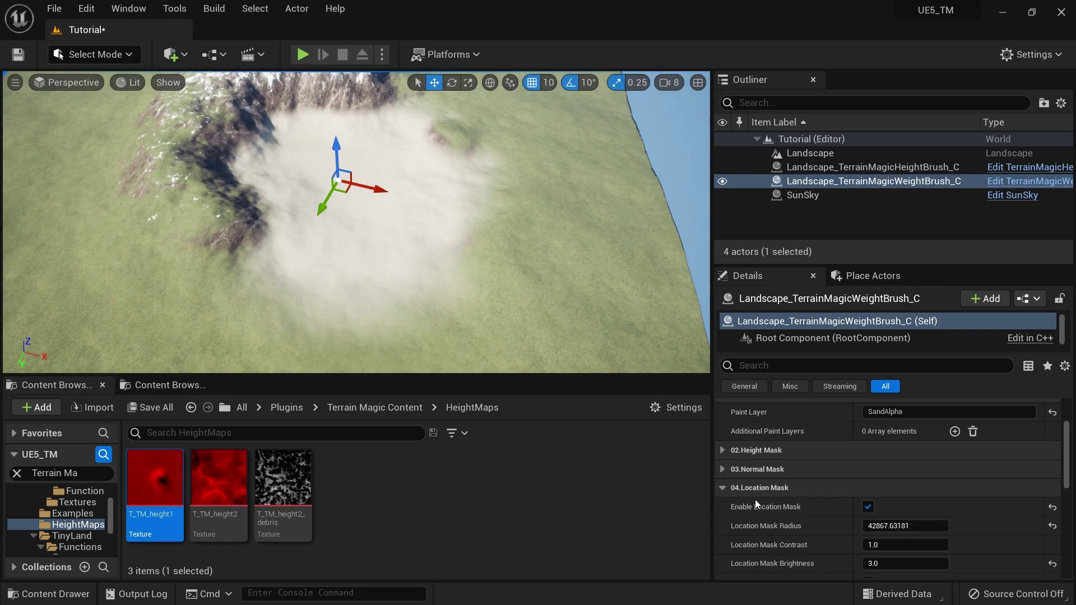
pyautogui.click(867, 507)
pyautogui.click(757, 450)
pyautogui.click(722, 450)
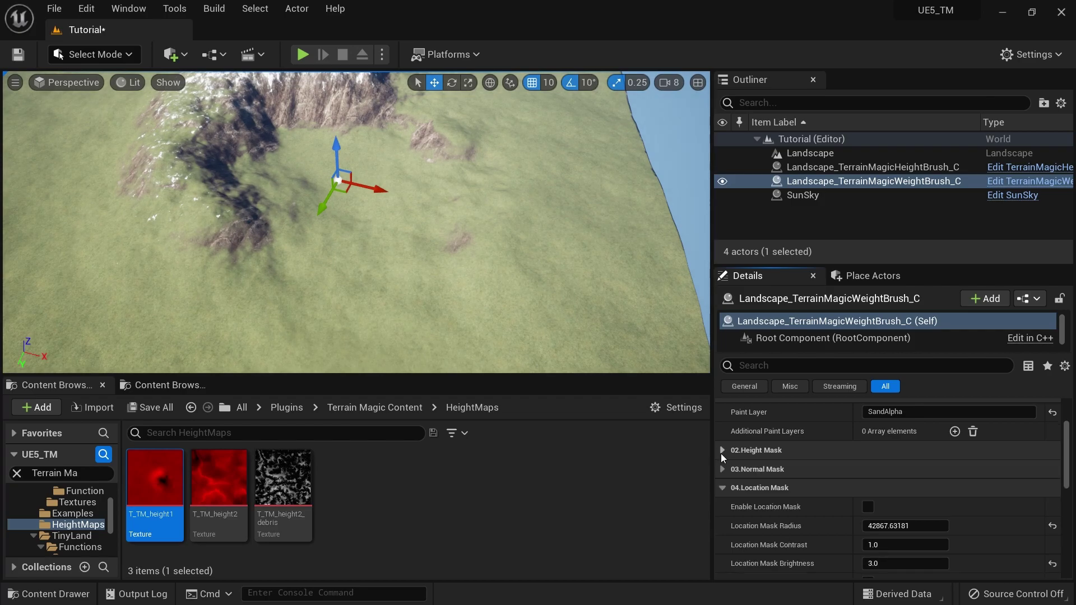
pyautogui.click(745, 469)
pyautogui.click(867, 488)
pyautogui.moveTo(357, 224)
pyautogui.mouseDown(button='right')
pyautogui.moveTo(374, 254)
pyautogui.moveTo(370, 224)
pyautogui.mouseUp(button='right')
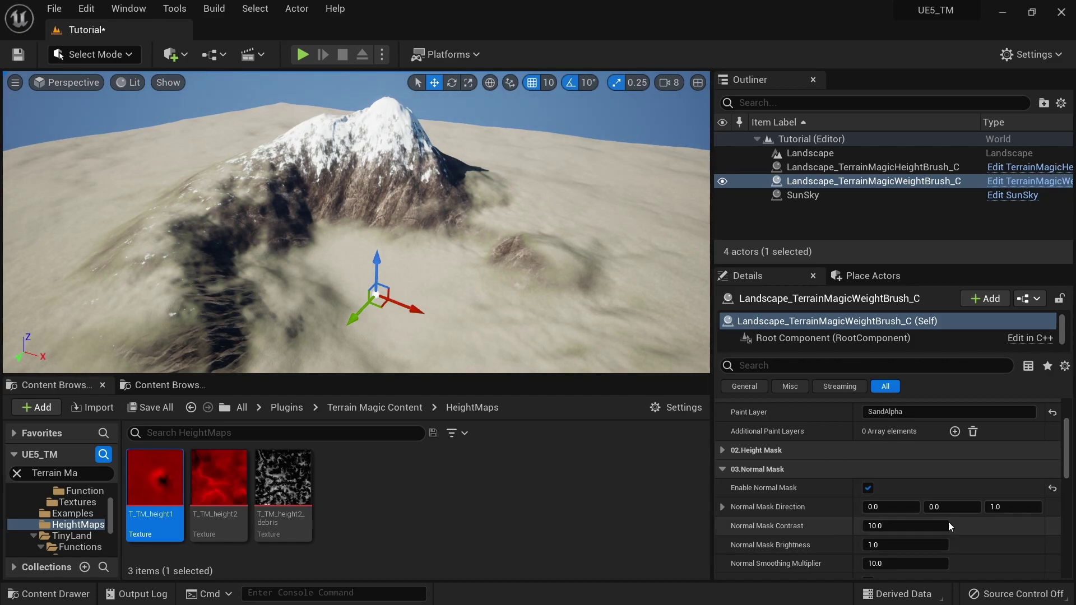
# - Try a Normal Mask Contrast of 100 and check the sand distribution across the landscape
pyautogui.click(884, 527)
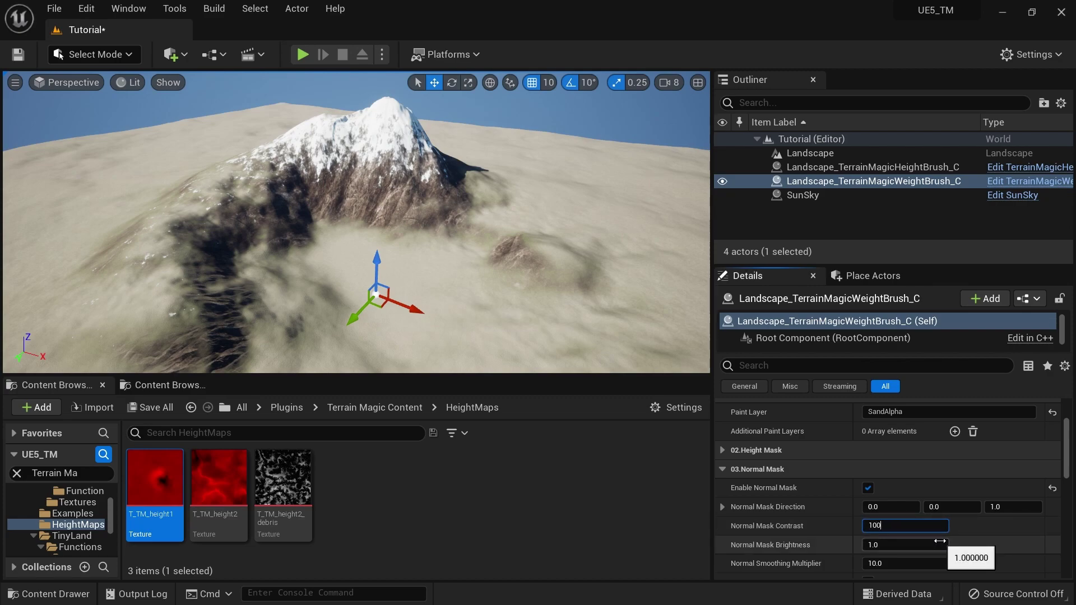
pyautogui.press('Return')
pyautogui.moveTo(209, 267); pyautogui.dragTo(258, 264, button='right')
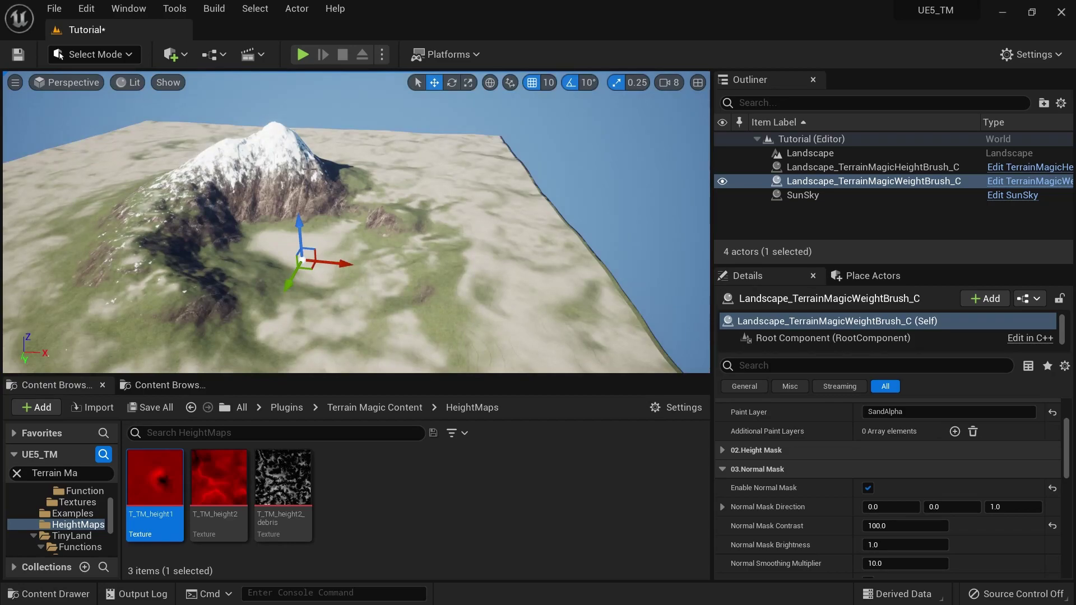
# - Try a Normal Mask Contrast of 2 and inspect the sand on the mountain slopes
pyautogui.click(908, 527)
pyautogui.write('2')
pyautogui.press('Return')
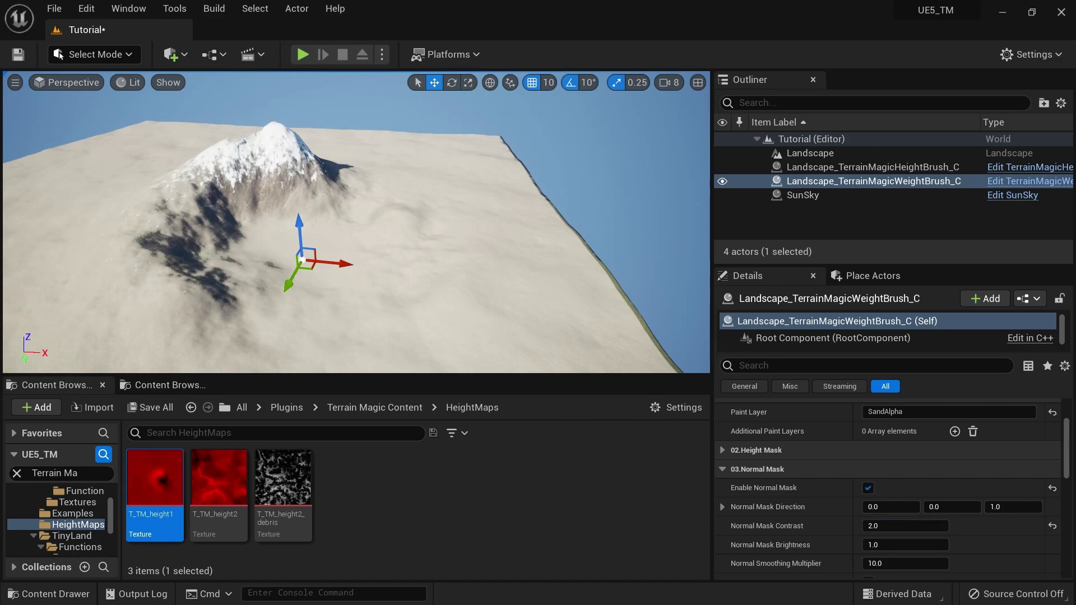
pyautogui.moveTo(281, 241); pyautogui.dragTo(358, 238, button='right')
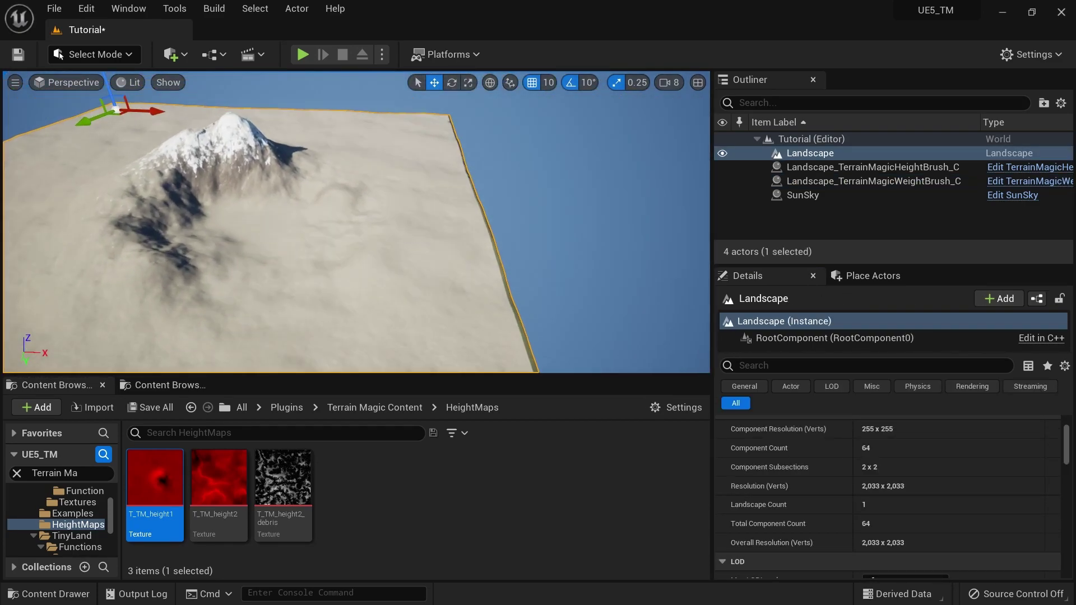
pyautogui.press('w')
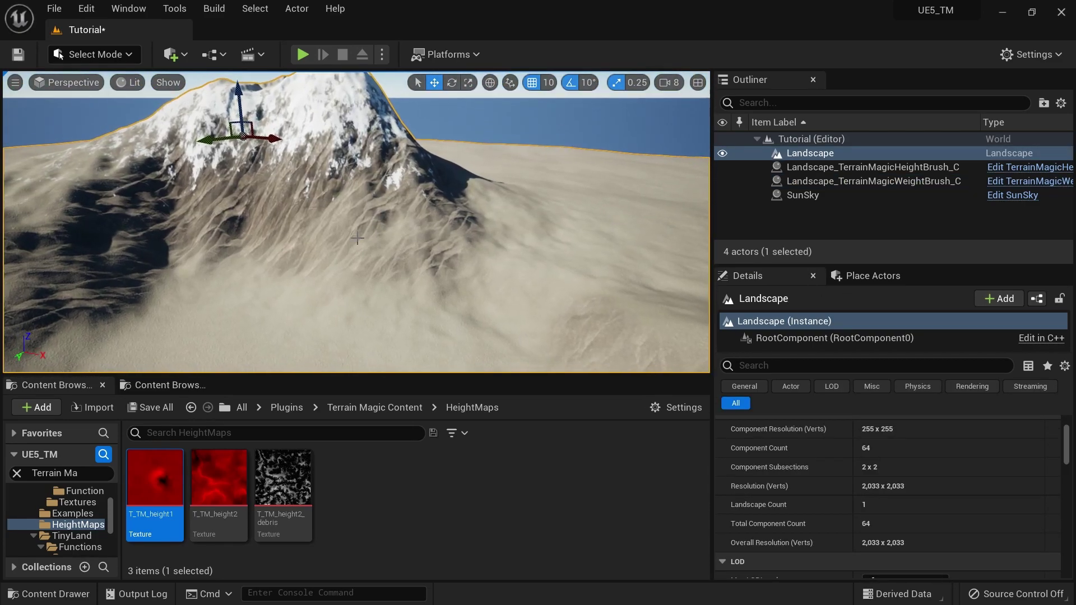
pyautogui.press('s')
pyautogui.moveTo(325, 149)
pyautogui.mouseDown(button='right')
pyautogui.moveTo(324, 168)
pyautogui.moveTo(343, 160)
pyautogui.mouseUp(button='right')
# - Invert the weight brush's normal mask, inspect the sand on the slopes, and turn the inversion off again
pyautogui.click(832, 181)
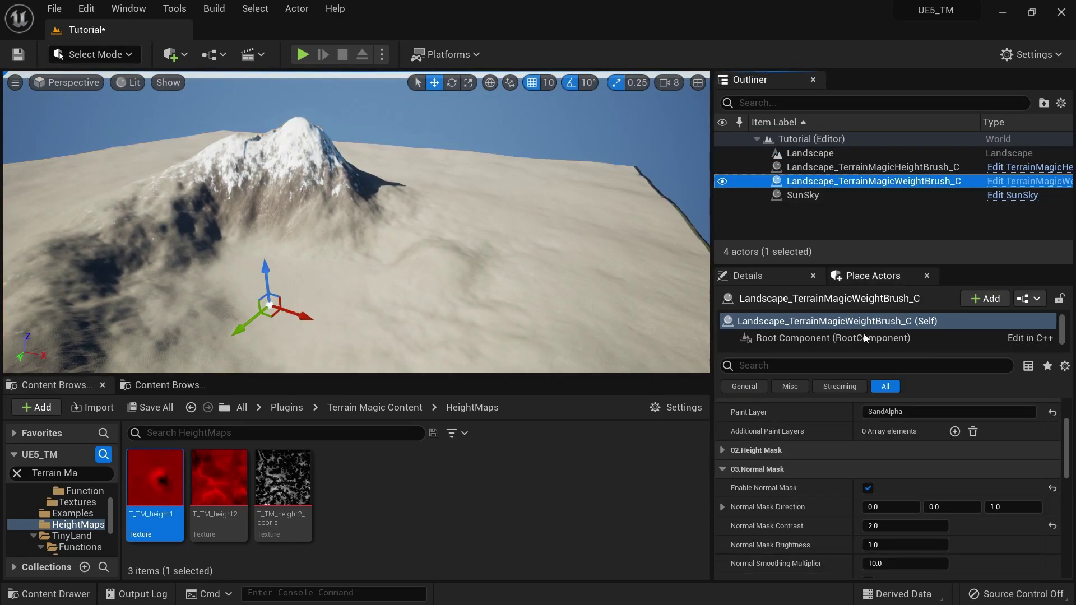
pyautogui.scroll(-5, 863, 500)
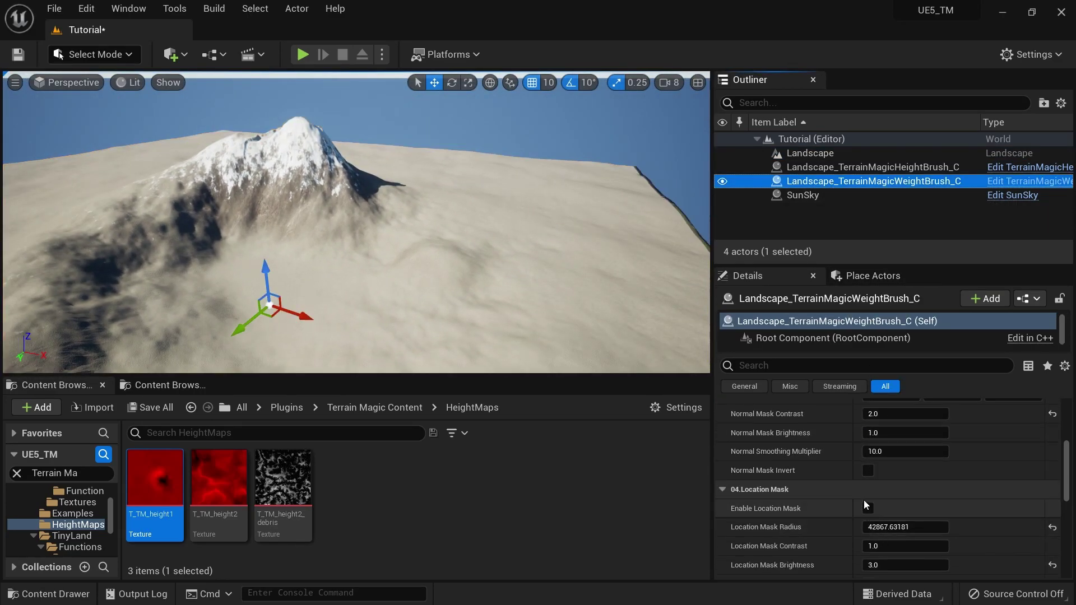
pyautogui.click(868, 471)
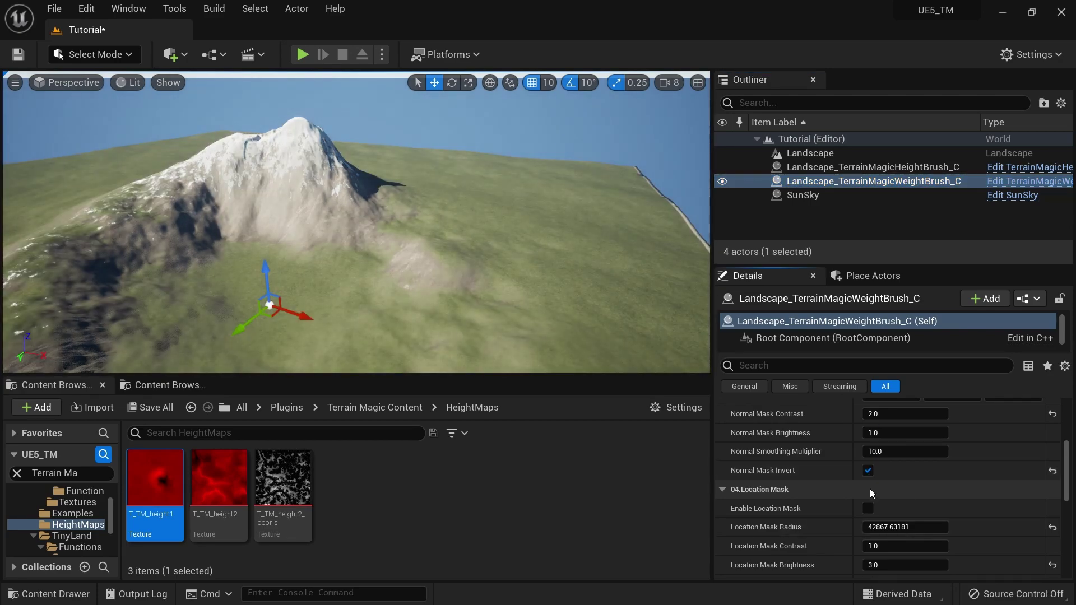
pyautogui.scroll(1, 851, 477)
pyautogui.moveTo(424, 244)
pyautogui.mouseDown(button='right')
pyautogui.moveTo(359, 242)
pyautogui.moveTo(465, 238)
pyautogui.moveTo(463, 227)
pyautogui.moveTo(417, 231)
pyautogui.moveTo(466, 248)
pyautogui.moveTo(417, 238)
pyautogui.moveTo(415, 227)
pyautogui.mouseUp(button='right')
pyautogui.click(868, 493)
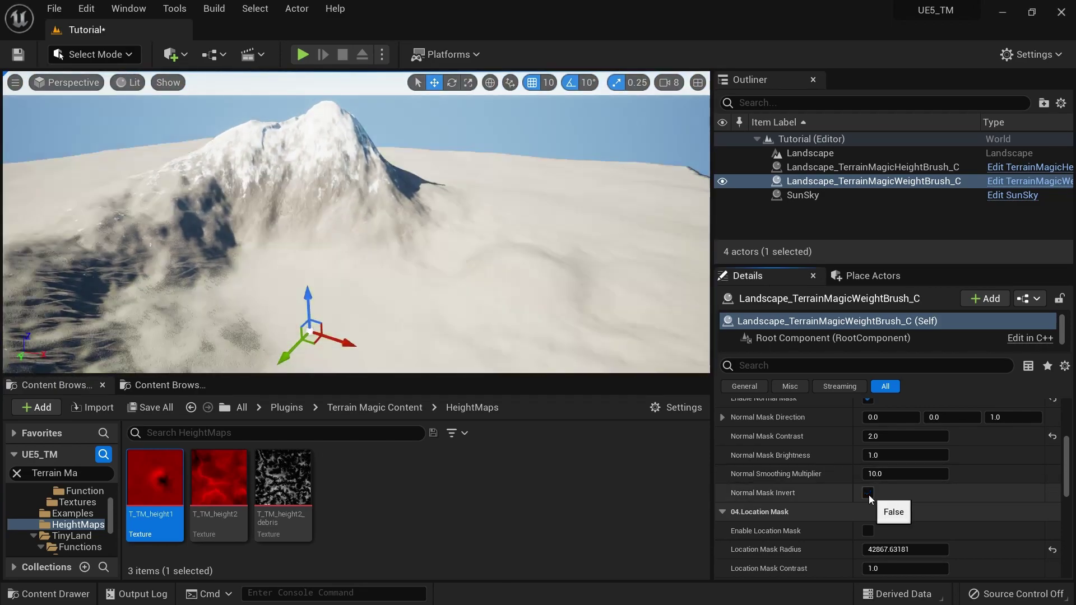
# - Set the weight brush's Normal Mask Contrast to 15
pyautogui.scroll(3, 880, 454)
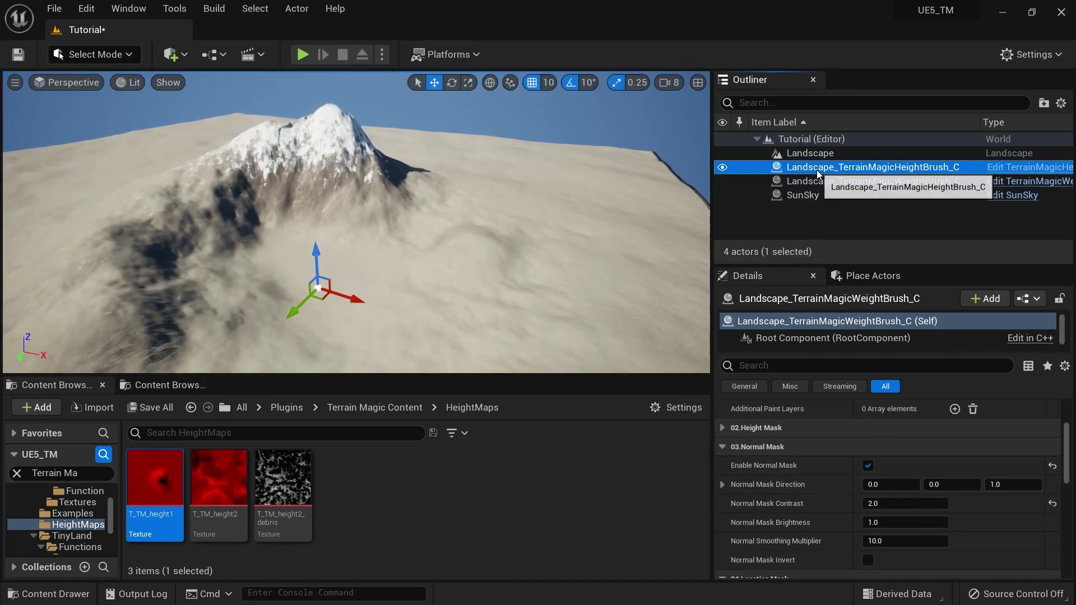
pyautogui.click(895, 503)
pyautogui.press('Return')
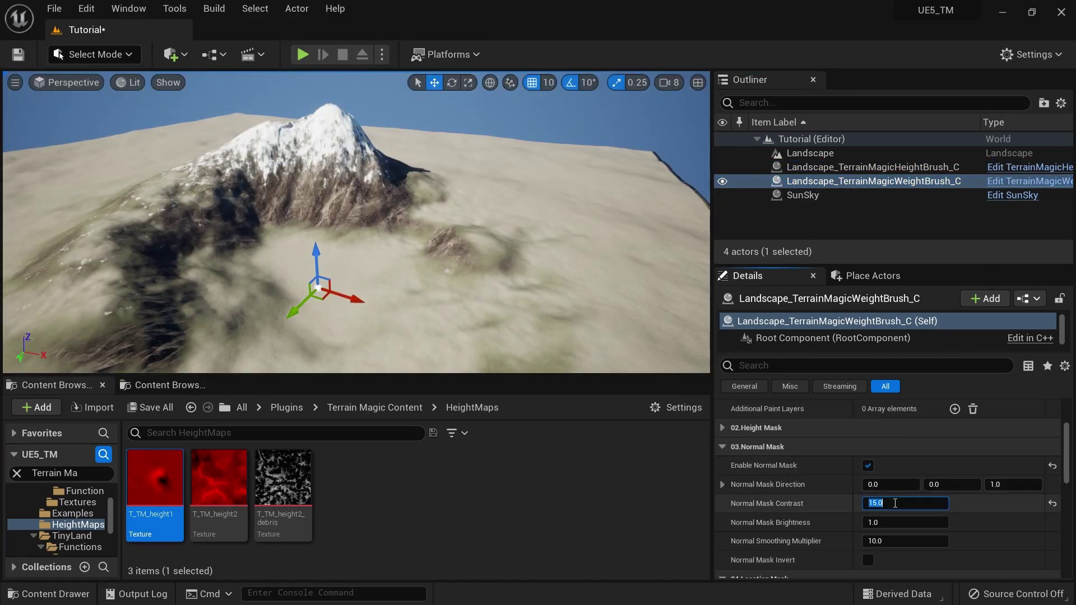
# - Enable the height mask alongside the normal mask, check the combined result, and collapse the Height Mask settings
pyautogui.scroll(2, 880, 504)
pyautogui.click(870, 492)
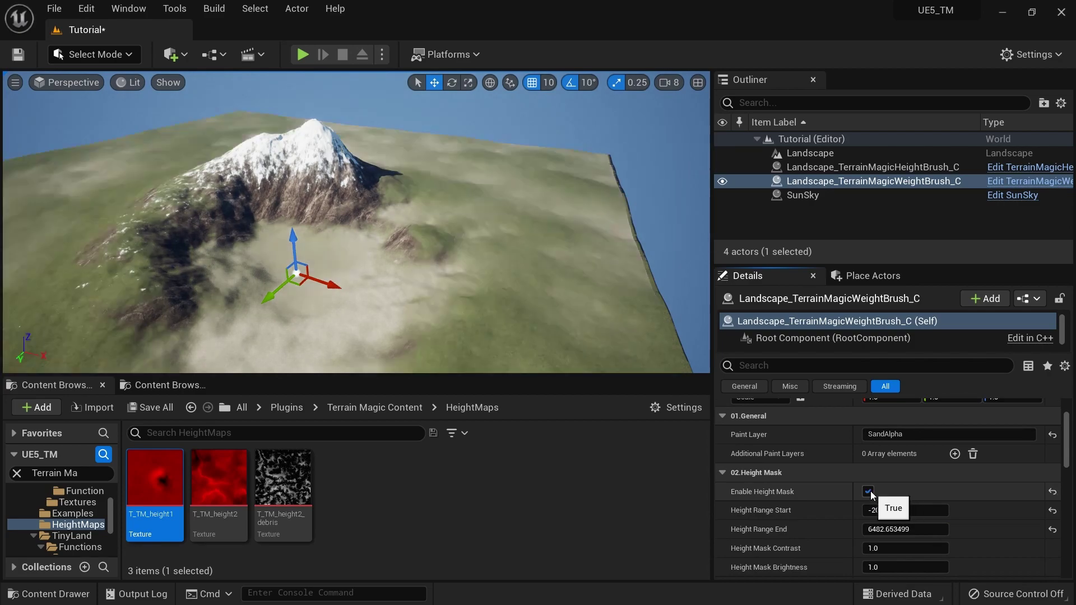
pyautogui.moveTo(374, 241)
pyautogui.mouseDown(button='right')
pyautogui.moveTo(376, 300)
pyautogui.moveTo(376, 234)
pyautogui.mouseUp(button='right')
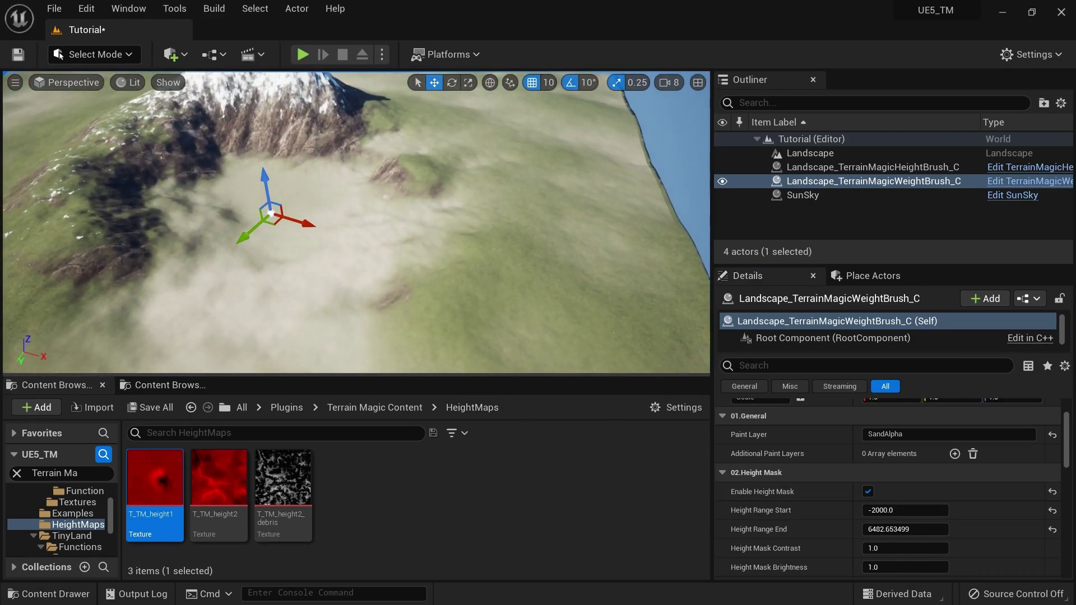
pyautogui.click(733, 478)
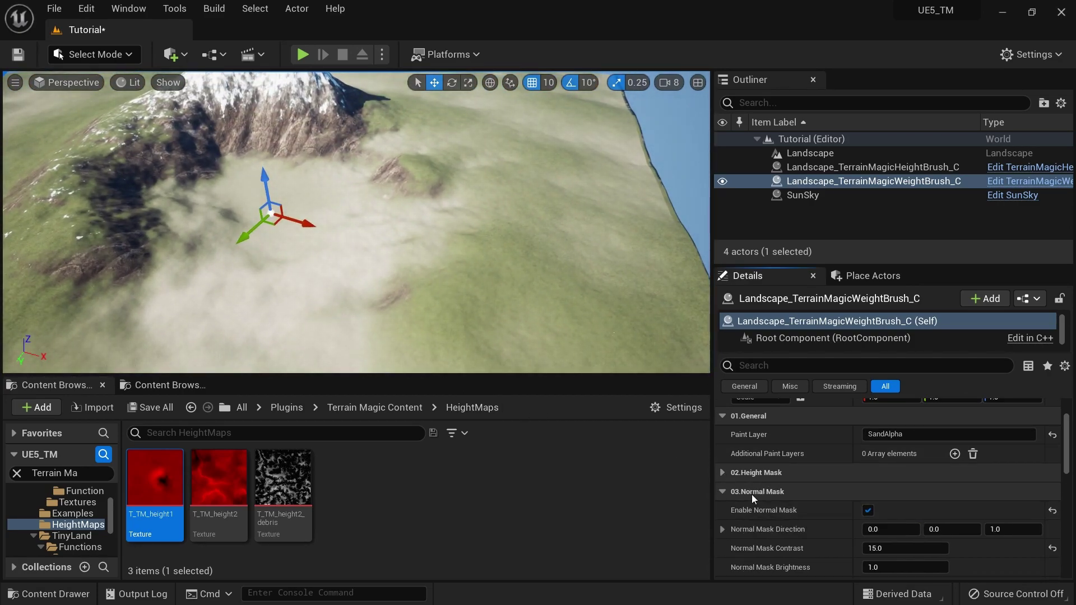
# - Fine-tune the Normal Mask Contrast, trying 13 and settling on 12
pyautogui.click(892, 551)
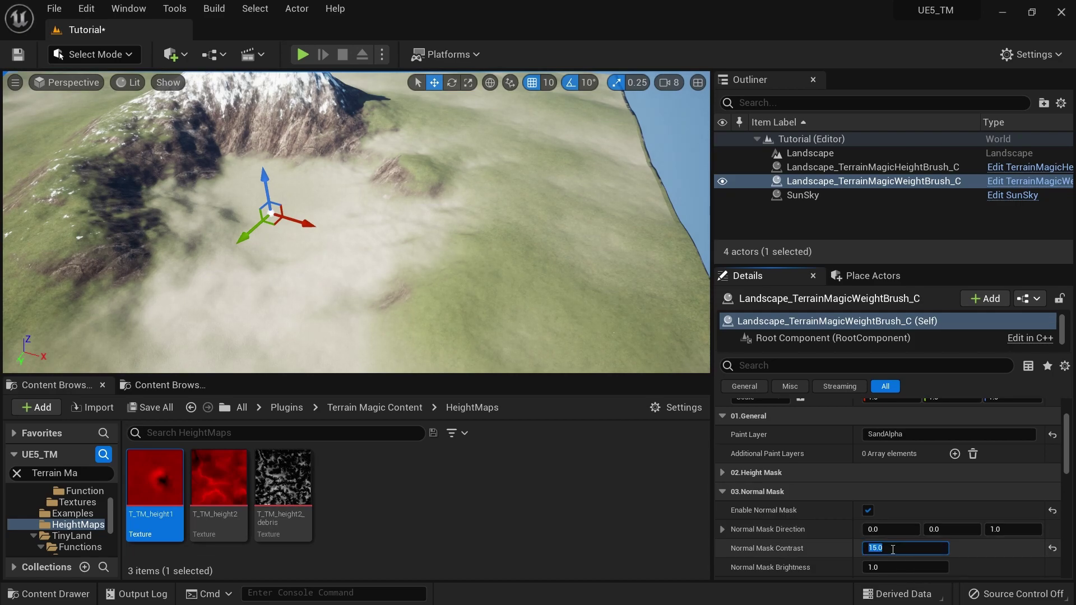
pyautogui.write('13')
pyautogui.press('Return')
pyautogui.click(912, 554)
pyautogui.write('1')
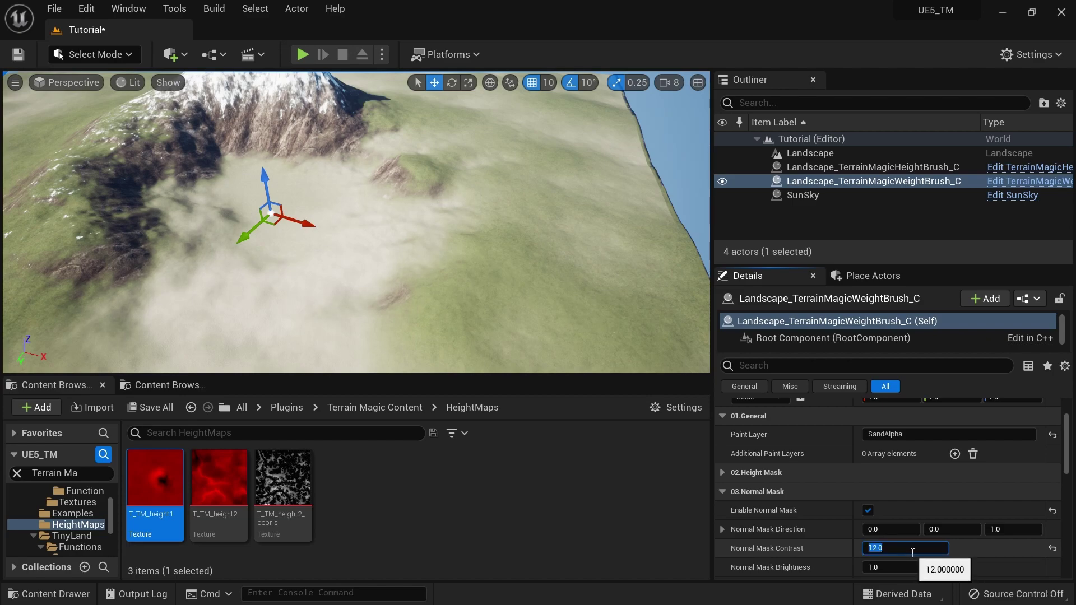
# - Collapse the Normal Mask settings and enable the location mask with a brightness of 2
pyautogui.click(784, 492)
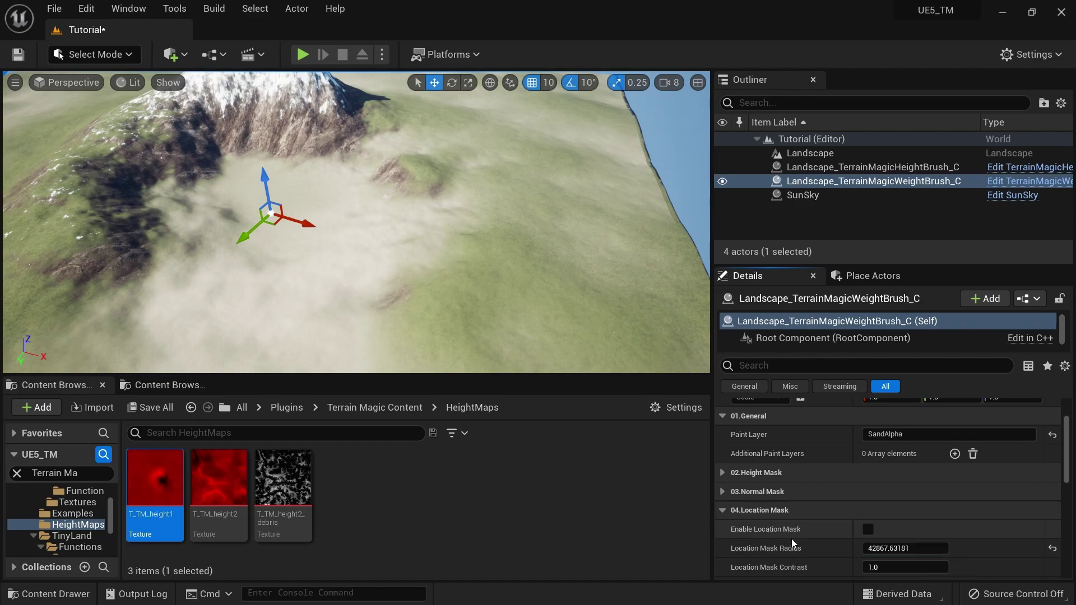
pyautogui.click(869, 531)
pyautogui.press('s')
pyautogui.moveTo(377, 241); pyautogui.dragTo(440, 227, button='right')
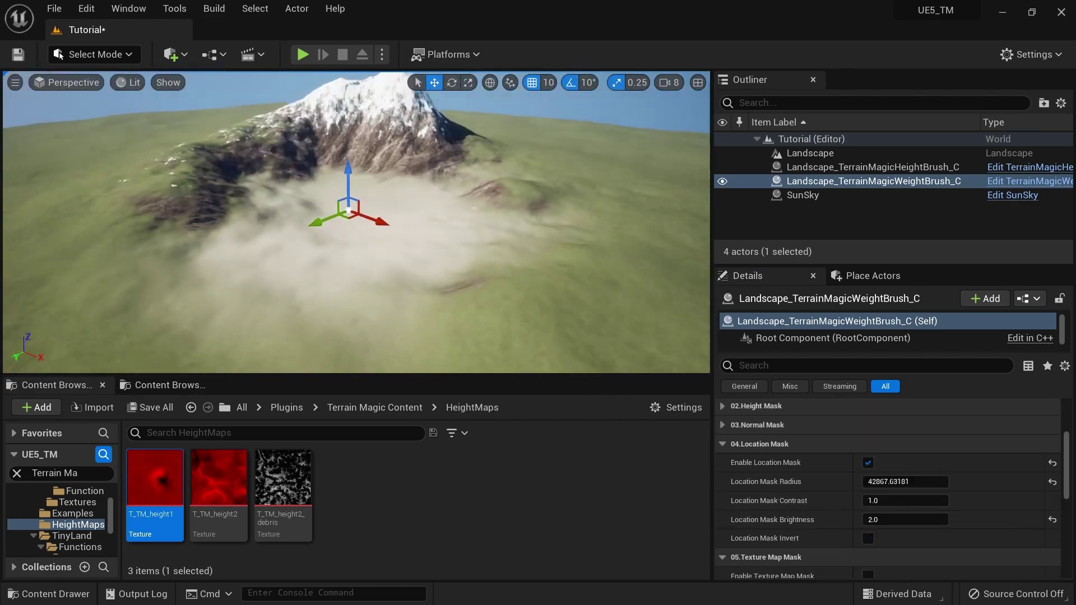
# - Inspect the masked sand area beside the mountain from several angles and save the level
pyautogui.press('s')
pyautogui.moveTo(357, 222); pyautogui.dragTo(432, 235, button='right')
pyautogui.press('a')
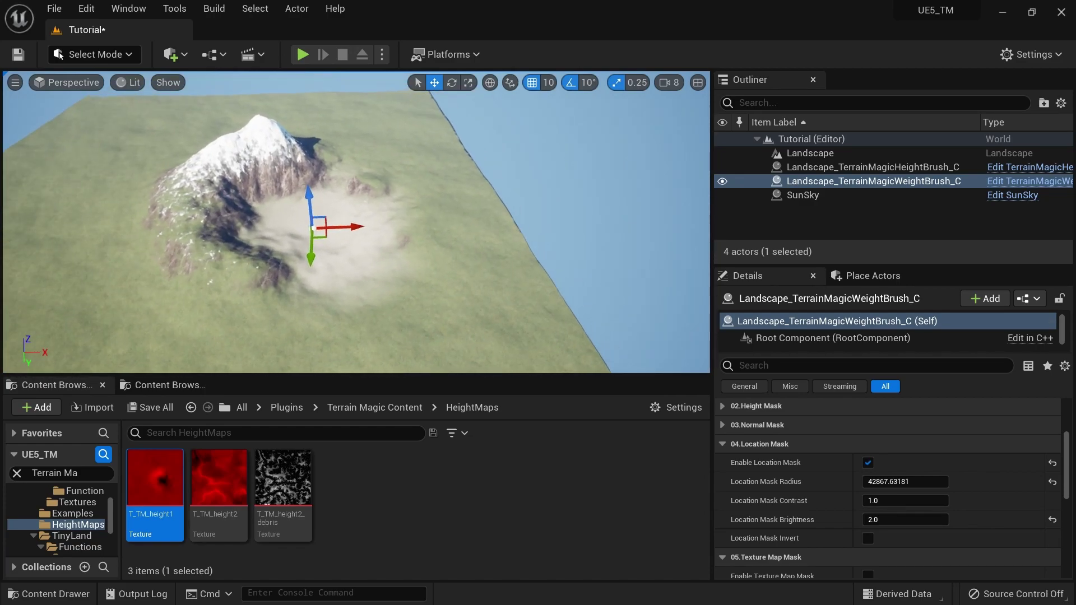
pyautogui.press('w')
pyautogui.moveTo(356, 222); pyautogui.dragTo(443, 242, button='right')
pyautogui.press('s')
pyautogui.press('w')
pyautogui.press('f')
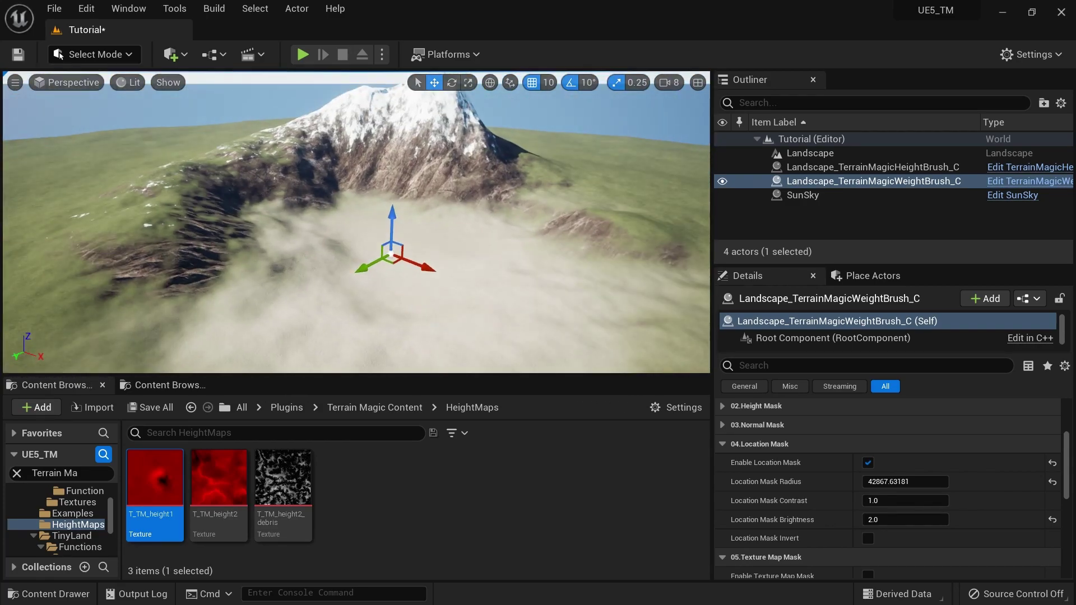
pyautogui.hotkey('ctrl', 's')
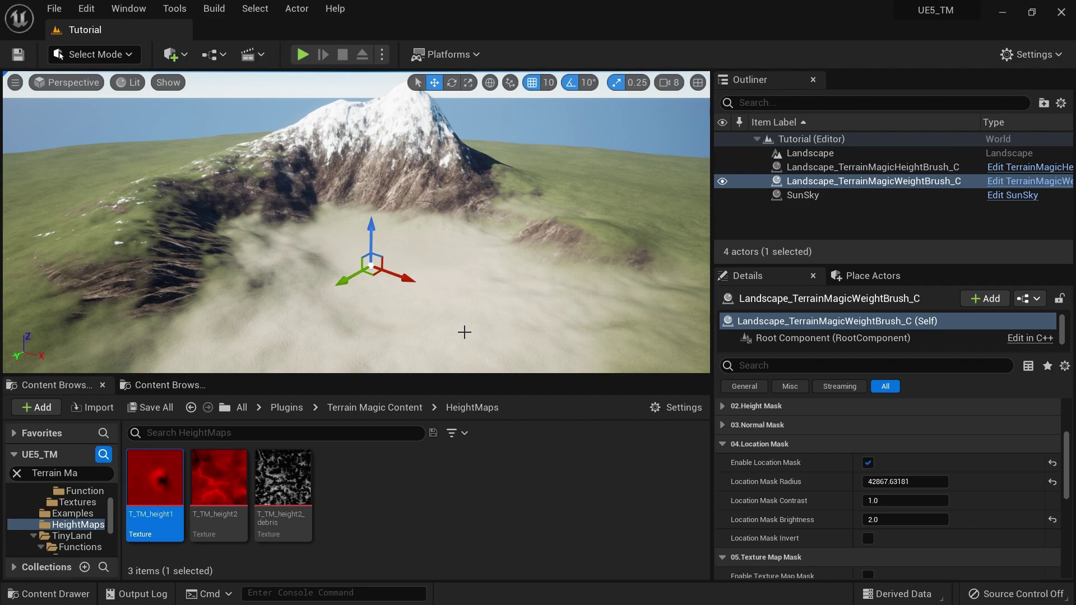
# - Open the GT_Ground grass type from the OpenLand Grass folder and add one expanded grass variety
pyautogui.click(168, 386)
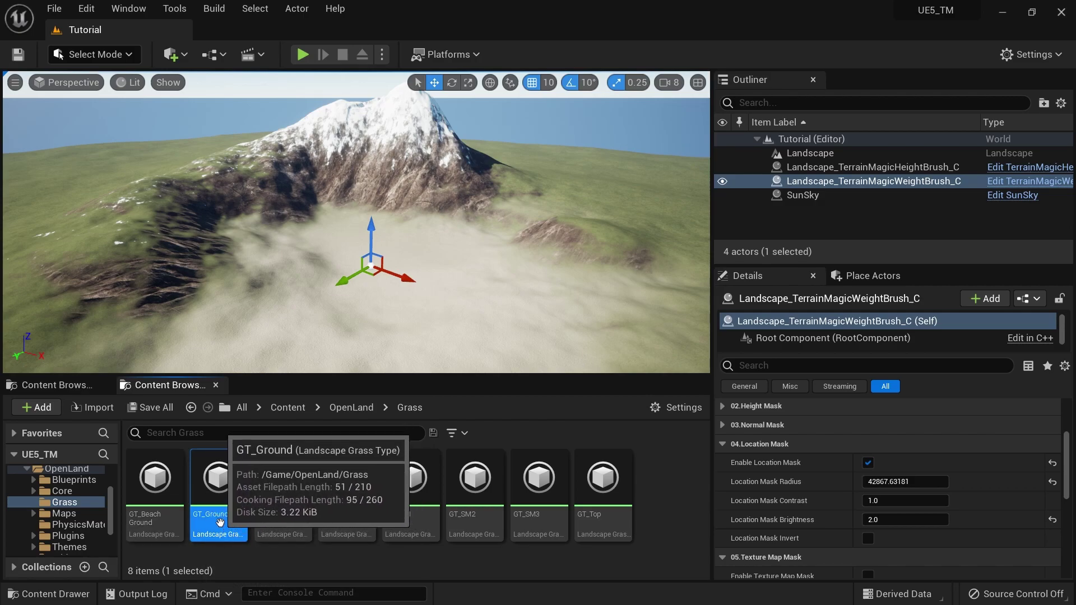
pyautogui.doubleClick(219, 517)
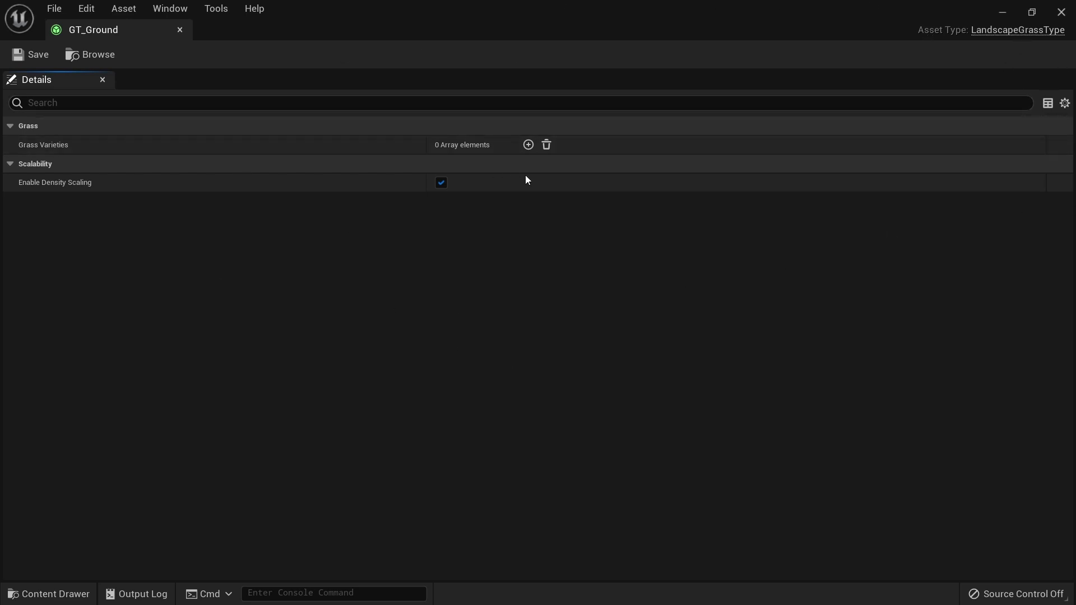
pyautogui.click(547, 145)
pyautogui.click(528, 145)
pyautogui.click(21, 164)
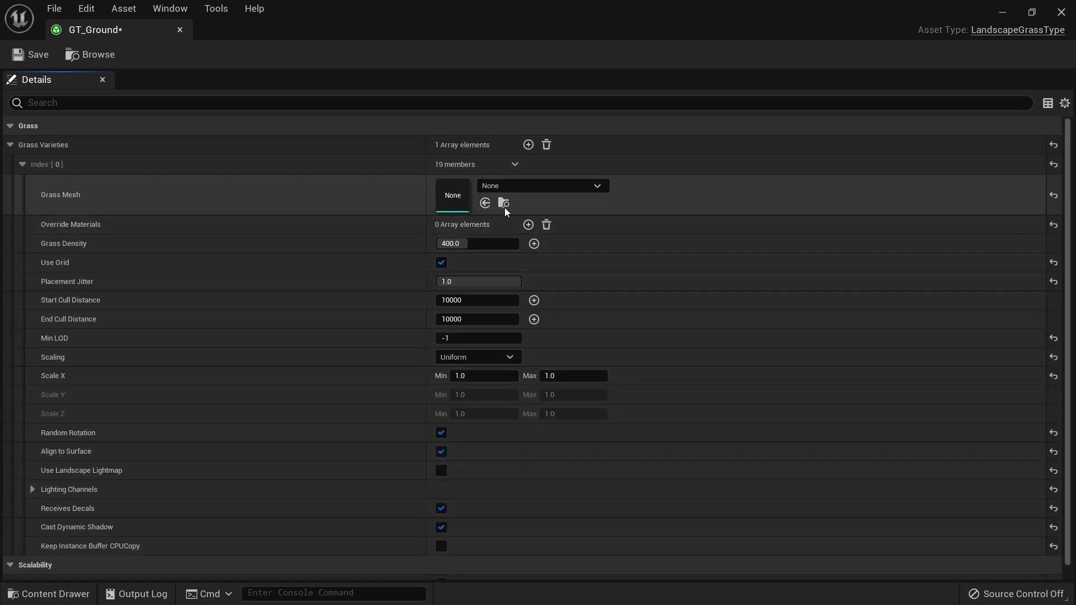
# - Assign SM_Slender as the variety's grass mesh and set its Grass Density to 200
pyautogui.click(505, 189)
pyautogui.click(511, 184)
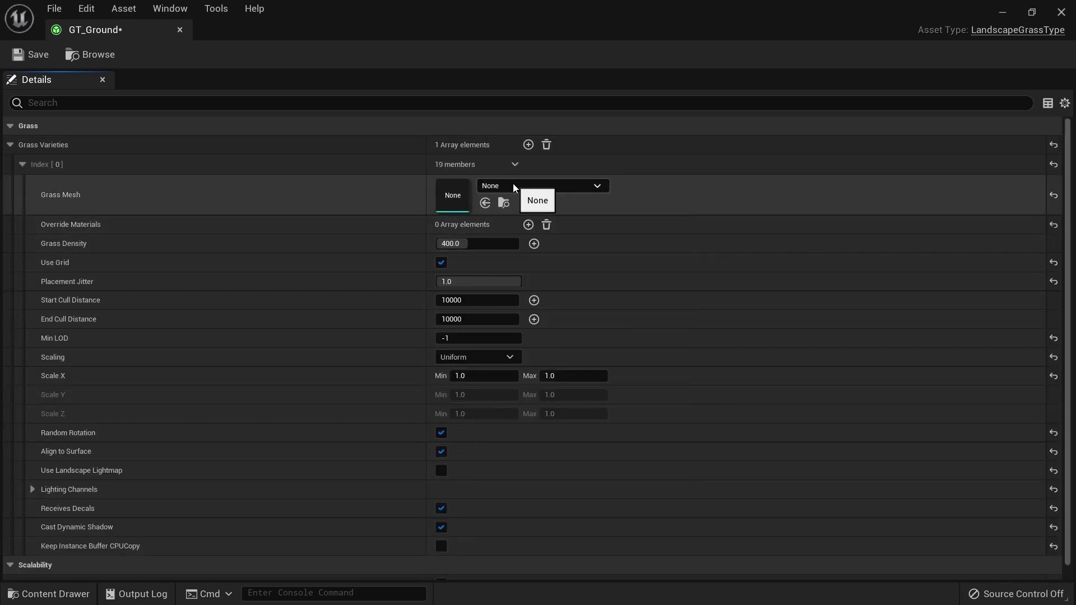
pyautogui.click(515, 184)
pyautogui.write('Slend')
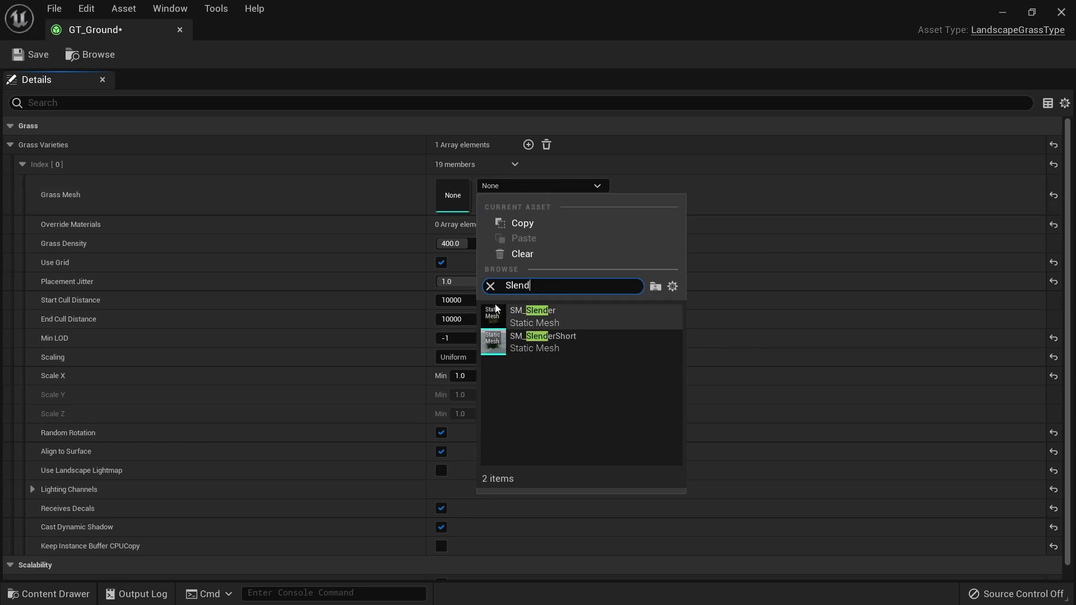
pyautogui.click(499, 314)
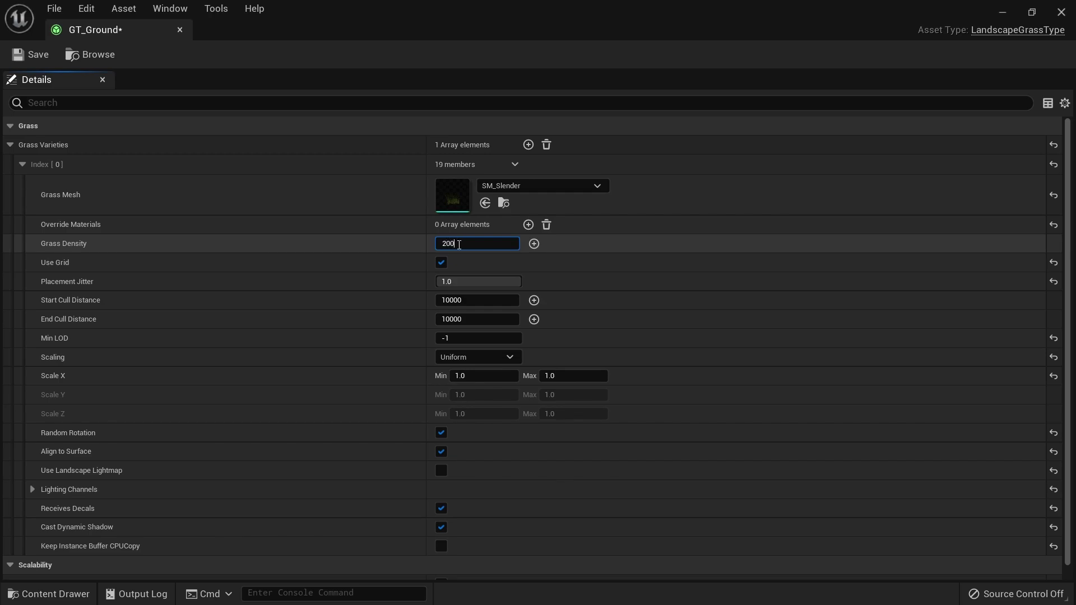
pyautogui.click(707, 280)
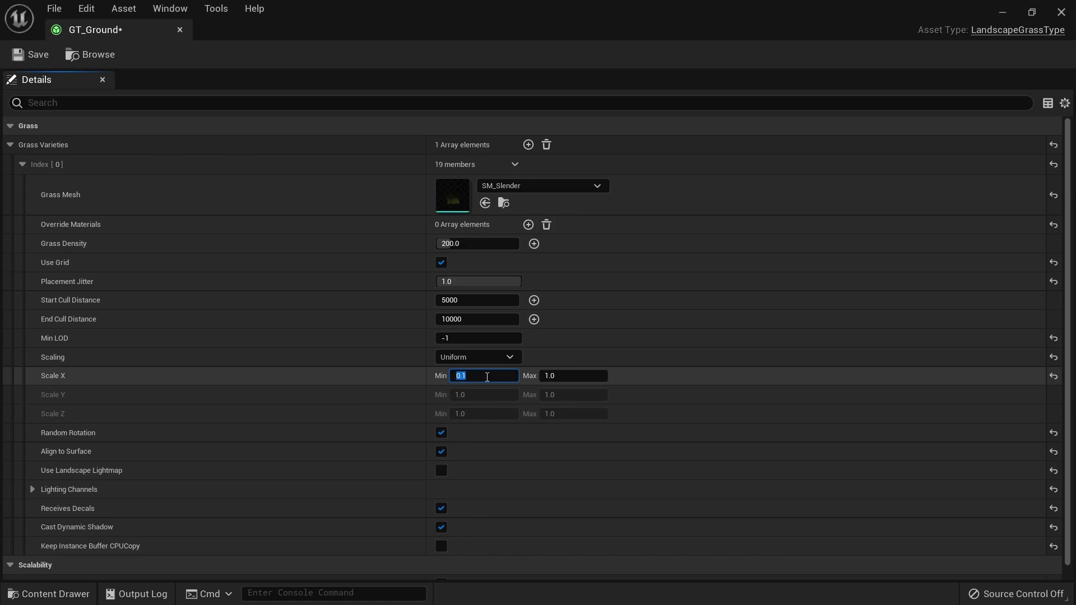
# - Set Start Cull Distance to 5000 and Scale X from 0.1 to 1.2, and save and close the grass type
pyautogui.click(747, 362)
pyautogui.click(569, 375)
pyautogui.write('1')
pyautogui.press('Return')
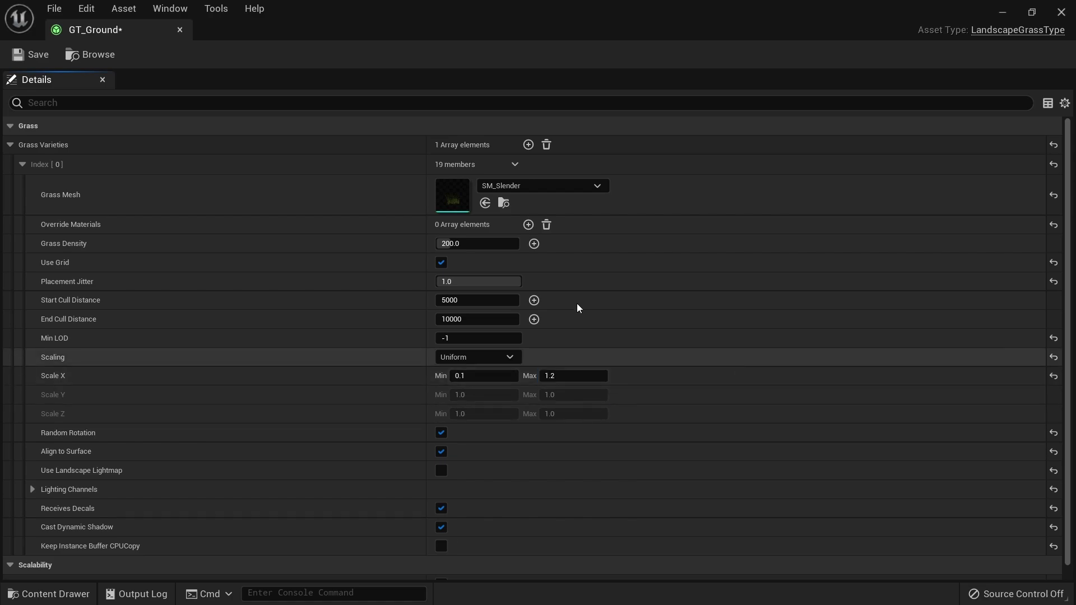
pyautogui.click(25, 57)
pyautogui.click(179, 30)
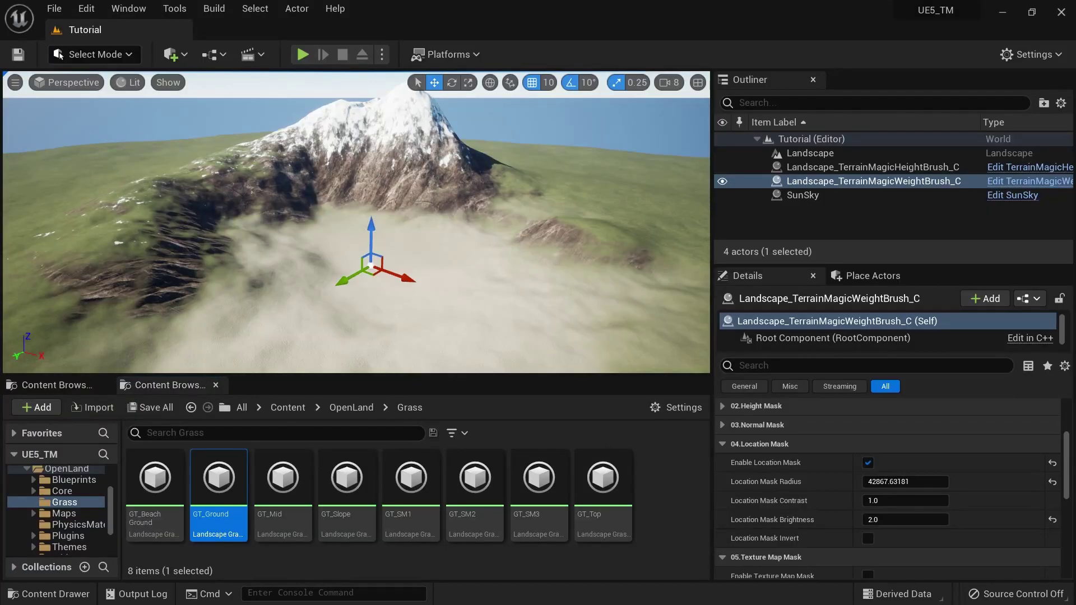
# - Examine the grass on the landscape surface up close near the foot of the mountain
pyautogui.moveTo(358, 225); pyautogui.dragTo(367, 274, button='right')
pyautogui.press('w')
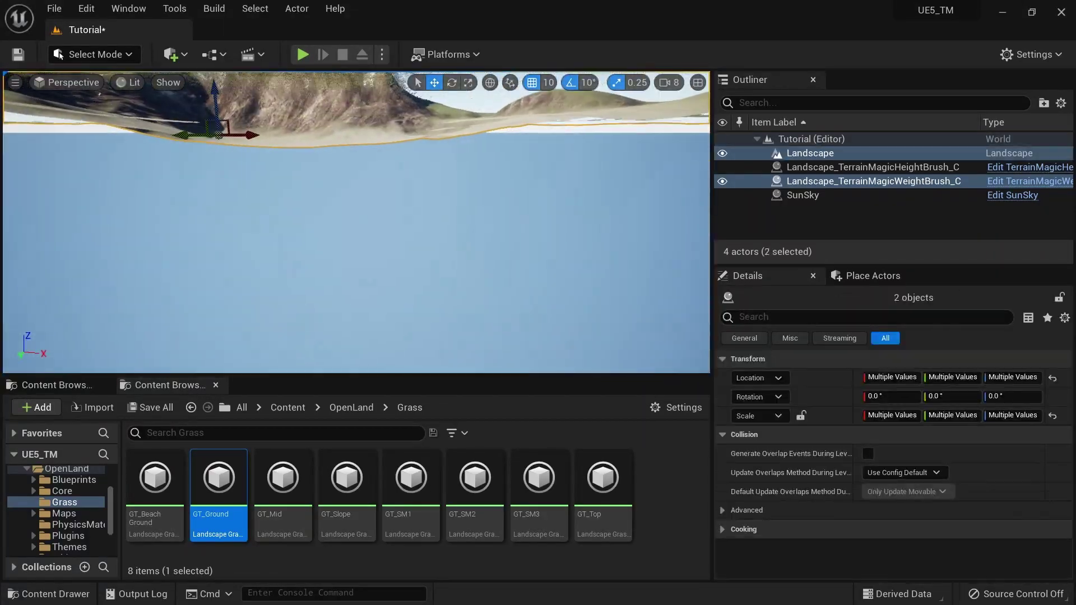
pyautogui.moveTo(358, 224)
pyautogui.mouseDown(button='right')
pyautogui.moveTo(355, 286)
pyautogui.moveTo(358, 244)
pyautogui.moveTo(373, 233)
pyautogui.moveTo(364, 286)
pyautogui.moveTo(363, 228)
pyautogui.moveTo(364, 246)
pyautogui.moveTo(256, 238)
pyautogui.moveTo(280, 274)
pyautogui.moveTo(381, 294)
pyautogui.moveTo(372, 258)
pyautogui.mouseUp(button='right')
pyautogui.press('w')
pyautogui.press('w')
pyautogui.press('w')
pyautogui.press('q')
pyautogui.press('e')
pyautogui.press('w')
pyautogui.press('w')
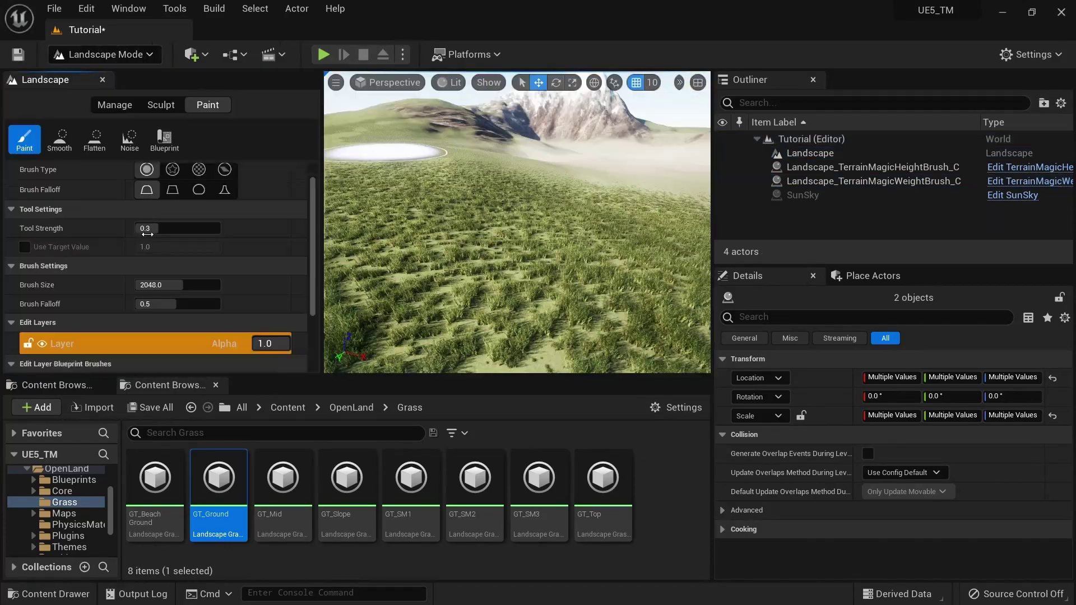
# - Assign RemoveGrass_LayerInfo as the layer info of the landscape's RemoveGrass target layer
pyautogui.scroll(-5, 147, 234)
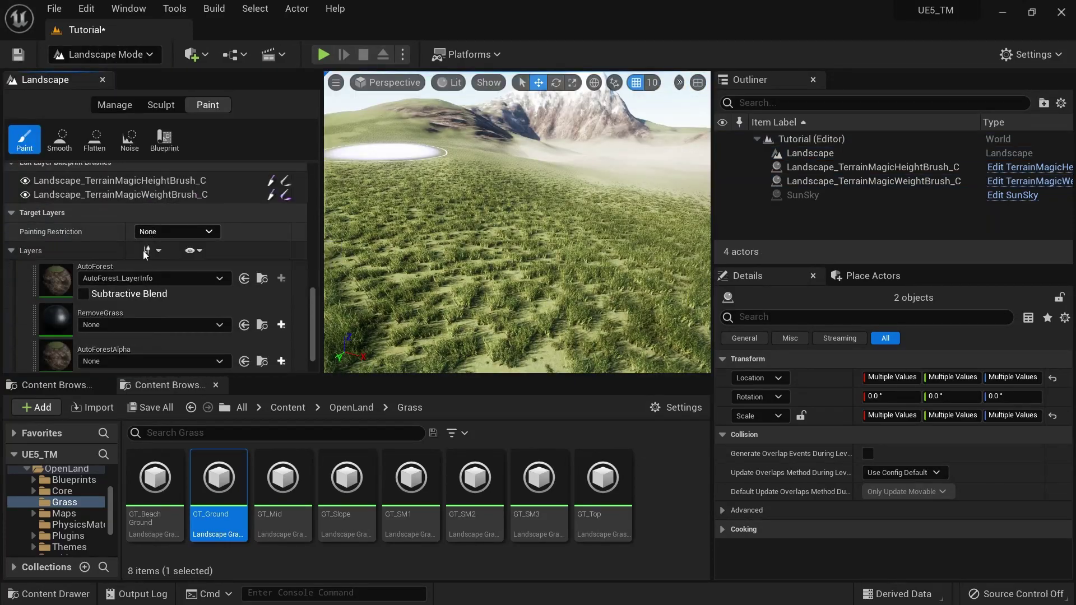
pyautogui.click(116, 326)
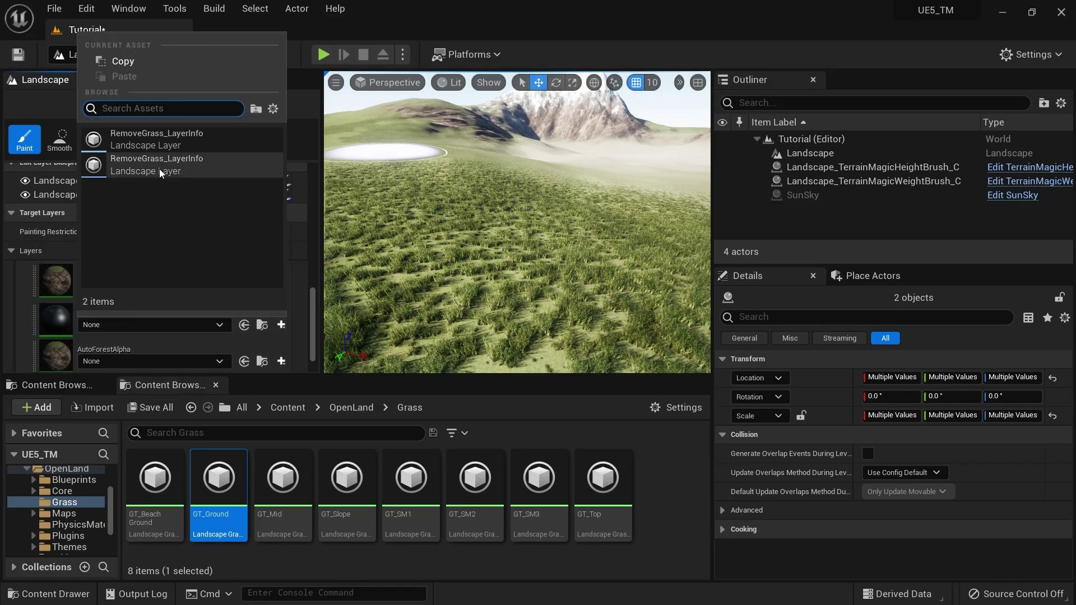
pyautogui.click(160, 146)
# - Set the paint Tool Strength to 1.0 and paint the RemoveGrass layer over the grassy foreground below the mountain
pyautogui.scroll(5, 153, 267)
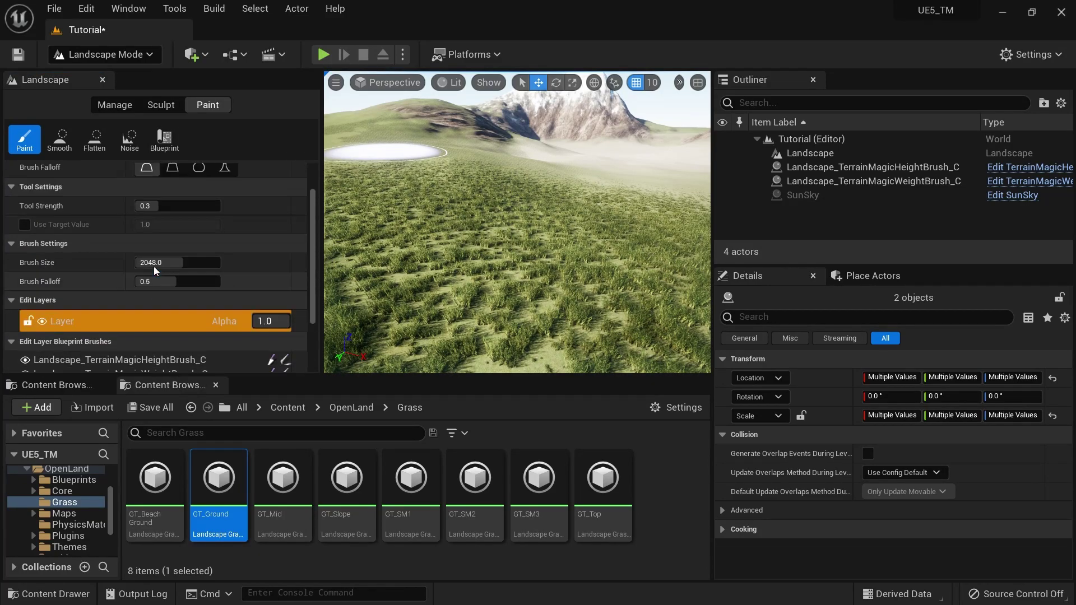
pyautogui.moveTo(153, 247); pyautogui.dragTo(205, 250)
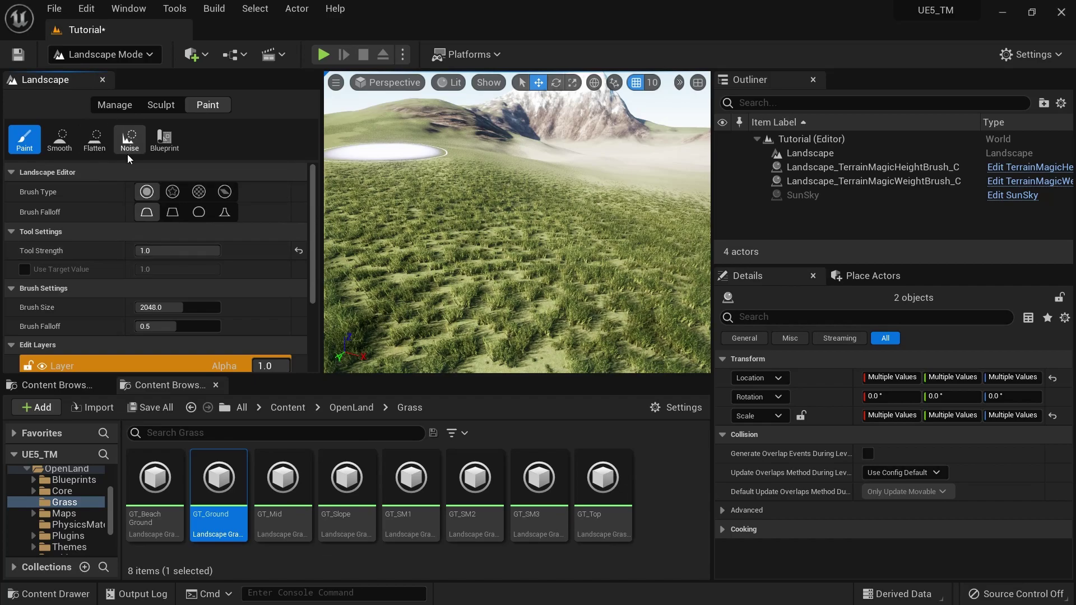
pyautogui.click(511, 223)
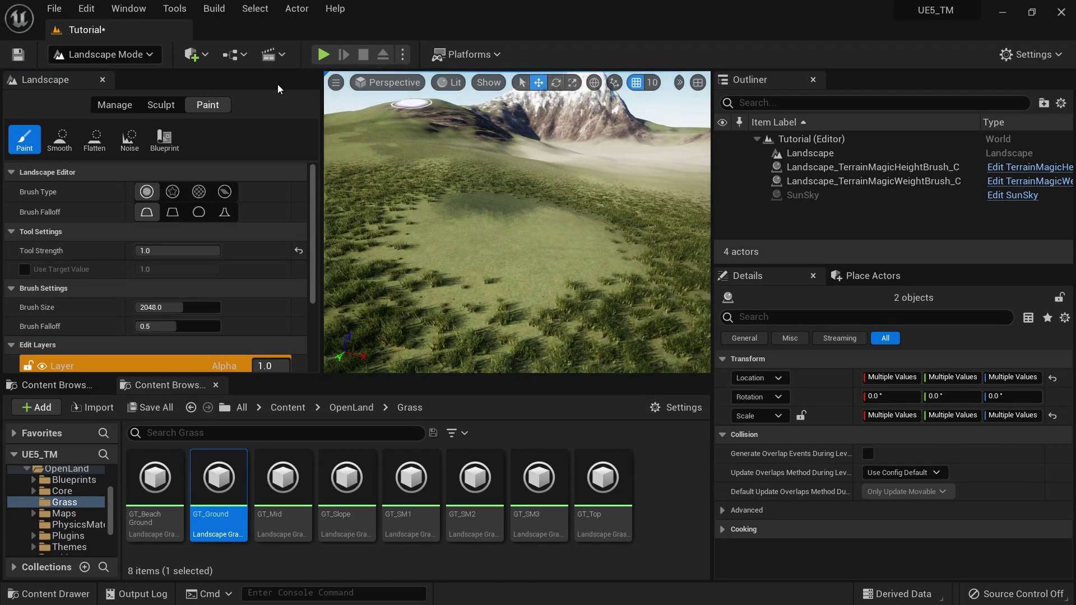
pyautogui.click(495, 238)
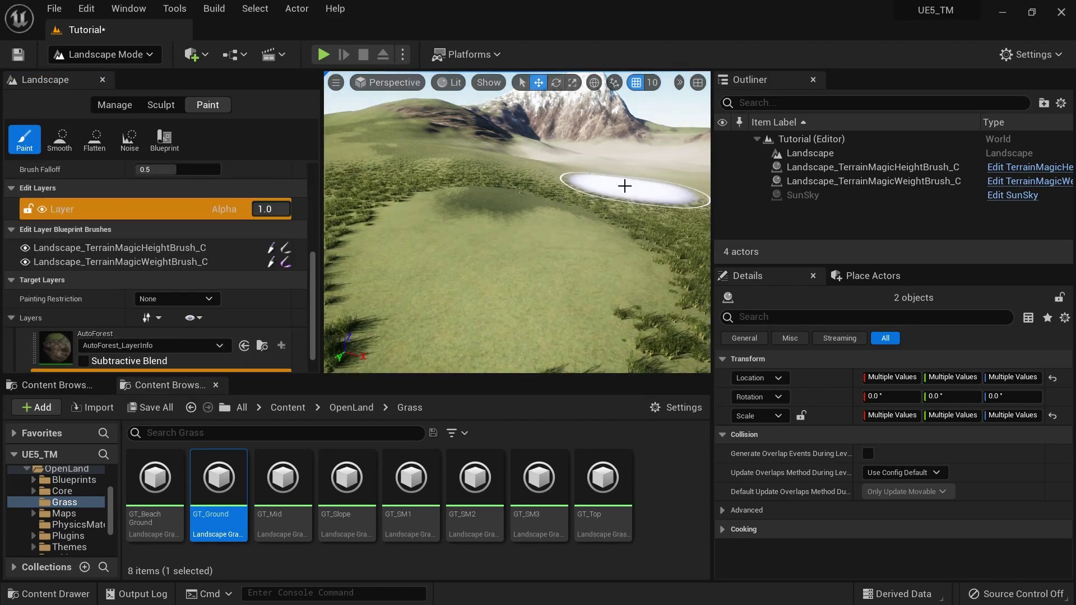
# - Enable Subtractive Blend on the RemoveGrass layer and clear the strokes painted on it
pyautogui.scroll(-4, 117, 328)
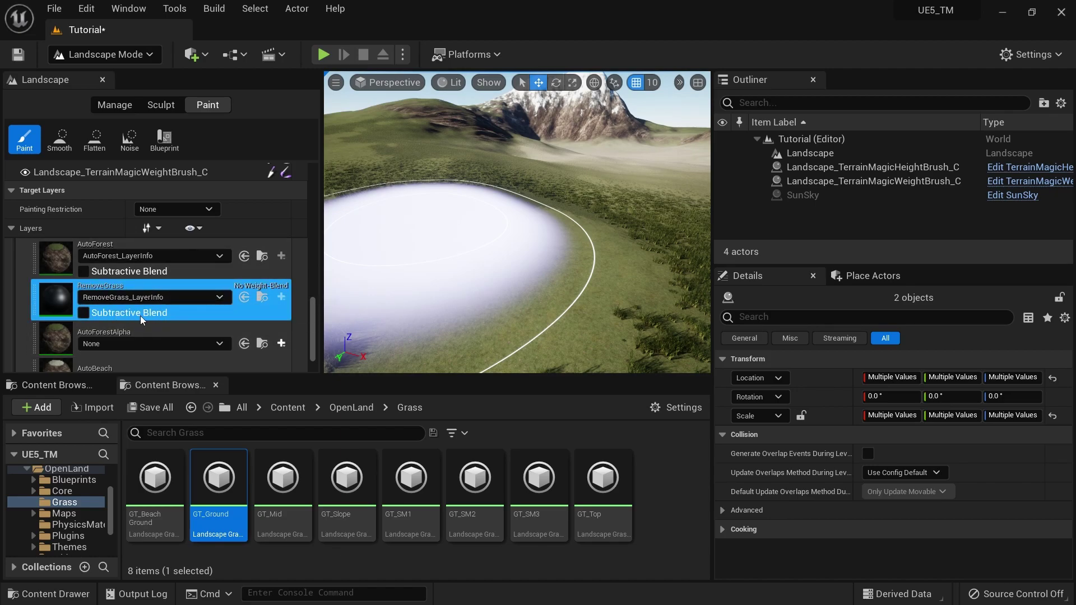
pyautogui.click(166, 301)
pyautogui.click(178, 306)
pyautogui.rightClick(178, 306)
pyautogui.click(224, 376)
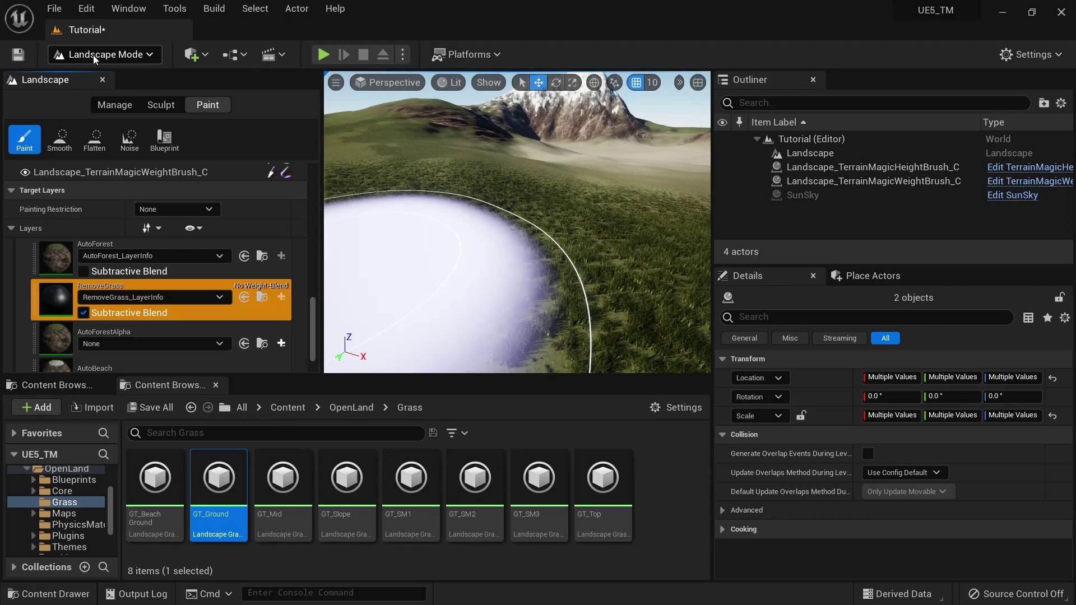
# - Return to selection mode and add RemoveGrass as an additional paint layer on the TerrainMagic weight brush
pyautogui.click(93, 55)
pyautogui.click(105, 75)
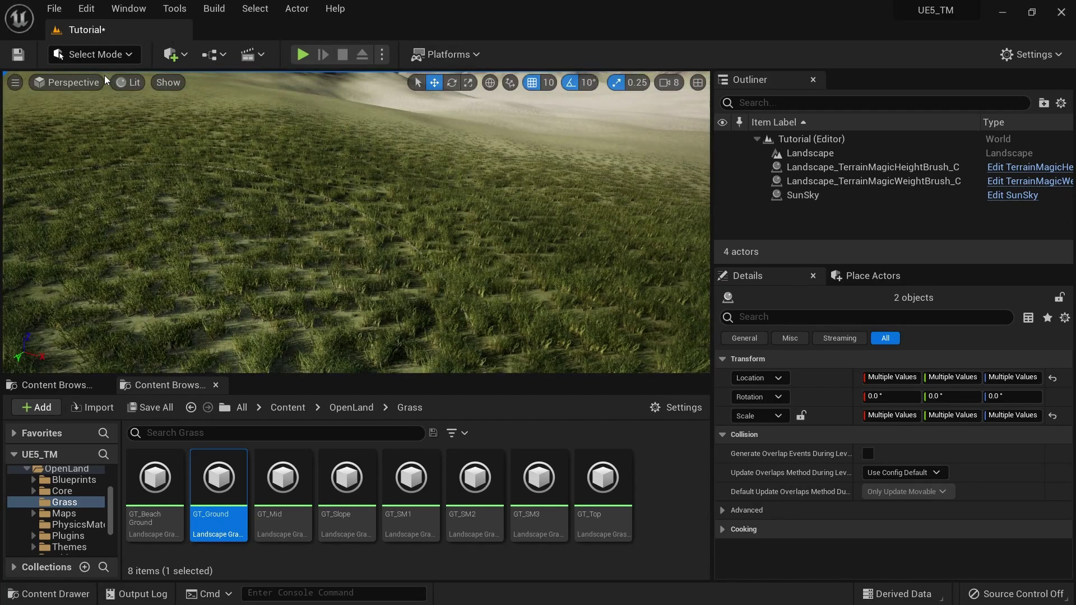
pyautogui.moveTo(359, 224); pyautogui.dragTo(338, 195, button='right')
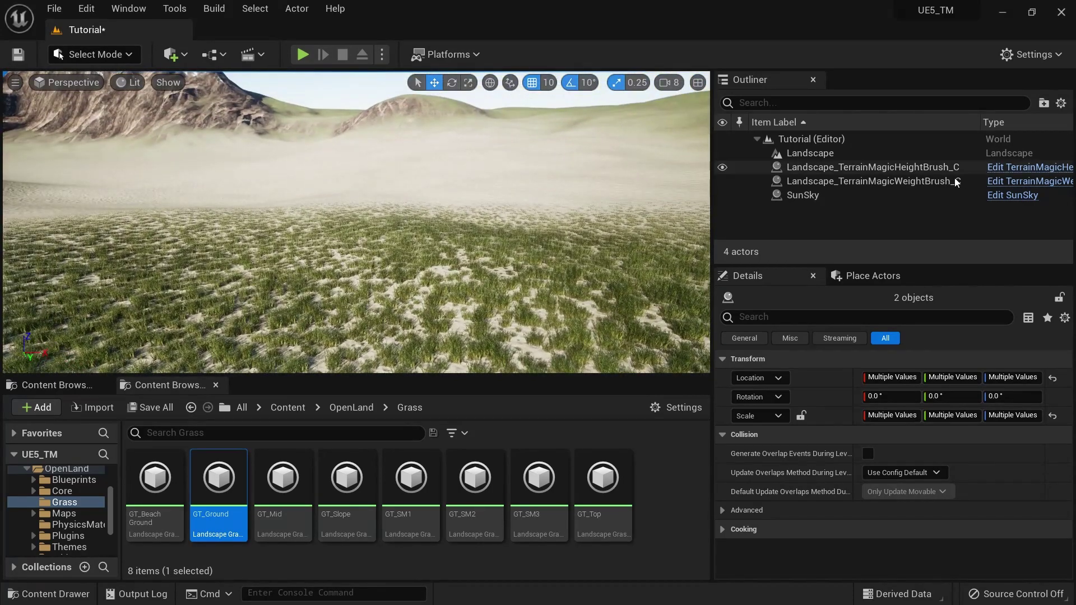
pyautogui.click(923, 182)
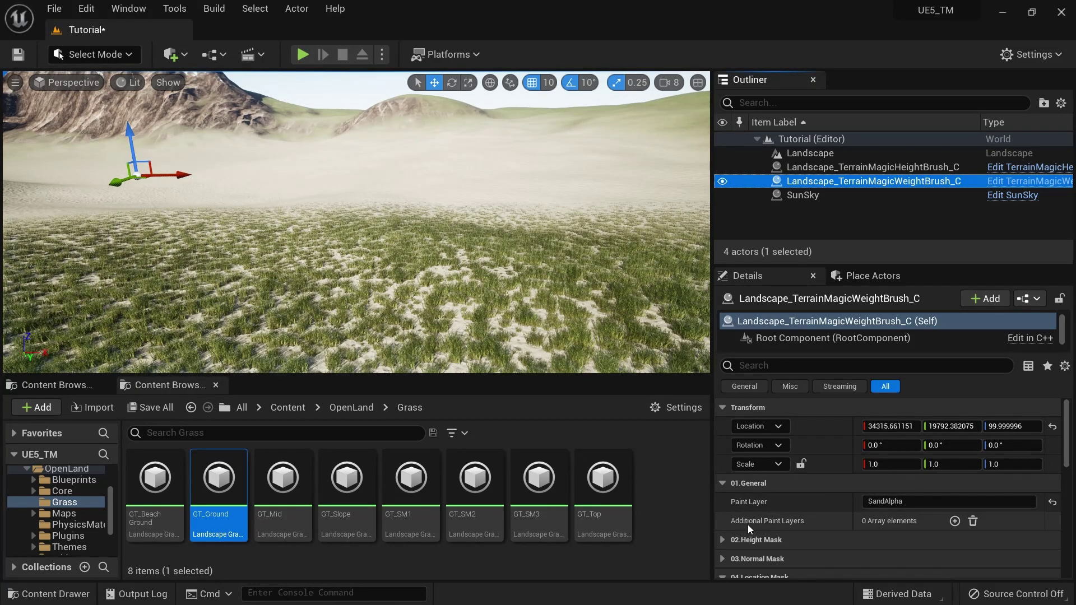
pyautogui.click(956, 521)
pyautogui.click(911, 540)
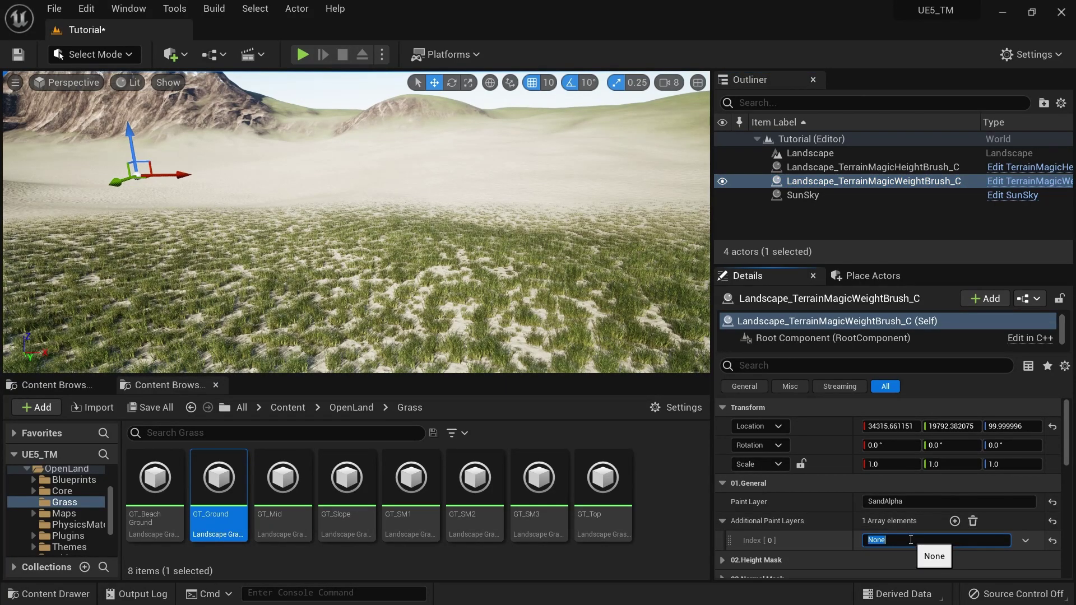
pyautogui.write('RemoveGrass')
pyautogui.press('Return')
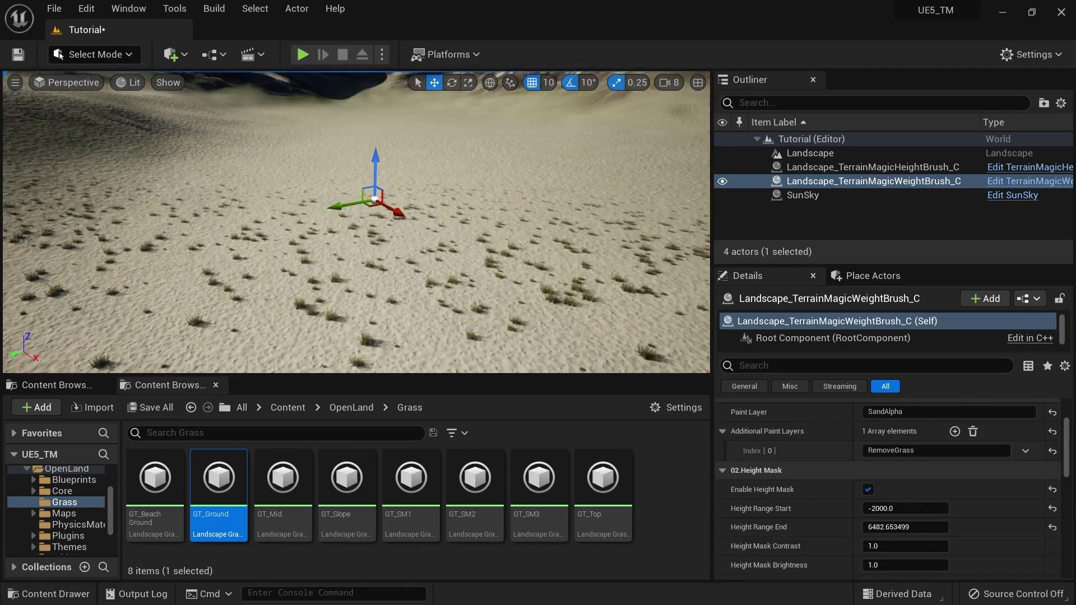
# - Set the weight brush's Location Mask Brightness to 5.0 to thin out the grass on the sand
pyautogui.press('w')
pyautogui.moveTo(356, 222); pyautogui.dragTo(303, 210, button='right')
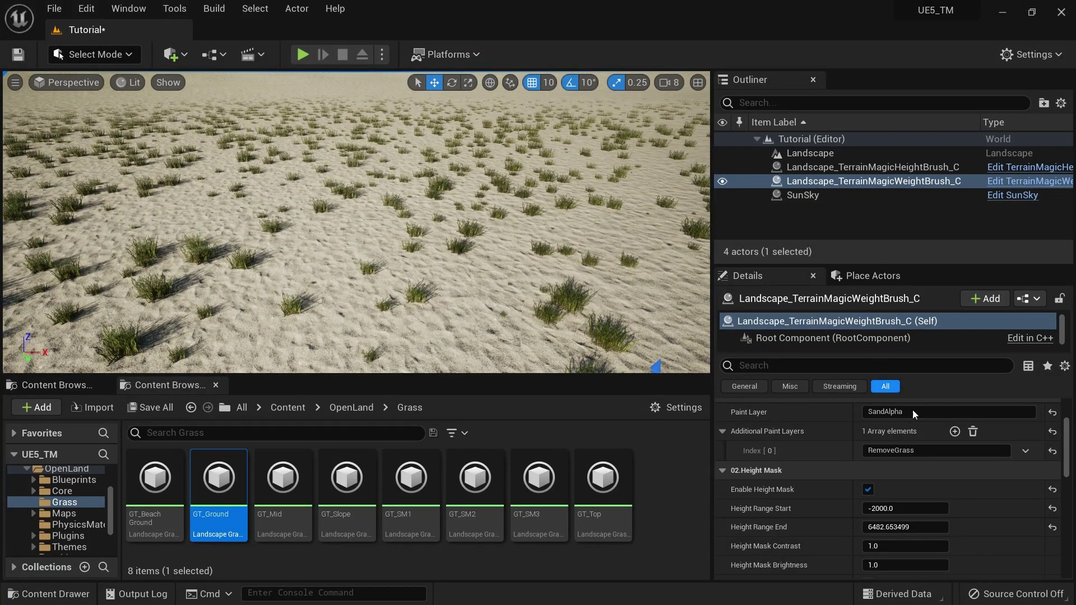
pyautogui.scroll(-10, 963, 527)
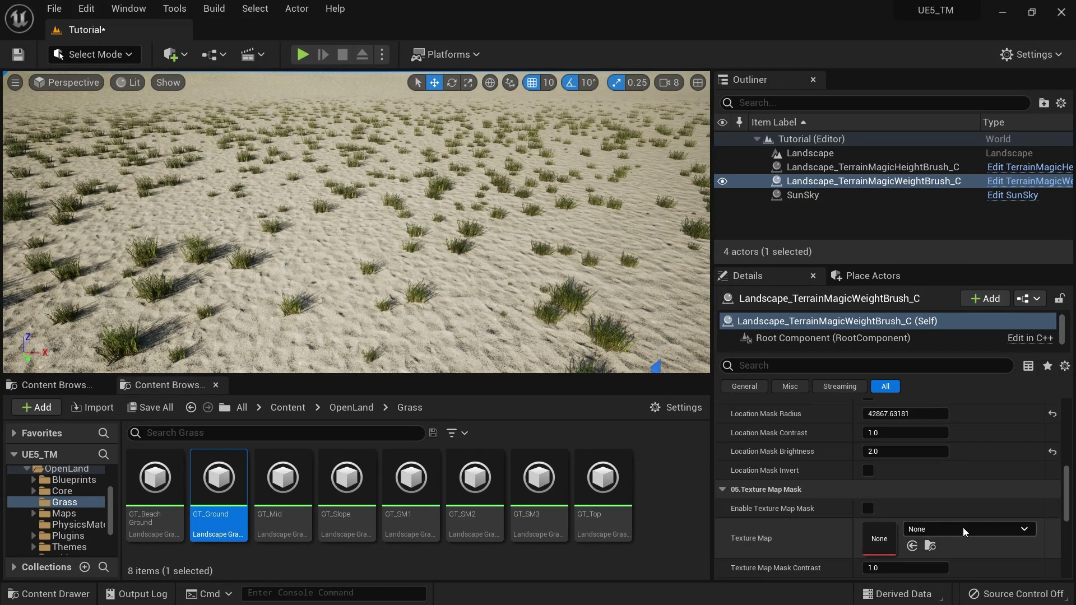
pyautogui.scroll(2, 963, 527)
pyautogui.click(894, 496)
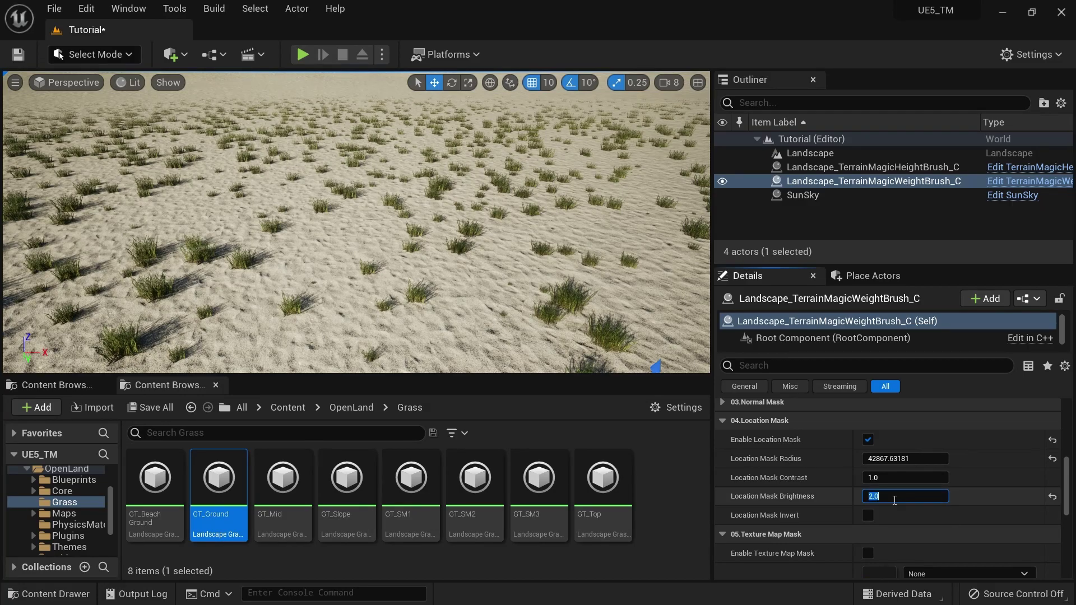
pyautogui.write('0')
pyautogui.click(505, 287)
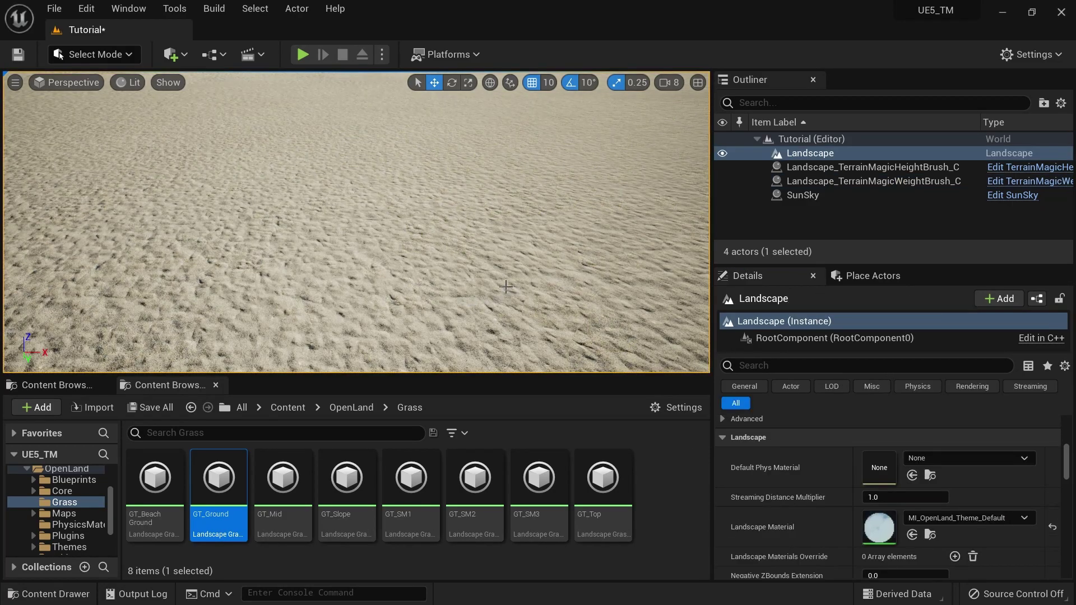
# - Set the Location Mask Brightness of the TerrainMagic weight brush to 2.5
pyautogui.doubleClick(897, 181)
pyautogui.click(890, 496)
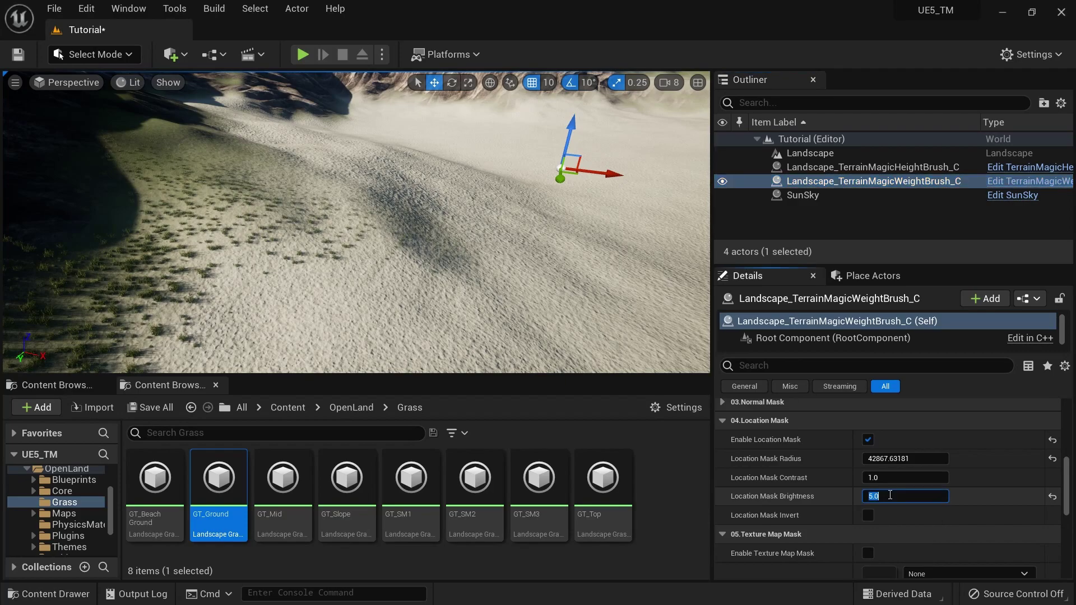
pyautogui.write('8')
# - Examine the transition between the bare sand and the surrounding grass around the weight brush area
pyautogui.rightClick(588, 235)
pyautogui.moveTo(589, 235)
pyautogui.mouseDown(button='right')
pyautogui.moveTo(628, 235)
pyautogui.moveTo(591, 258)
pyautogui.moveTo(616, 281)
pyautogui.moveTo(667, 236)
pyautogui.moveTo(588, 234)
pyautogui.moveTo(589, 219)
pyautogui.mouseUp(button='right')
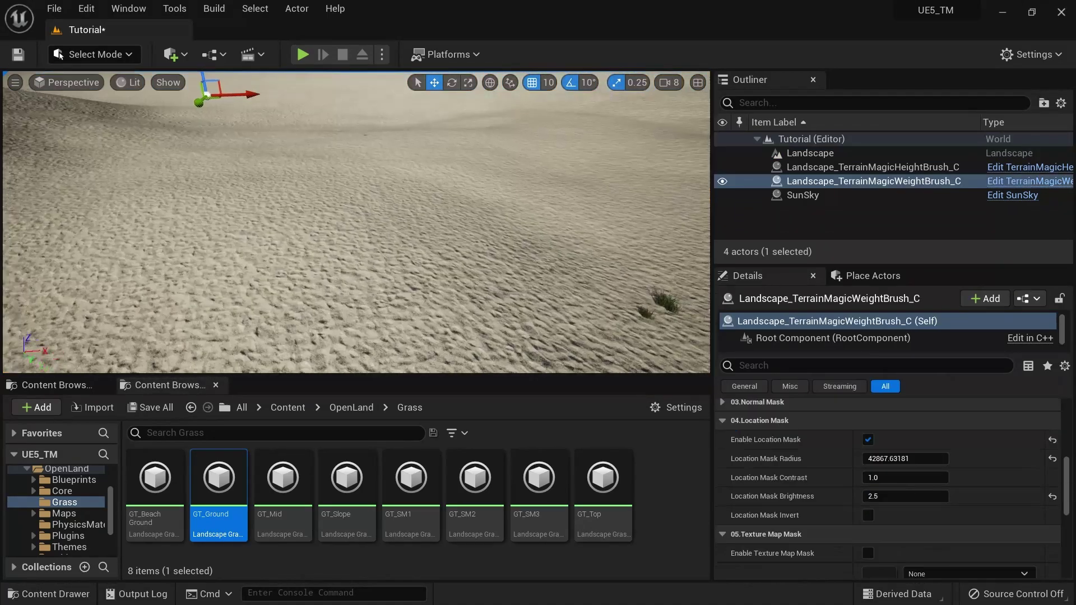
pyautogui.moveTo(392, 235); pyautogui.dragTo(426, 225, button='right')
pyautogui.moveTo(588, 234); pyautogui.dragTo(588, 234, button='right')
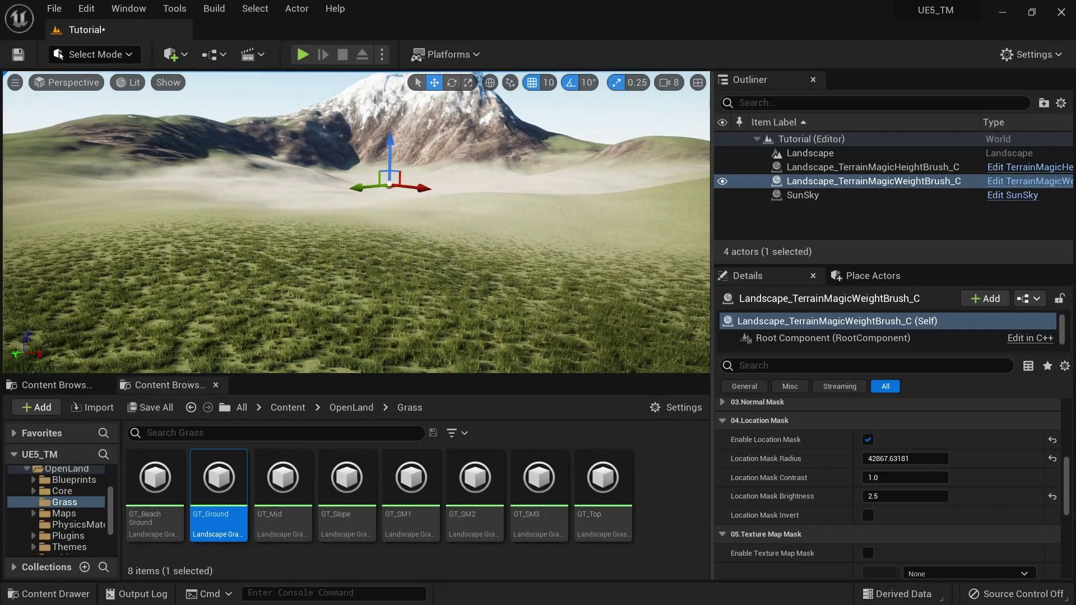
pyautogui.moveTo(589, 234); pyautogui.dragTo(589, 234, button='right')
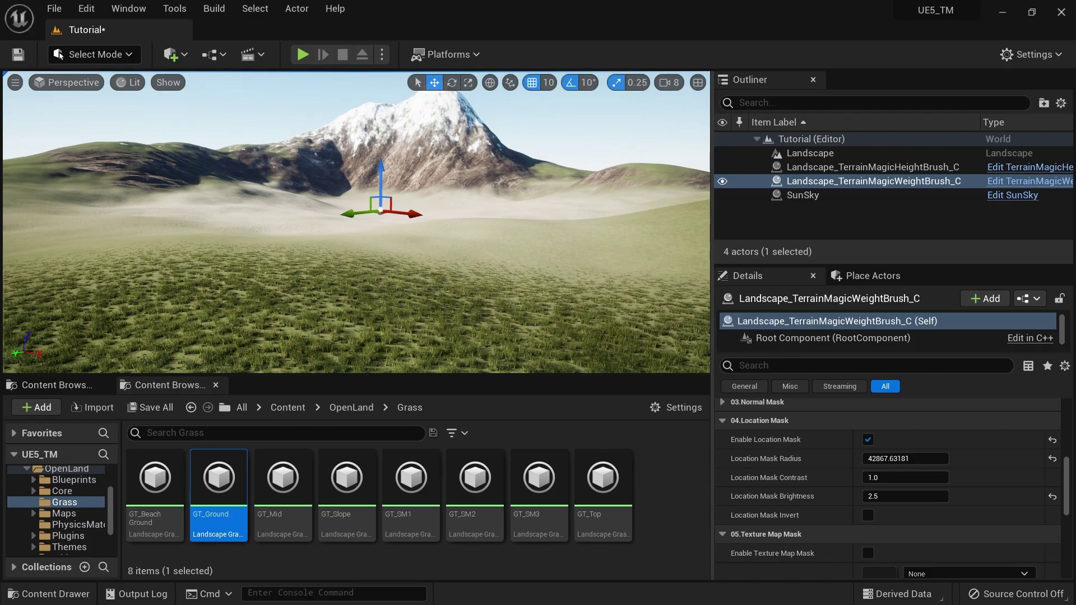
pyautogui.press('w')
pyautogui.moveTo(589, 234); pyautogui.dragTo(588, 235, button='right')
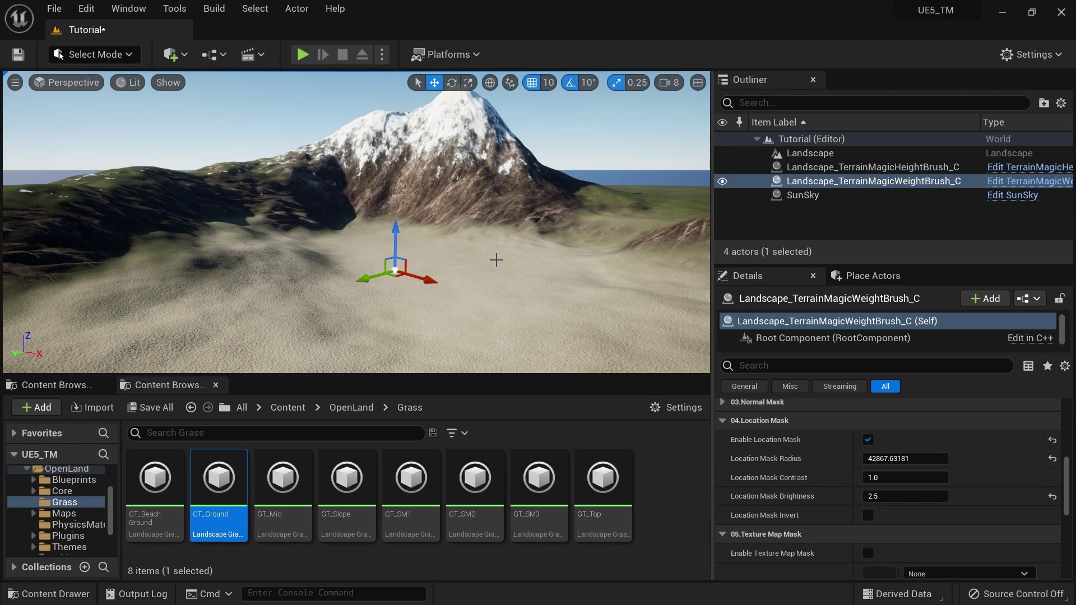
# - Run OpenLand_Megascan_Texture_Selector_Widget from the OpenLand Widgets folder as an editor utility widget
pyautogui.click(359, 411)
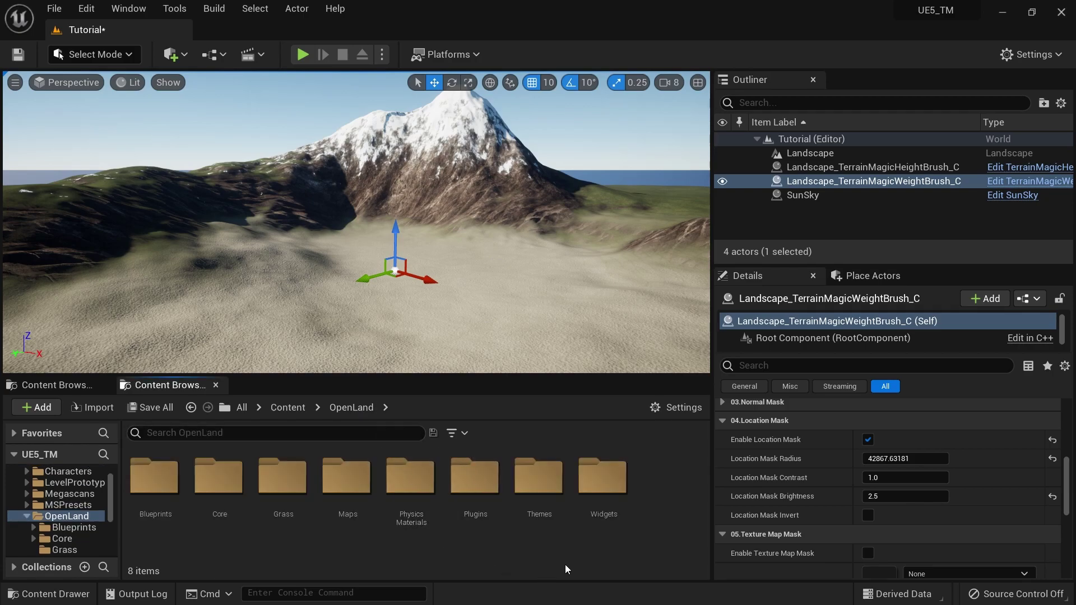
pyautogui.doubleClick(602, 478)
pyautogui.click(218, 499)
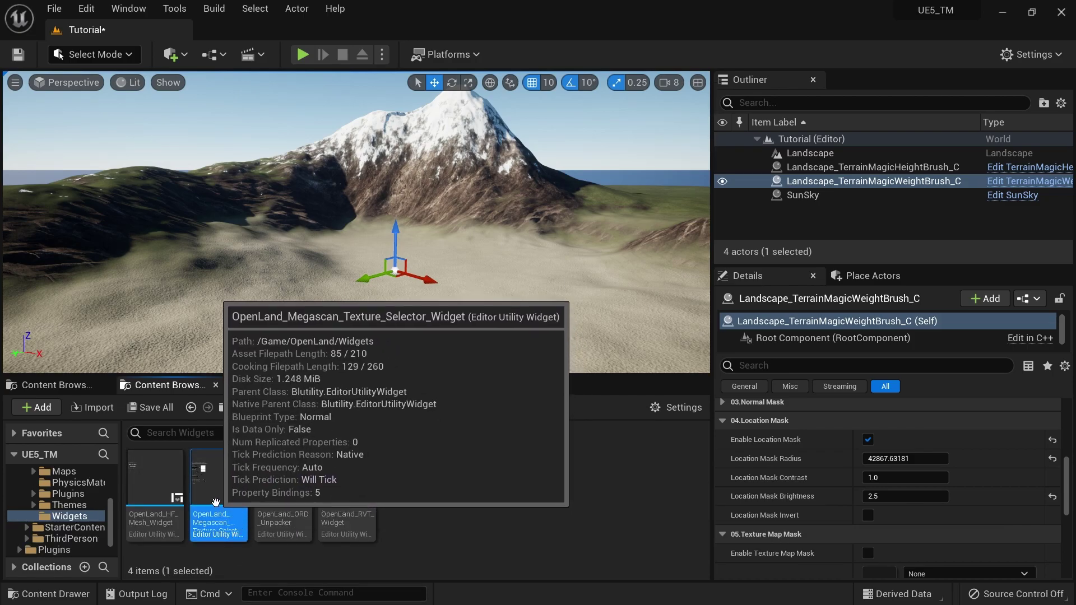
pyautogui.rightClick(218, 499)
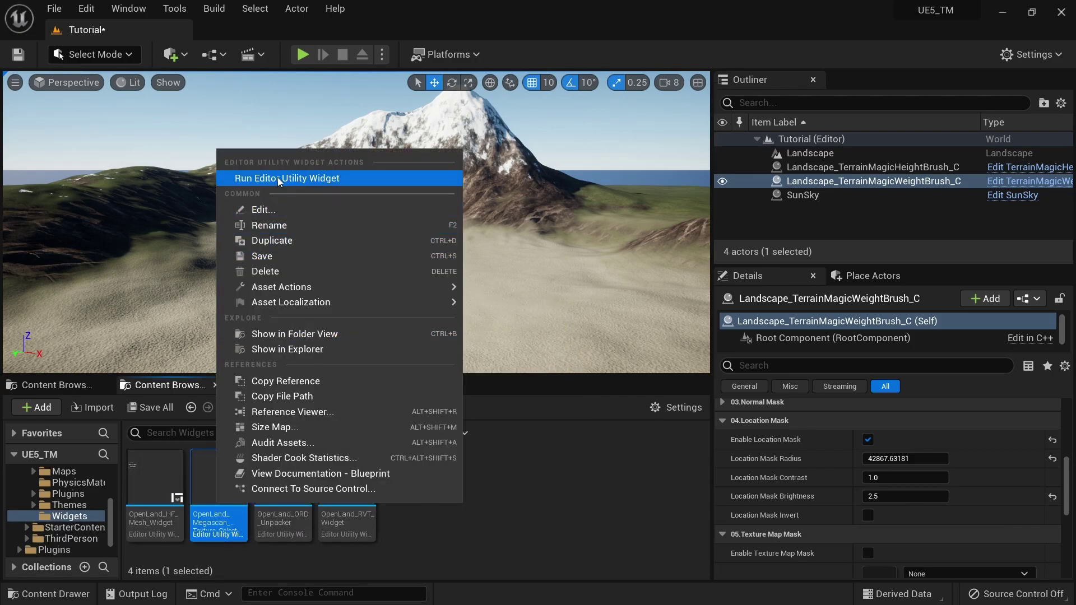
pyautogui.click(288, 179)
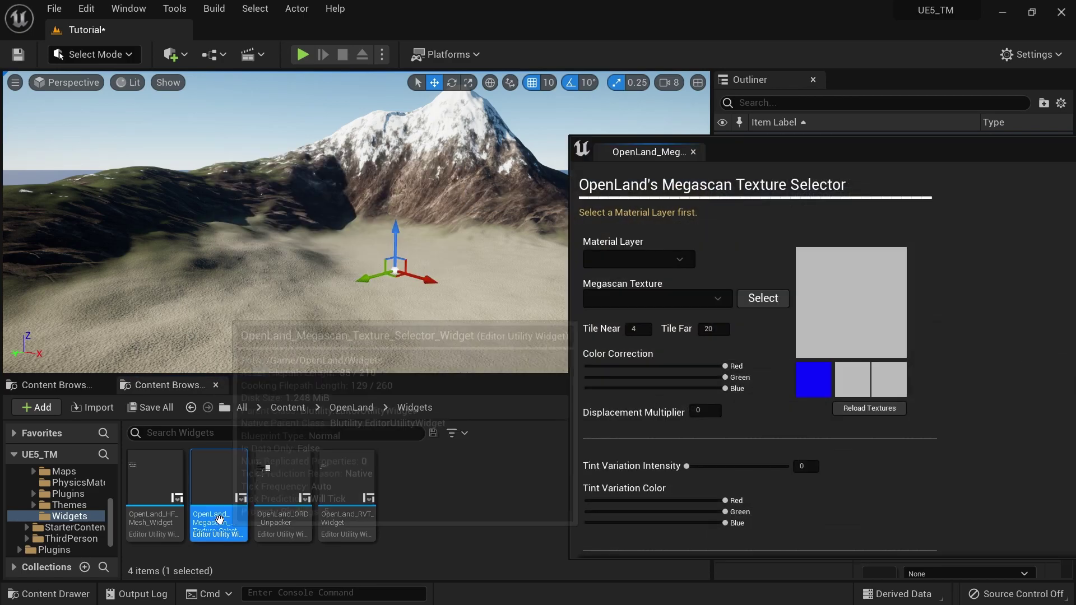
pyautogui.moveTo(824, 150); pyautogui.dragTo(542, 442)
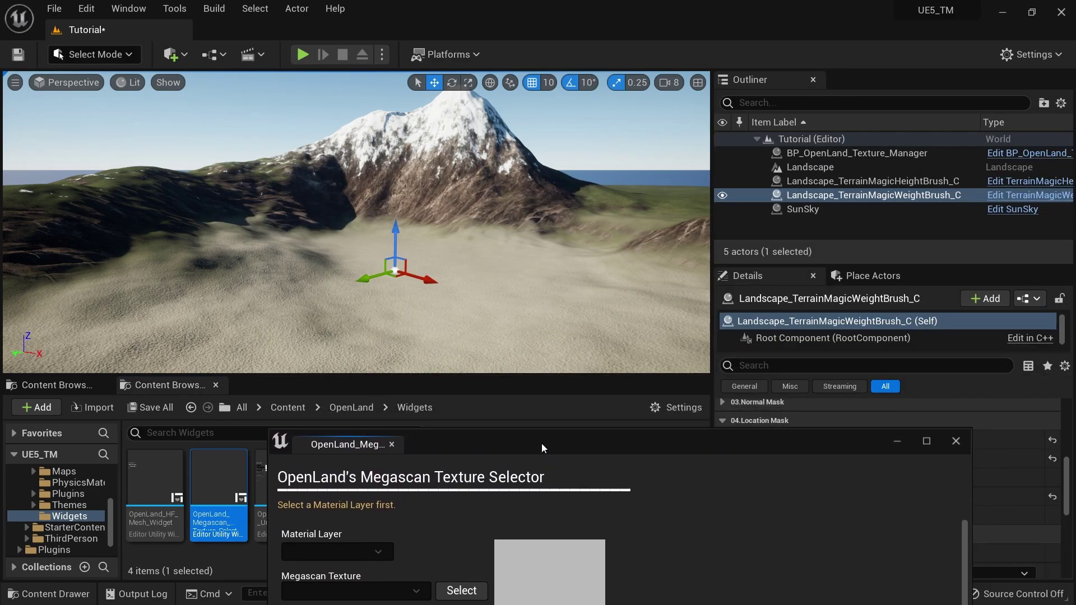
# - Enable Use Dynamic Material Instance on the Landscape actor
pyautogui.click(810, 167)
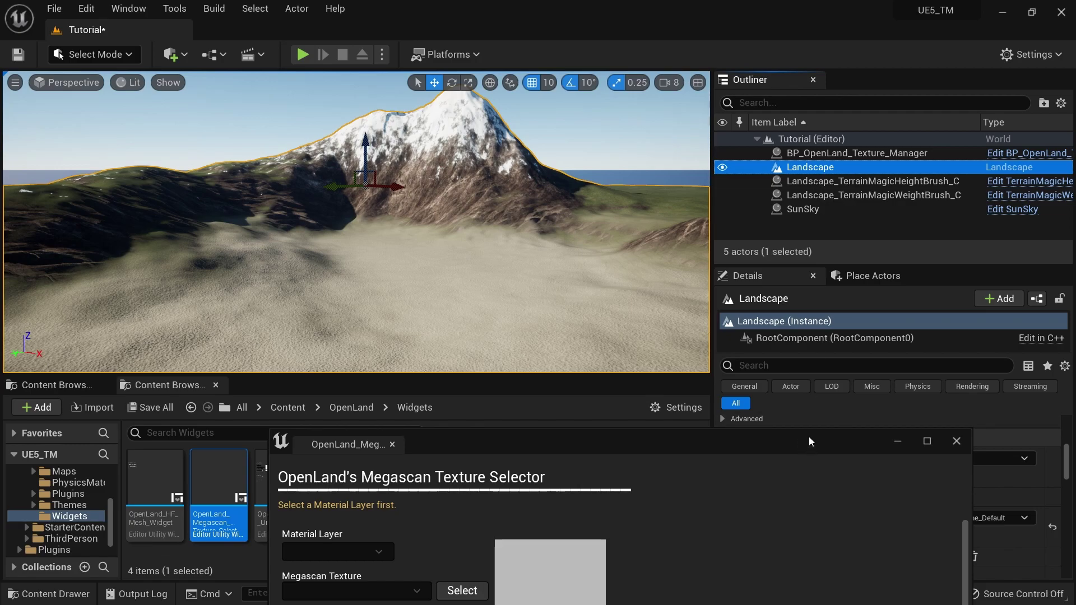
pyautogui.moveTo(809, 436); pyautogui.dragTo(754, 576)
pyautogui.click(763, 366)
pyautogui.write('use dy')
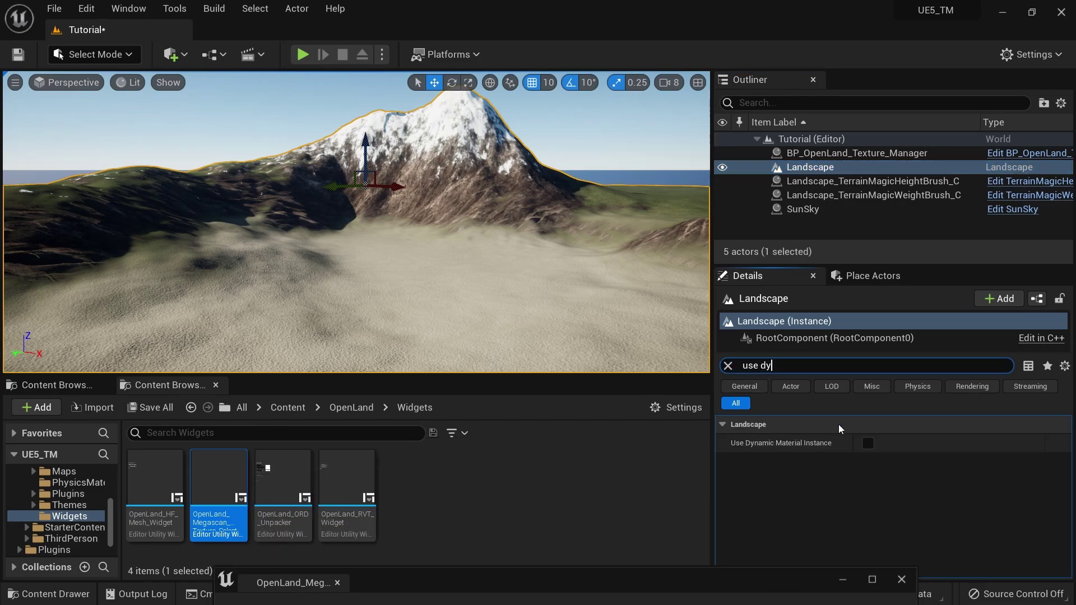
pyautogui.click(867, 447)
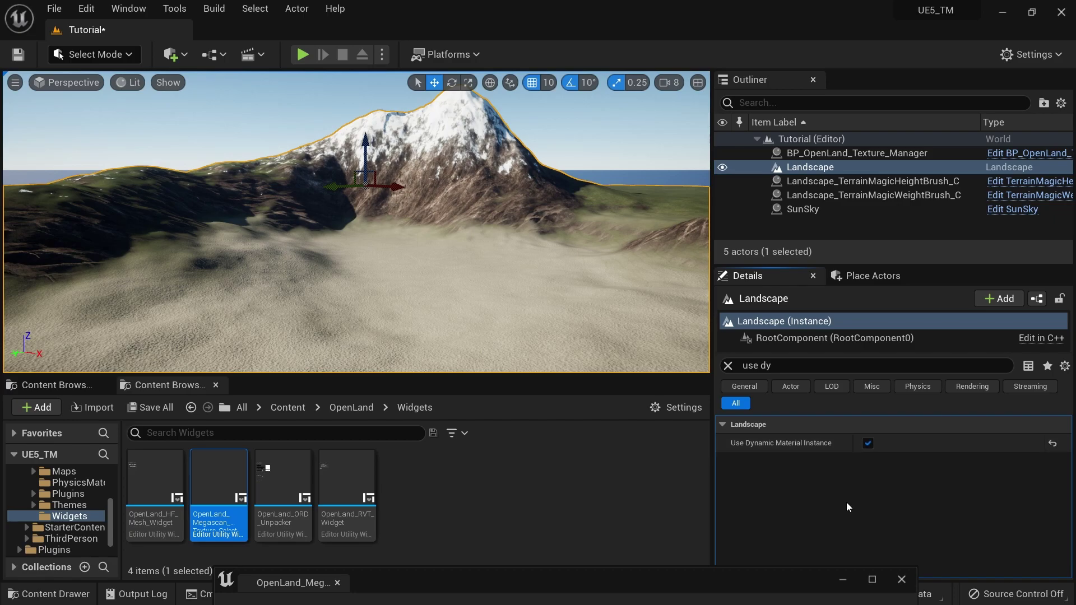
# - Assign the Baseball_Dirt_Field_vidpehm Megascan texture to the Sand material layer in the texture selector
pyautogui.moveTo(410, 585); pyautogui.dragTo(449, 212)
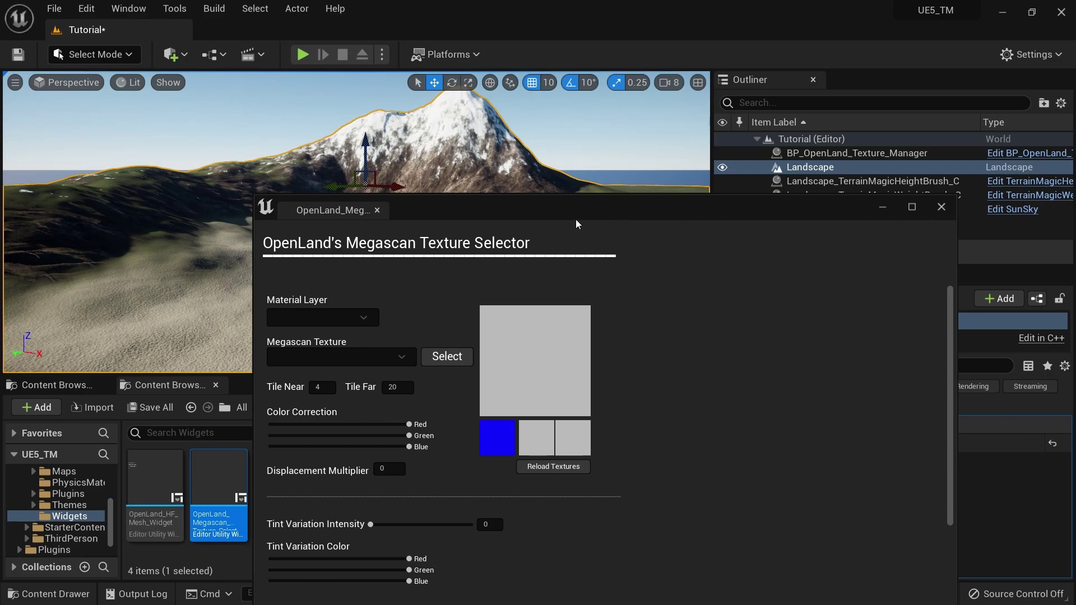
pyautogui.moveTo(553, 214); pyautogui.dragTo(759, 186)
pyautogui.click(513, 288)
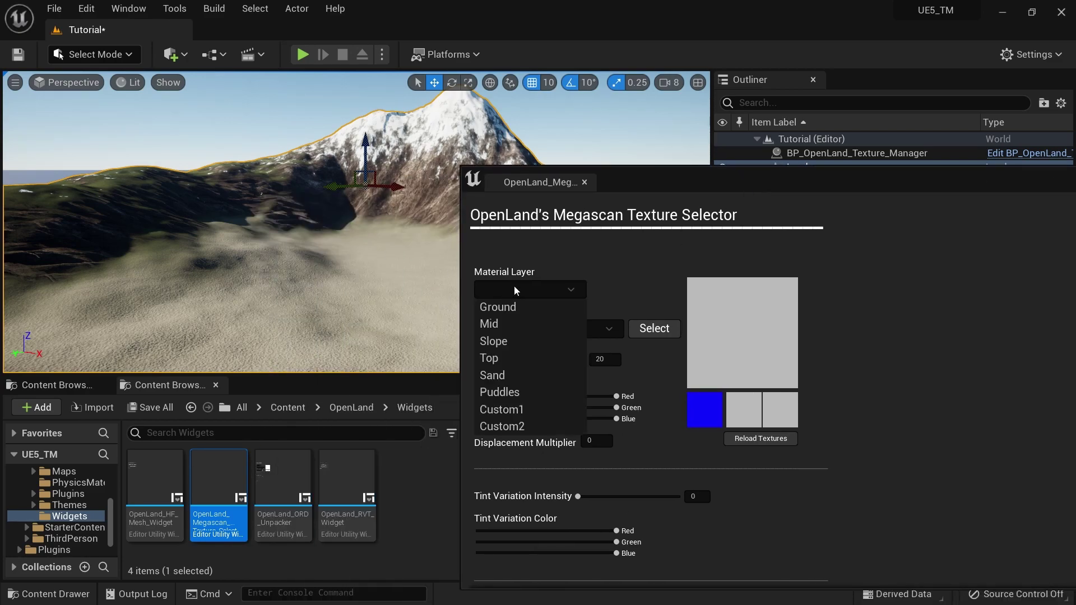
pyautogui.click(505, 374)
pyautogui.click(546, 328)
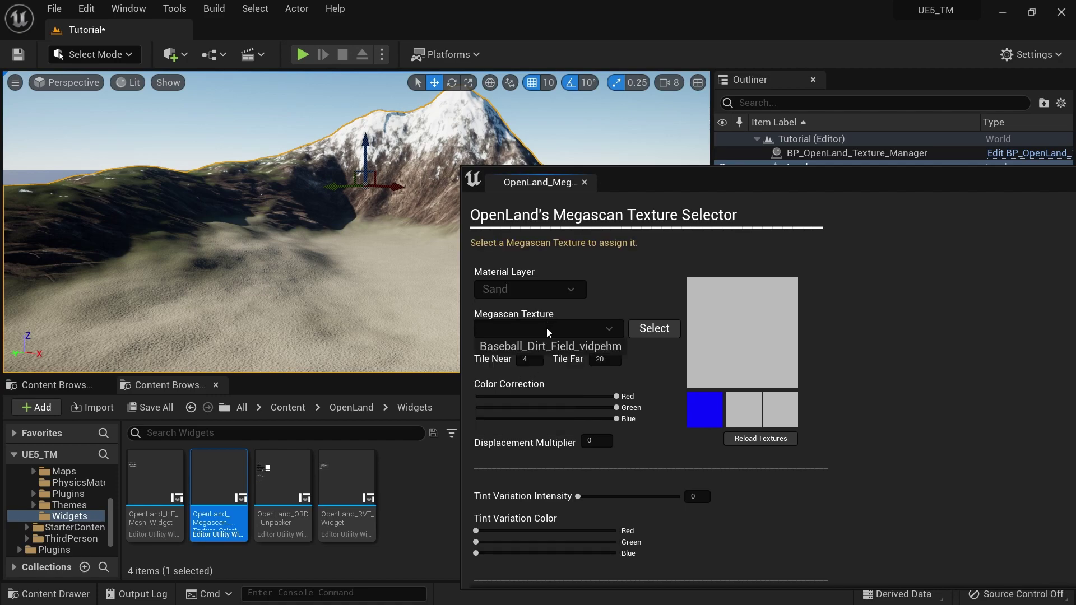
pyautogui.click(541, 348)
pyautogui.click(655, 328)
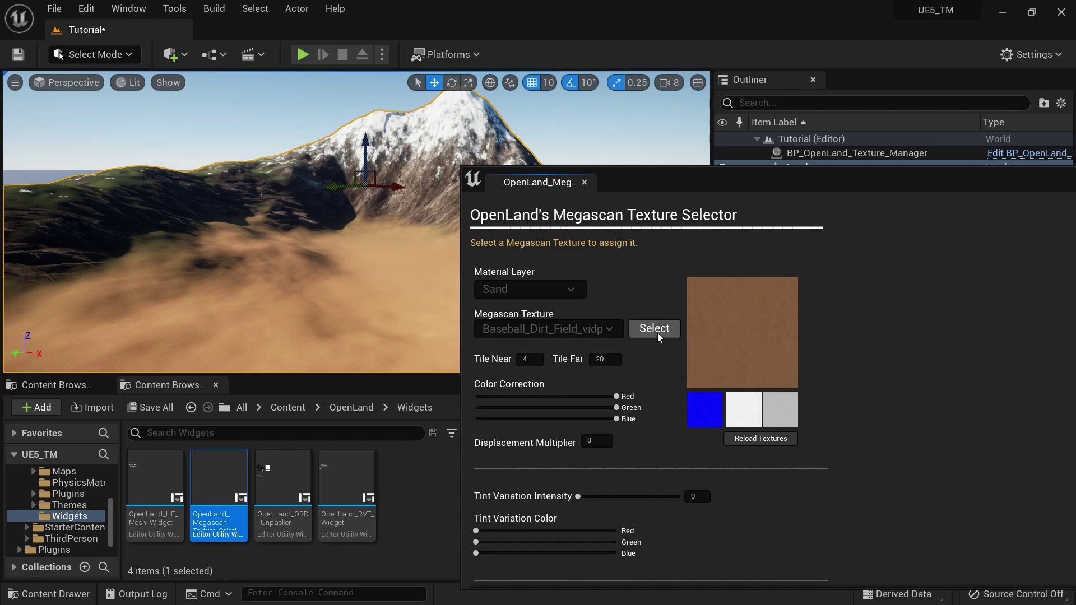
# - Examine the new dirt texture on the sand area up close at the foot of the mountain
pyautogui.moveTo(402, 297); pyautogui.dragTo(379, 287, button='right')
pyautogui.press('w')
pyautogui.press('s')
pyautogui.press('w')
pyautogui.press('w')
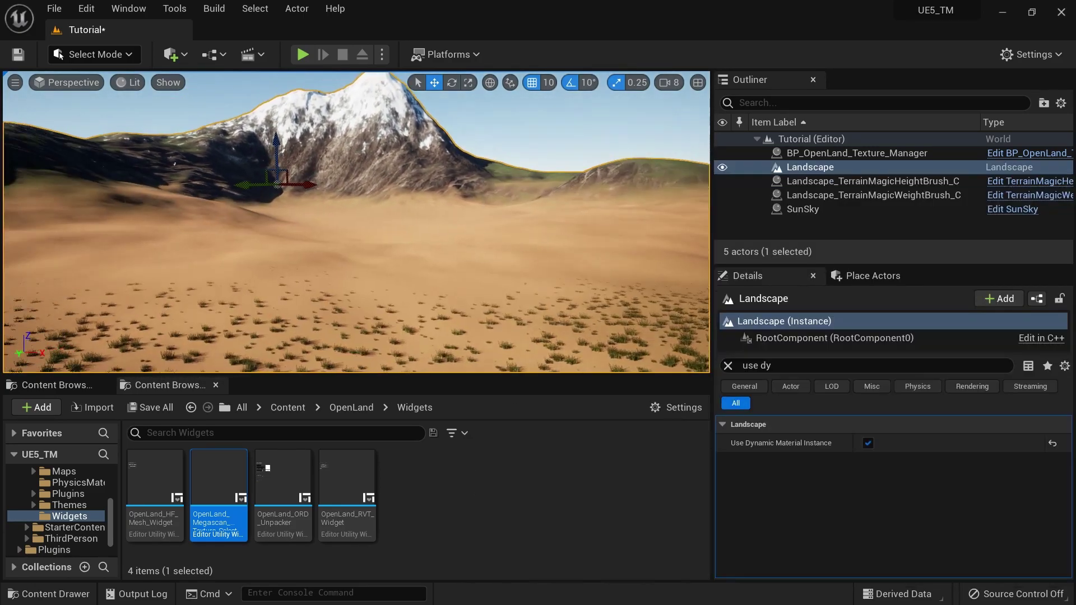
# - Examine the sand and grass transition at ground level and the whole landscape from a distance
pyautogui.press('w')
pyautogui.moveTo(358, 235); pyautogui.dragTo(330, 258, button='right')
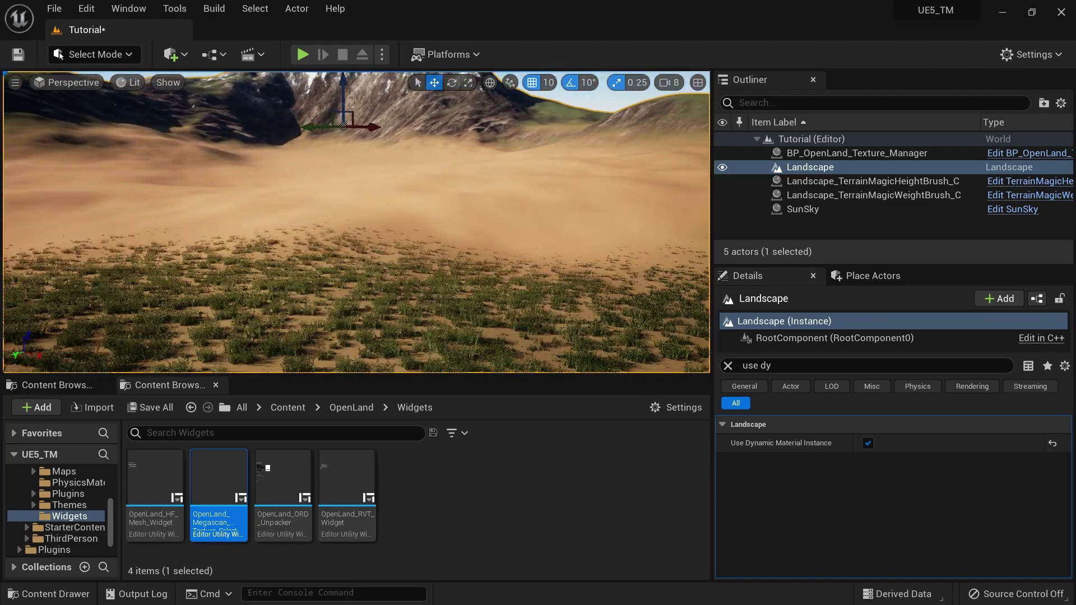
pyautogui.moveTo(359, 224); pyautogui.dragTo(373, 224, button='right')
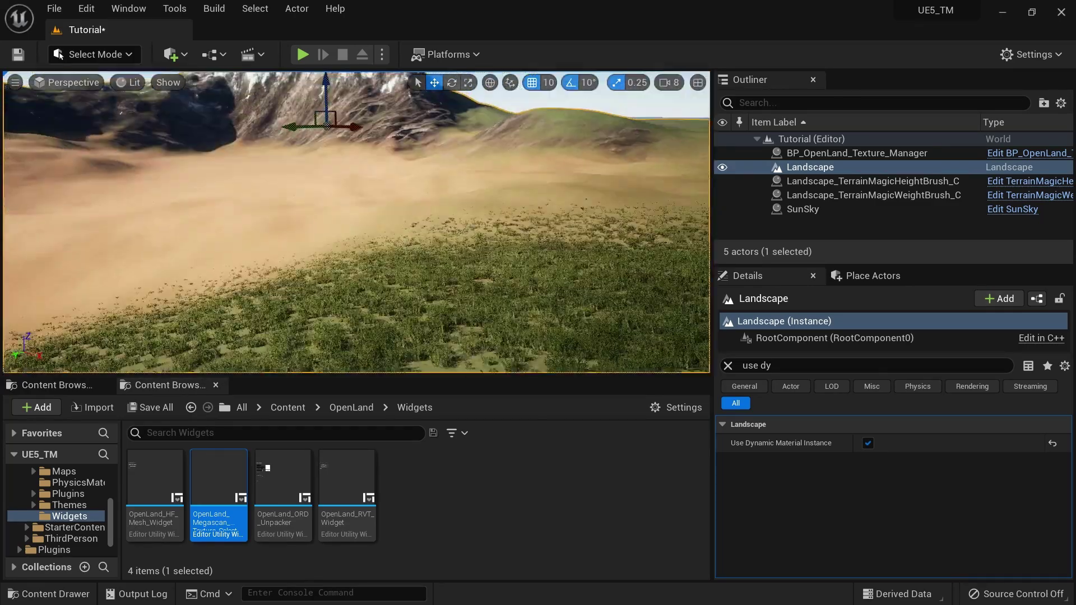
pyautogui.press('w')
pyautogui.moveTo(359, 224); pyautogui.dragTo(380, 198, button='right')
pyautogui.press('w')
pyautogui.press('s')
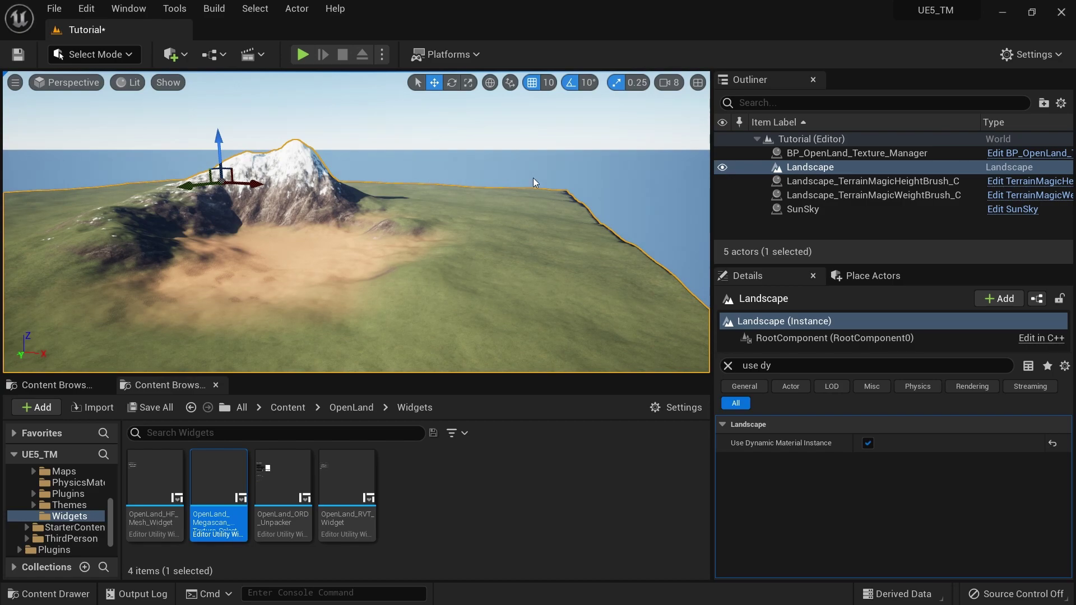
# - Replace the TerrainMagic height brush's custom height map with T_TM_height2 from the Terrain Magic Content HeightMaps folder
pyautogui.click(920, 181)
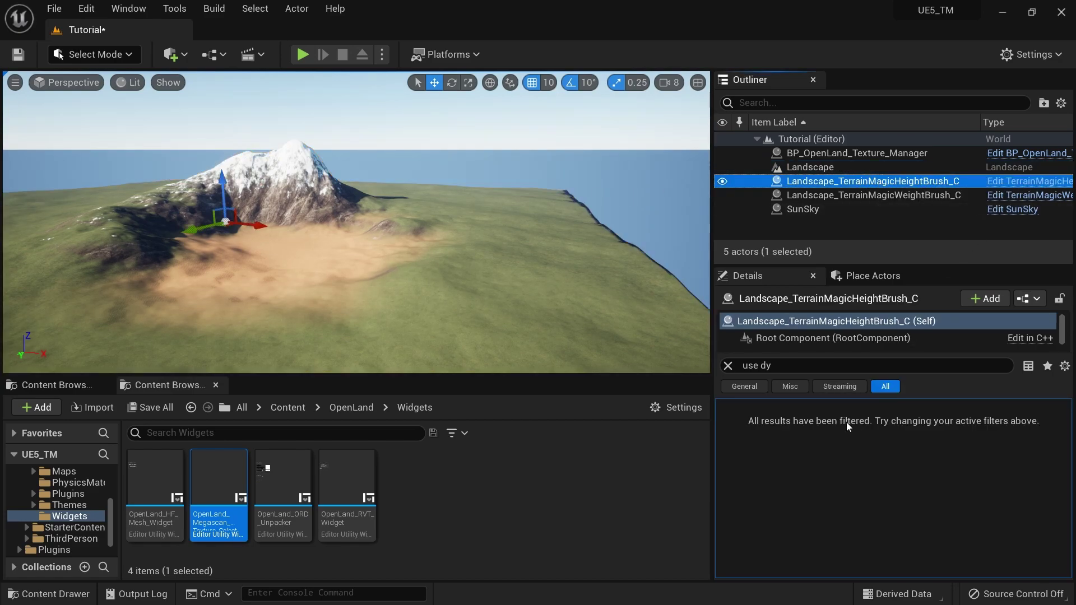
pyautogui.click(727, 367)
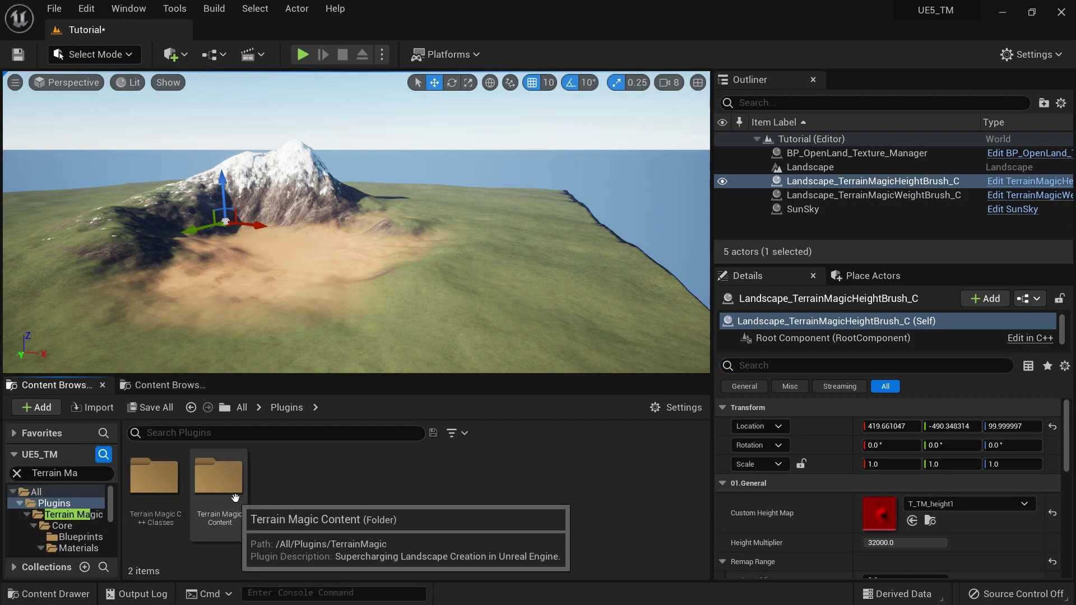
pyautogui.doubleClick(218, 480)
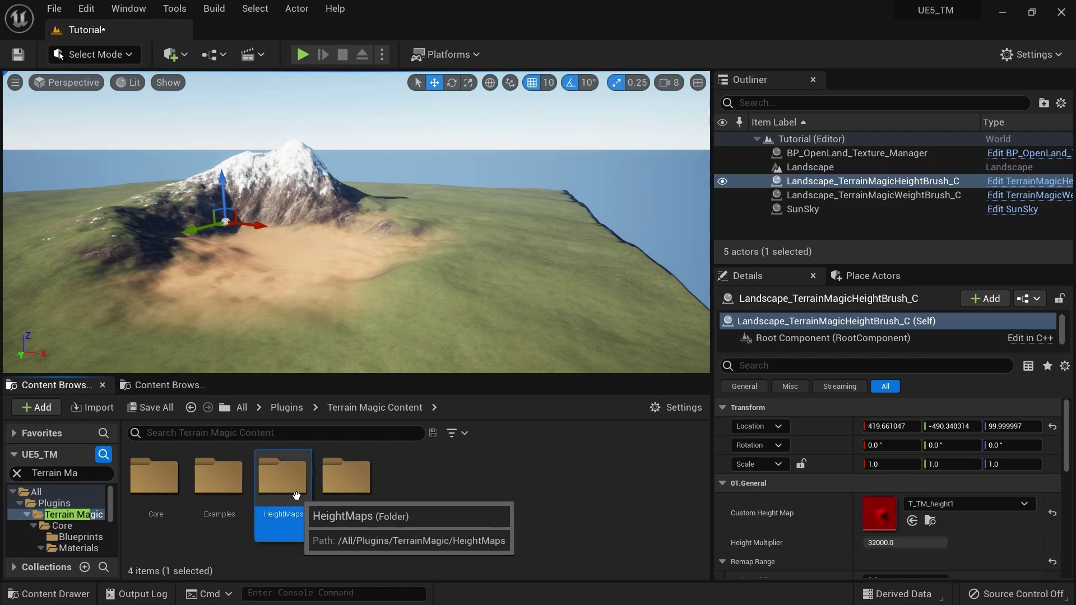
pyautogui.doubleClick(283, 479)
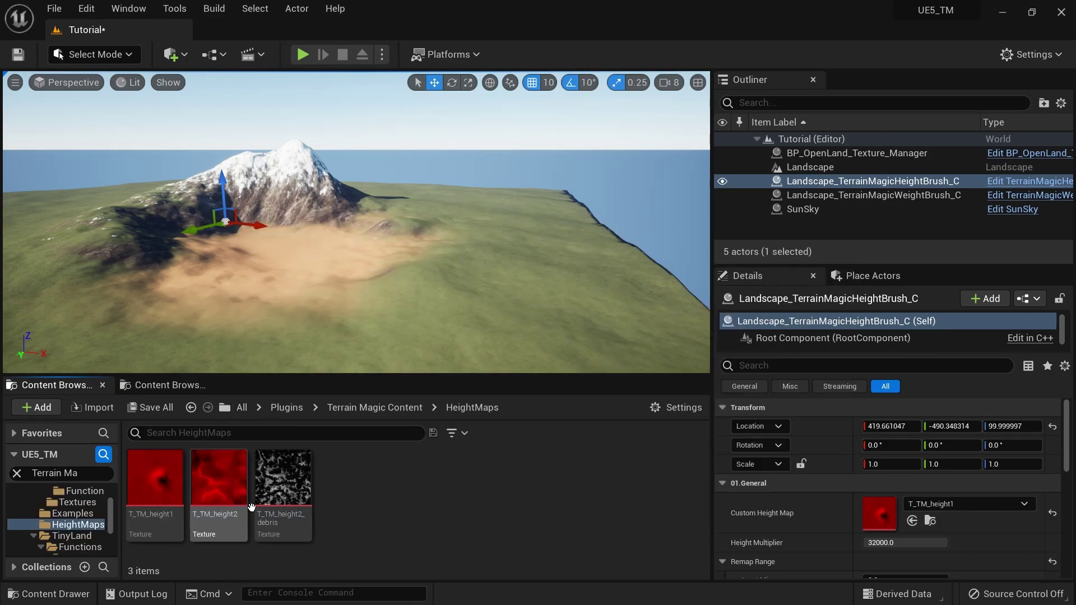
pyautogui.moveTo(222, 504); pyautogui.dragTo(872, 510)
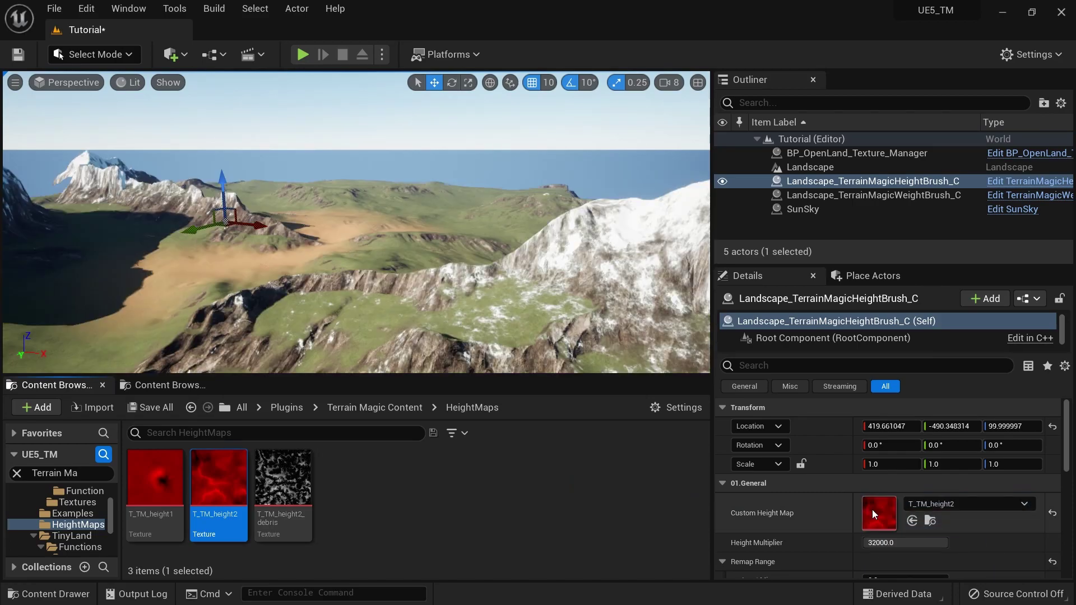
pyautogui.moveTo(426, 225)
pyautogui.mouseDown(button='right')
pyautogui.moveTo(370, 238)
pyautogui.moveTo(196, 238)
pyautogui.moveTo(370, 252)
pyautogui.mouseUp(button='right')
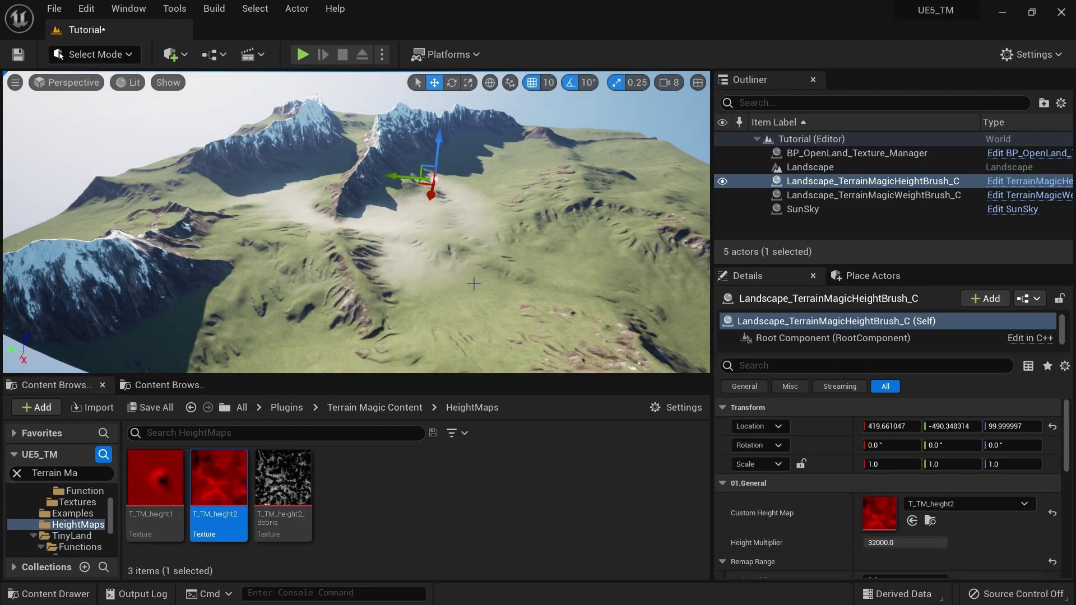
# - Delete the existing Landscape_TerrainMagicWeightBrush_C actor from the level
pyautogui.click(818, 195)
pyautogui.click(815, 185)
pyautogui.click(816, 195)
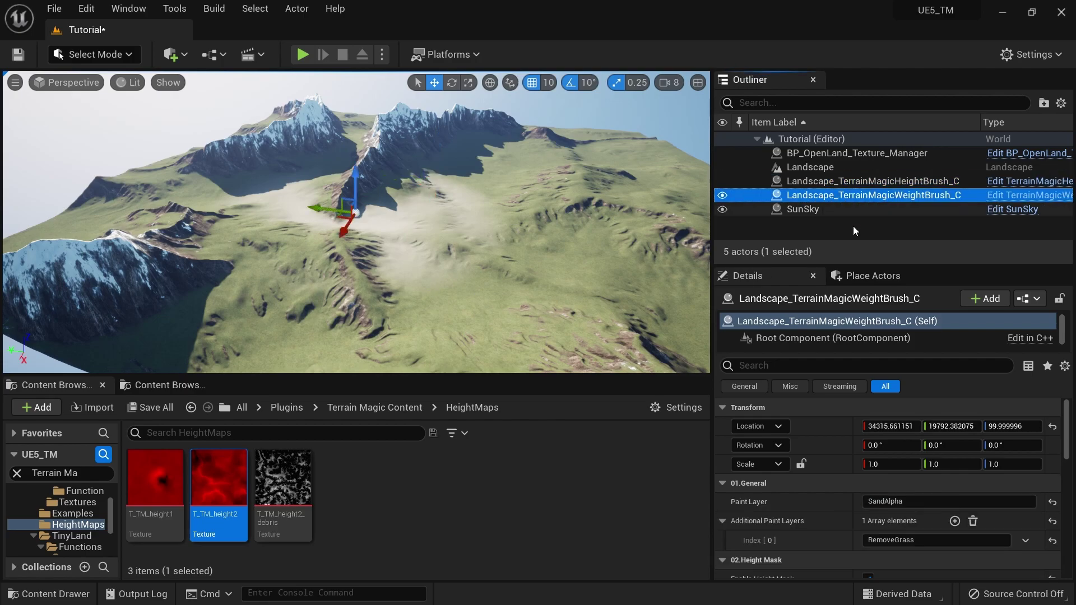
pyautogui.press('Delete')
pyautogui.click(622, 366)
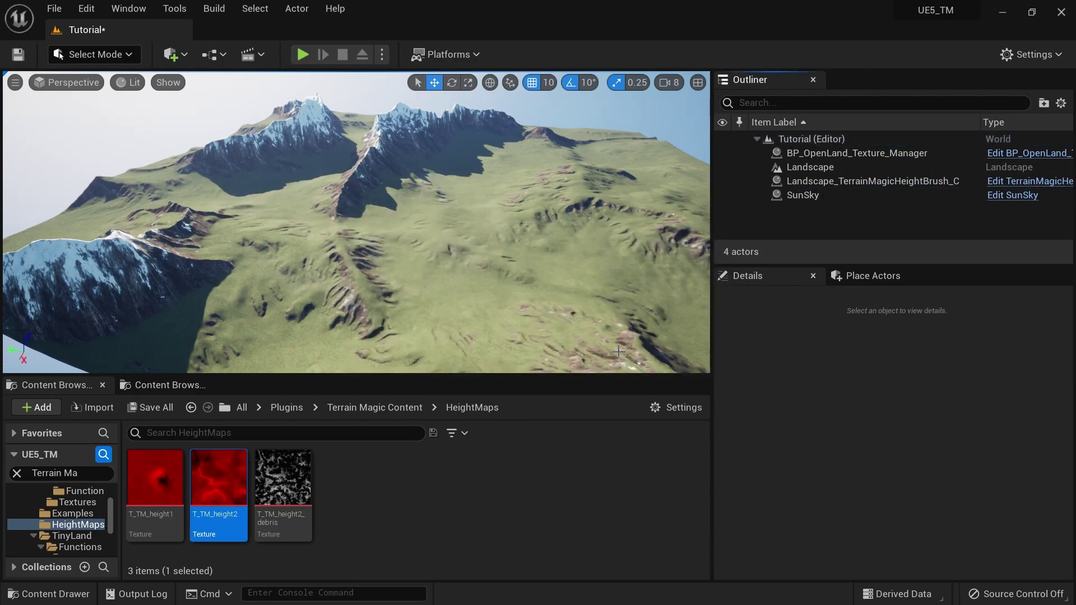
# - Add a new TerrainMagicWeightBrush to the landscape as a Blueprint sculpting brush
pyautogui.click(77, 55)
pyautogui.click(108, 94)
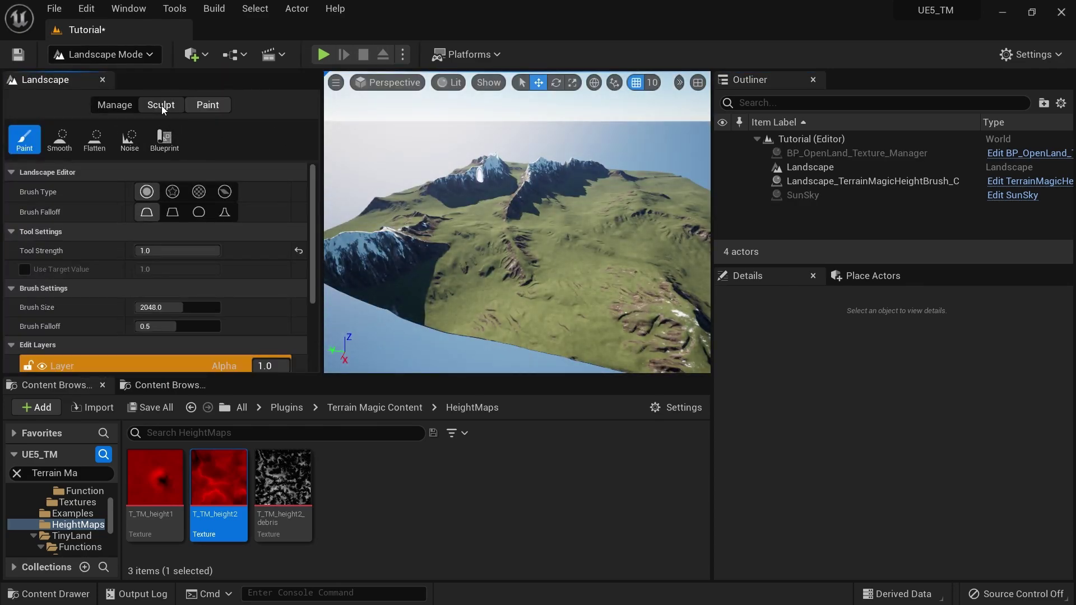
pyautogui.click(161, 105)
pyautogui.click(166, 221)
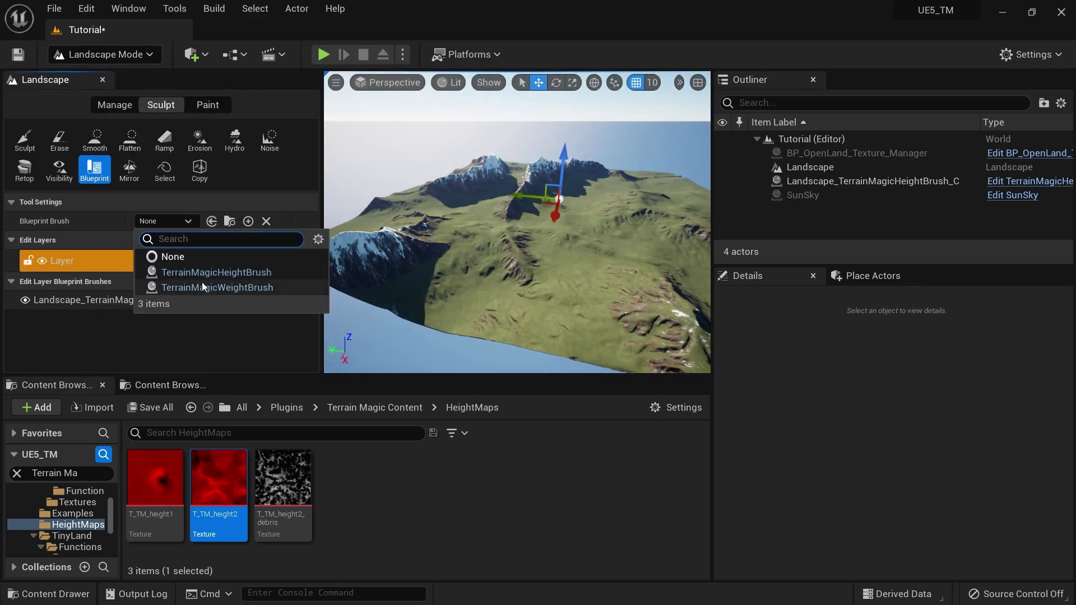
pyautogui.click(210, 286)
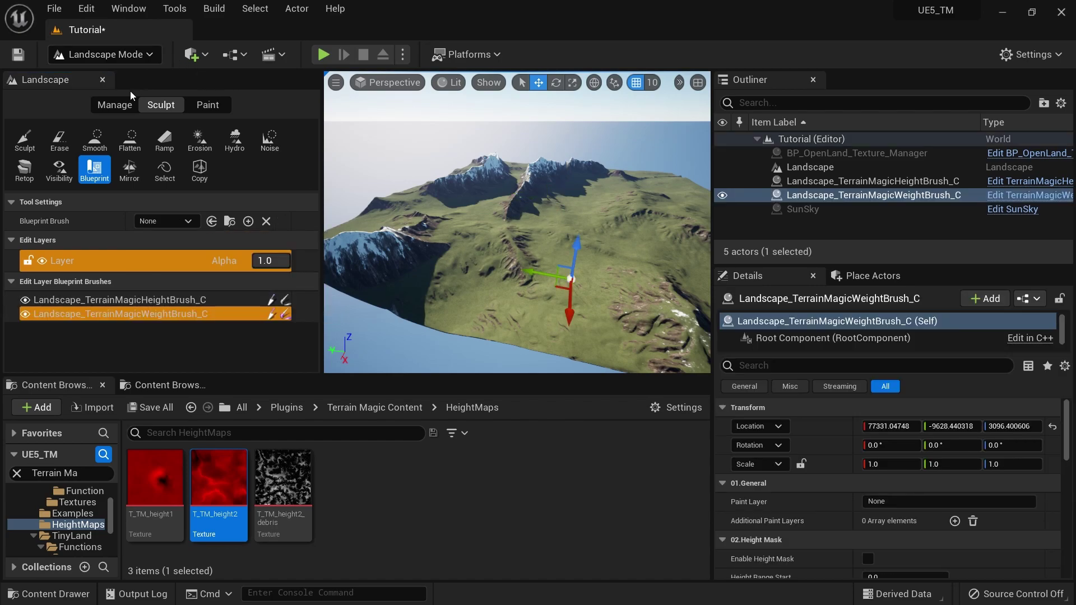
pyautogui.click(102, 80)
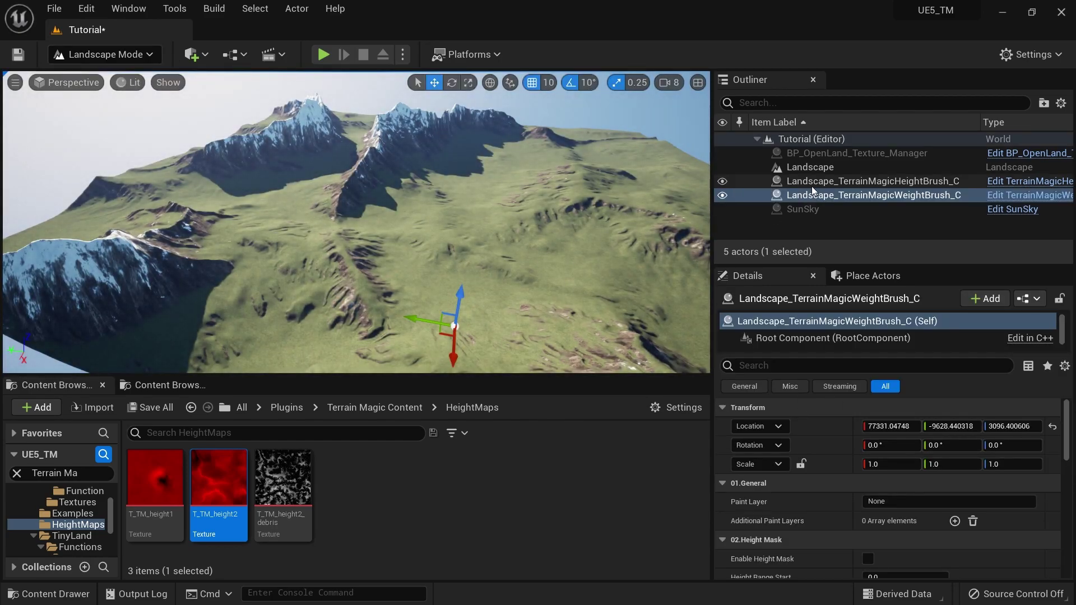
# - Set the weight brush's paint layer to SandAlpha and enable its texture map mask with the T_TM_height2_debris texture
pyautogui.click(881, 502)
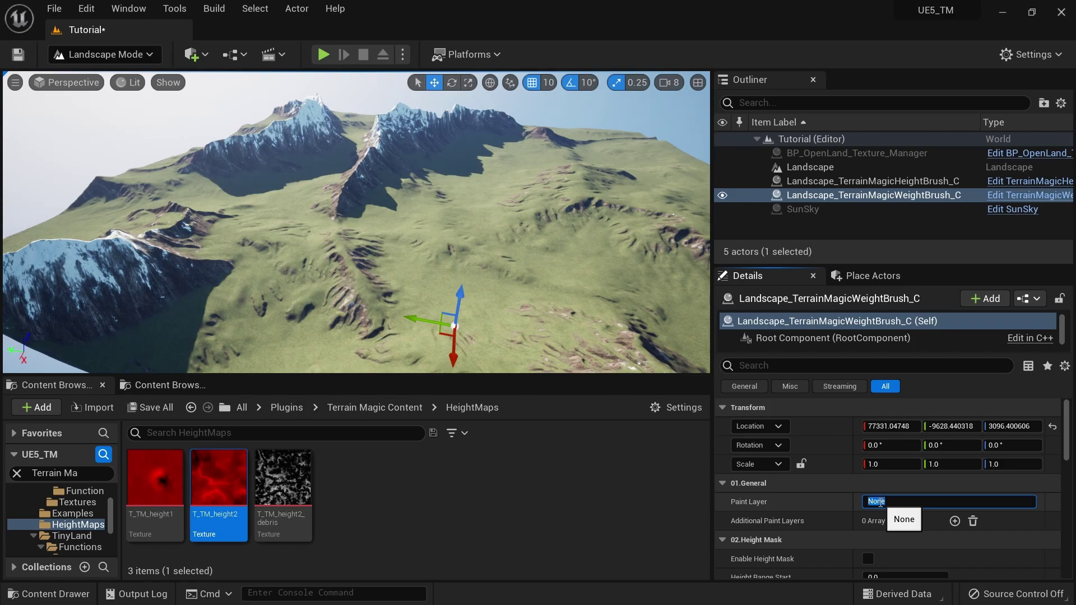
pyautogui.write('SandAlpha')
pyautogui.scroll(-10, 922, 513)
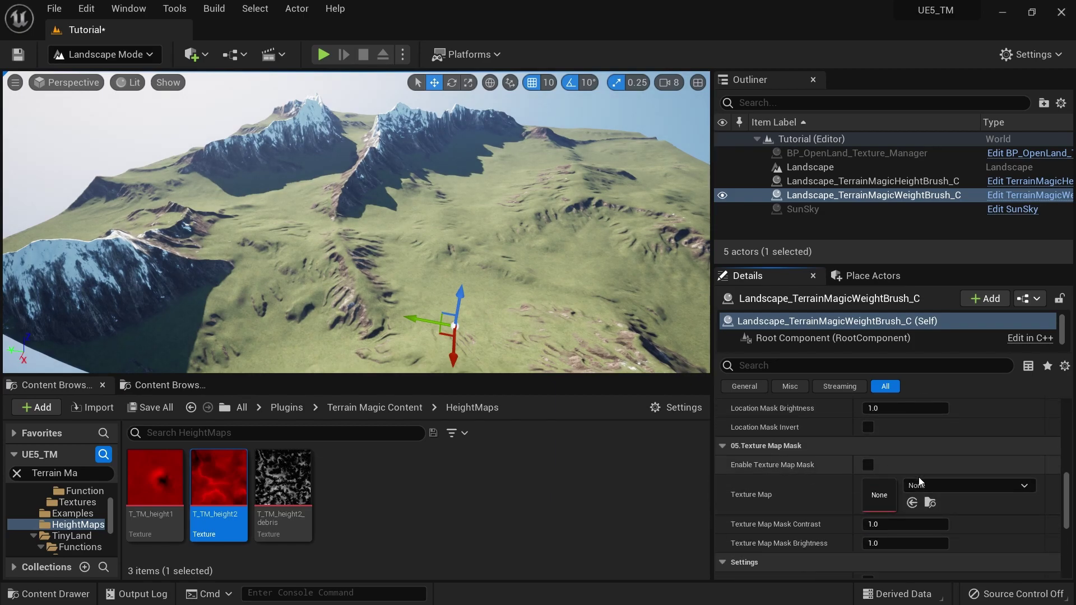
pyautogui.click(868, 465)
pyautogui.click(283, 485)
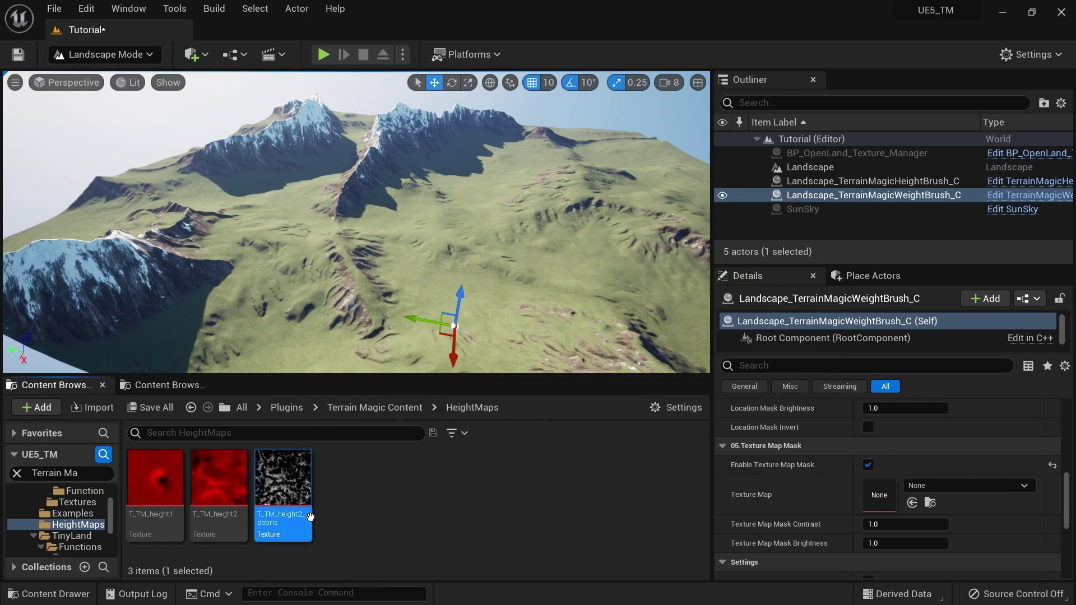
pyautogui.moveTo(283, 488); pyautogui.dragTo(869, 490)
# - Try texture map mask brightness values of 2 and 2.5 on the weight brush
pyautogui.moveTo(415, 224); pyautogui.dragTo(401, 283, button='right')
pyautogui.press('s')
pyautogui.press('w')
pyautogui.moveTo(314, 250); pyautogui.dragTo(308, 258, button='right')
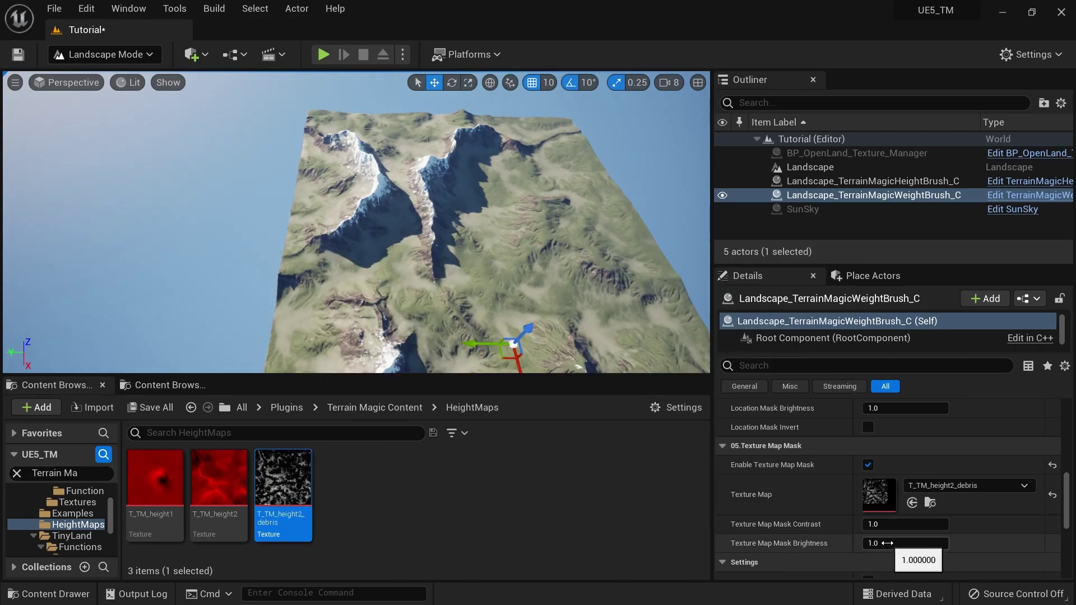
pyautogui.click(897, 545)
pyautogui.write('2')
pyautogui.press('Return')
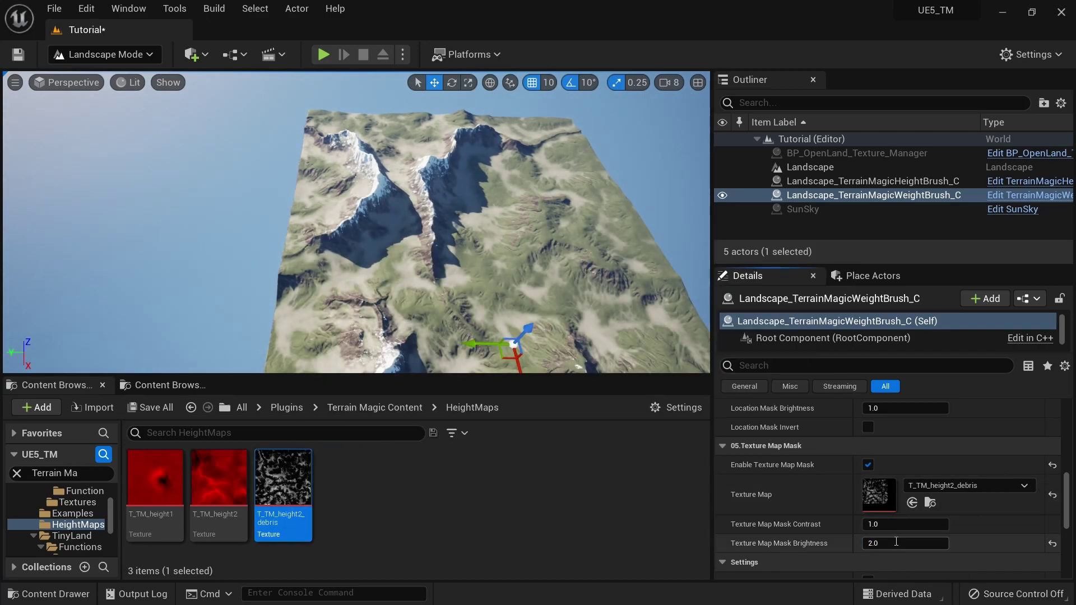
pyautogui.click(896, 543)
pyautogui.write('2')
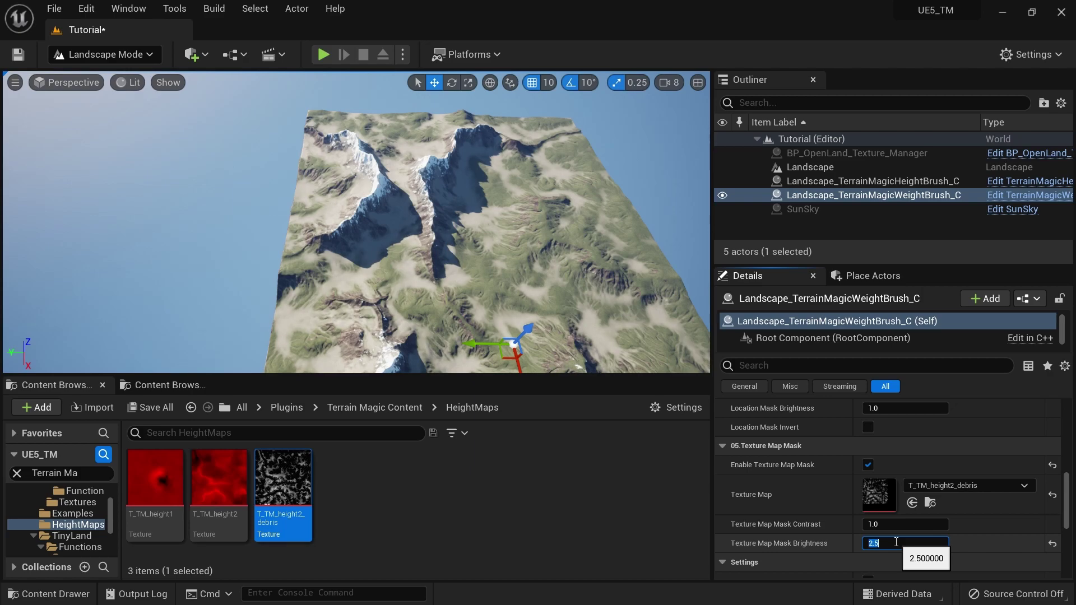
# - Add RemoveGrass as an additional paint layer on the weight brush
pyautogui.moveTo(392, 269); pyautogui.dragTo(481, 283, button='right')
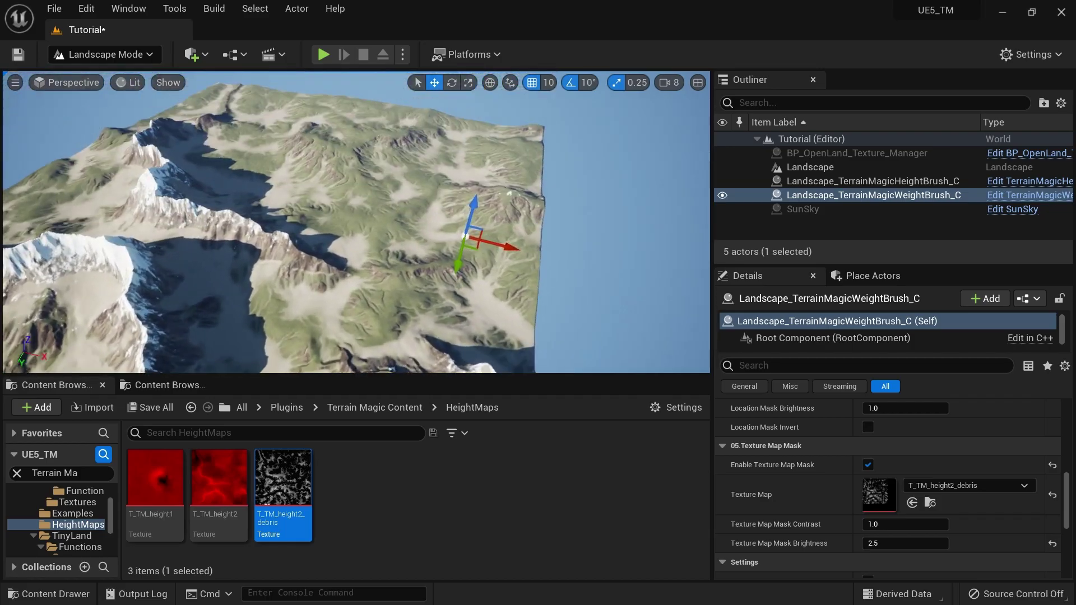
pyautogui.moveTo(272, 238); pyautogui.dragTo(314, 255, button='right')
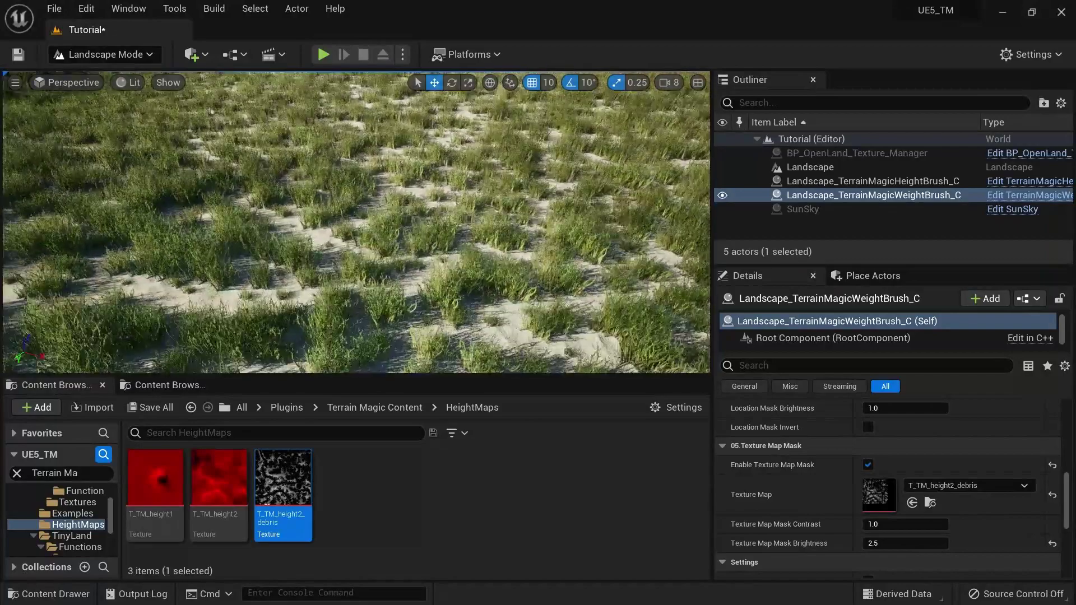
pyautogui.moveTo(231, 248); pyautogui.dragTo(224, 250, button='right')
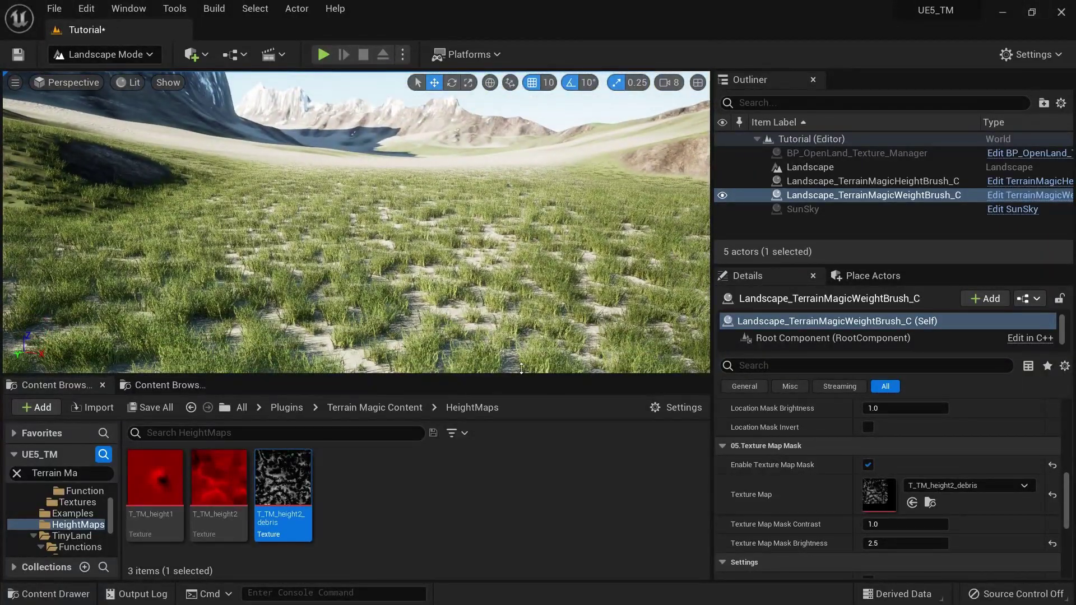
pyautogui.scroll(10, 986, 553)
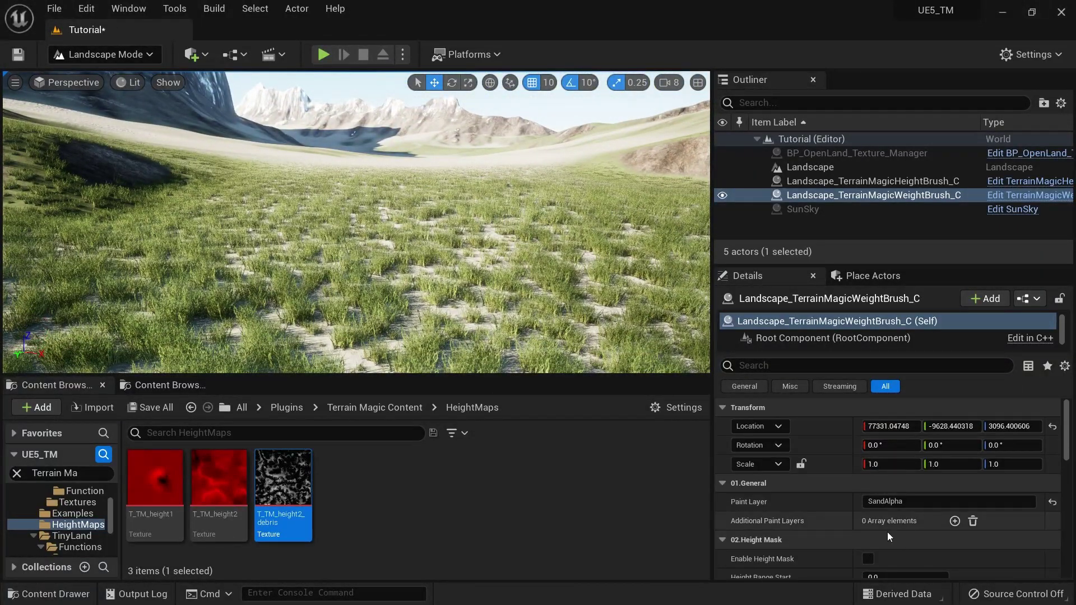
pyautogui.click(955, 522)
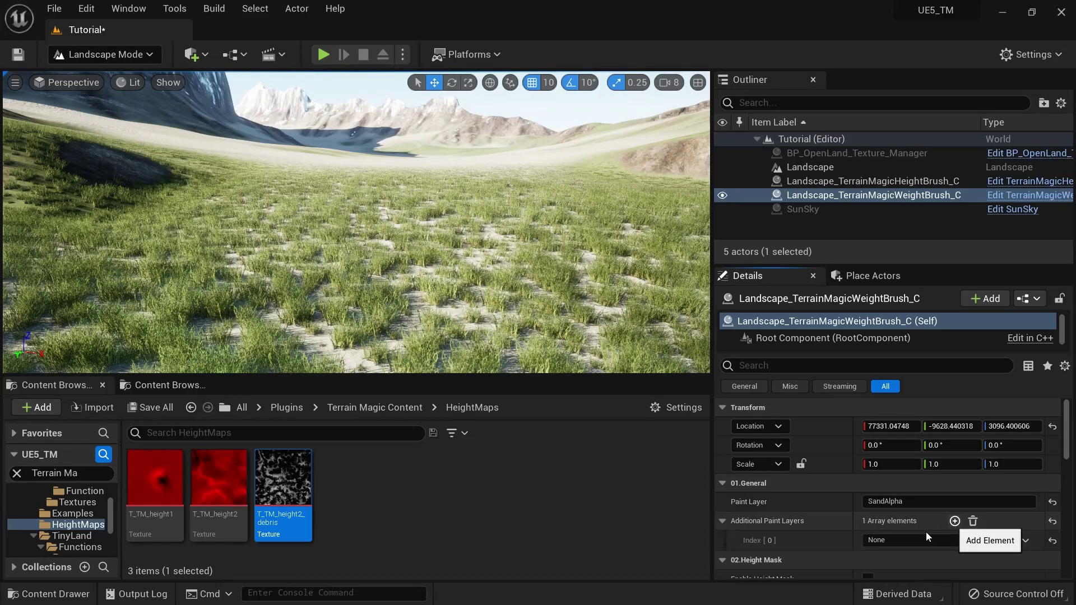
pyautogui.click(893, 537)
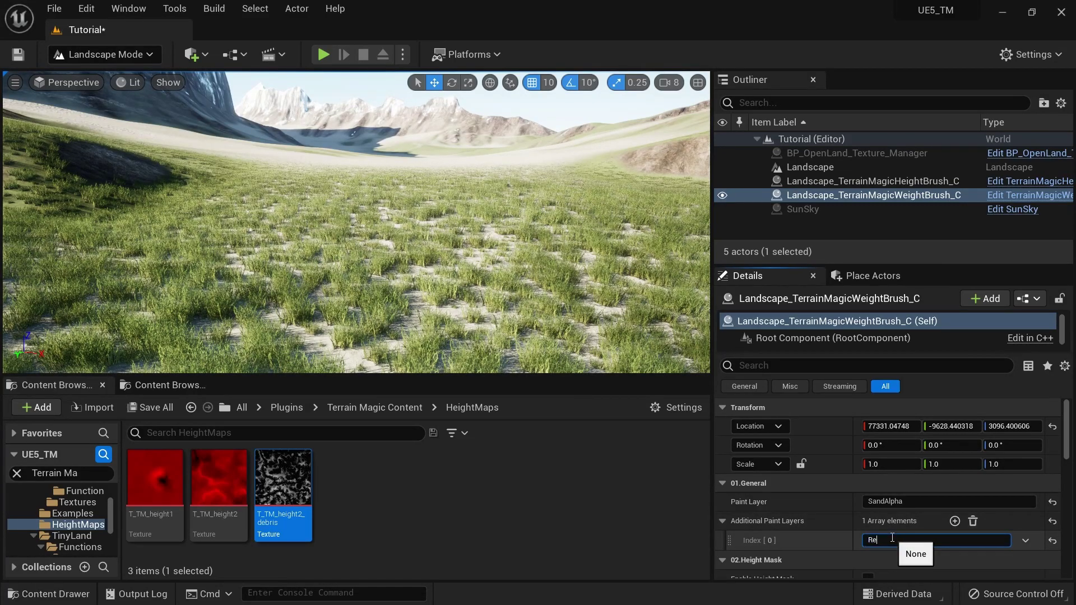
pyautogui.write('RemoveGrass')
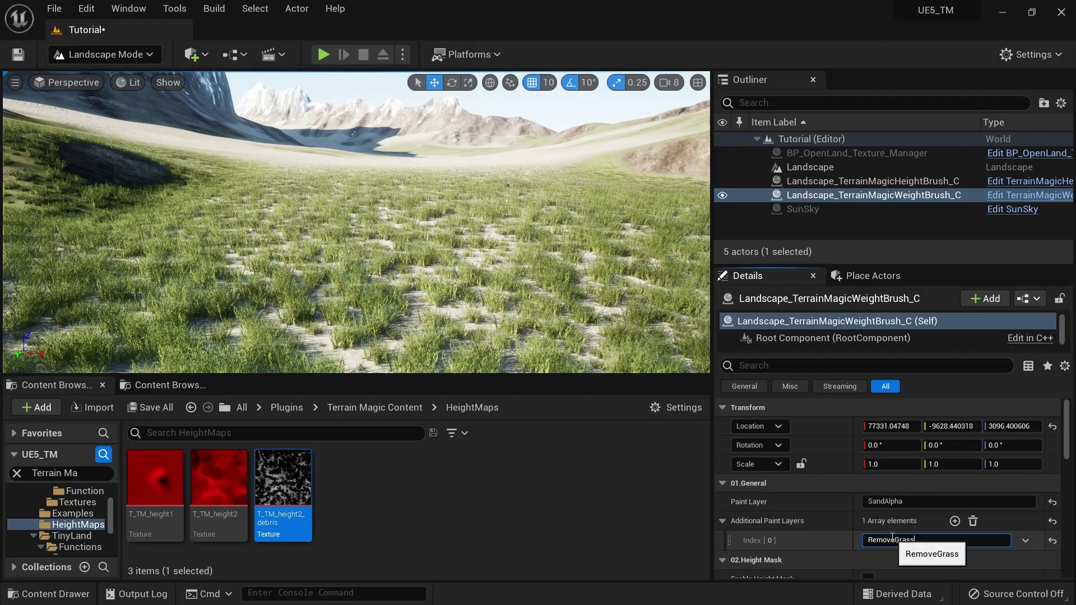
pyautogui.press('Return')
# - Set the weight brush's texture map mask brightness to 3 and check the grass on the sand up close
pyautogui.press('w')
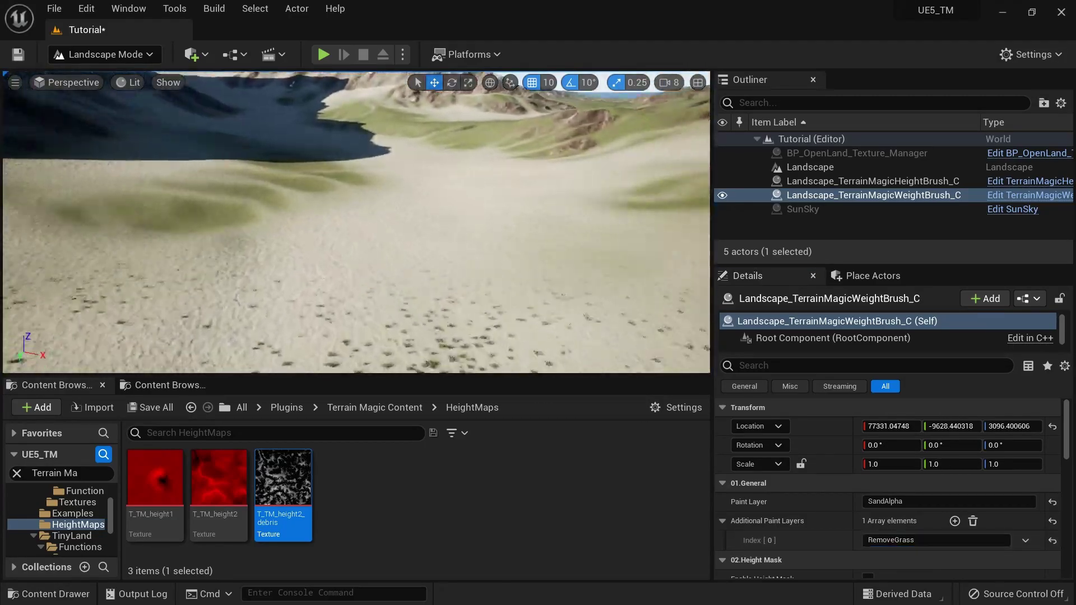
pyautogui.press('w')
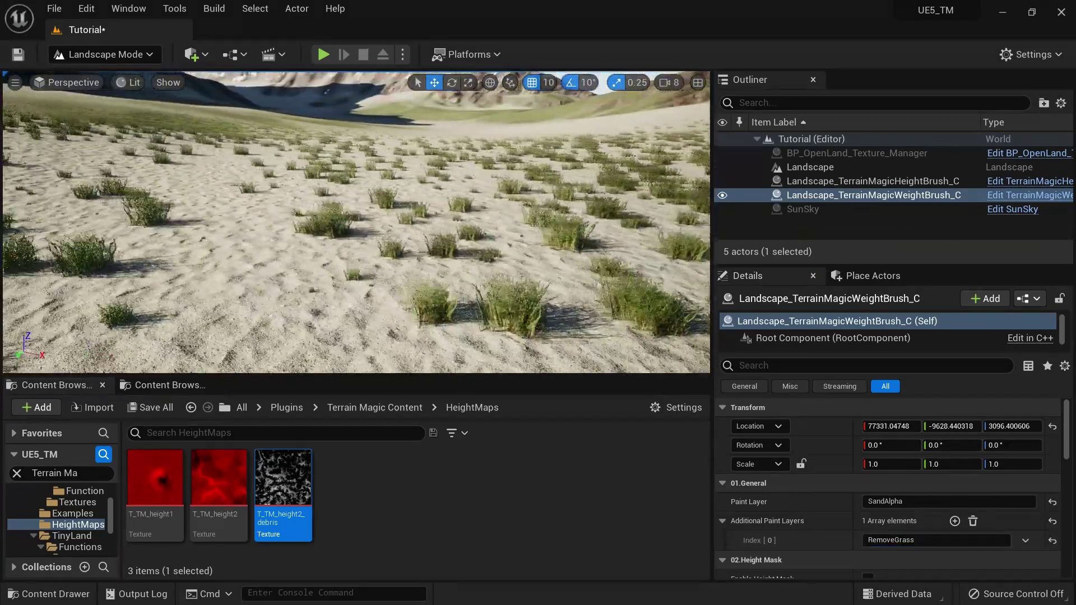
pyautogui.press('w')
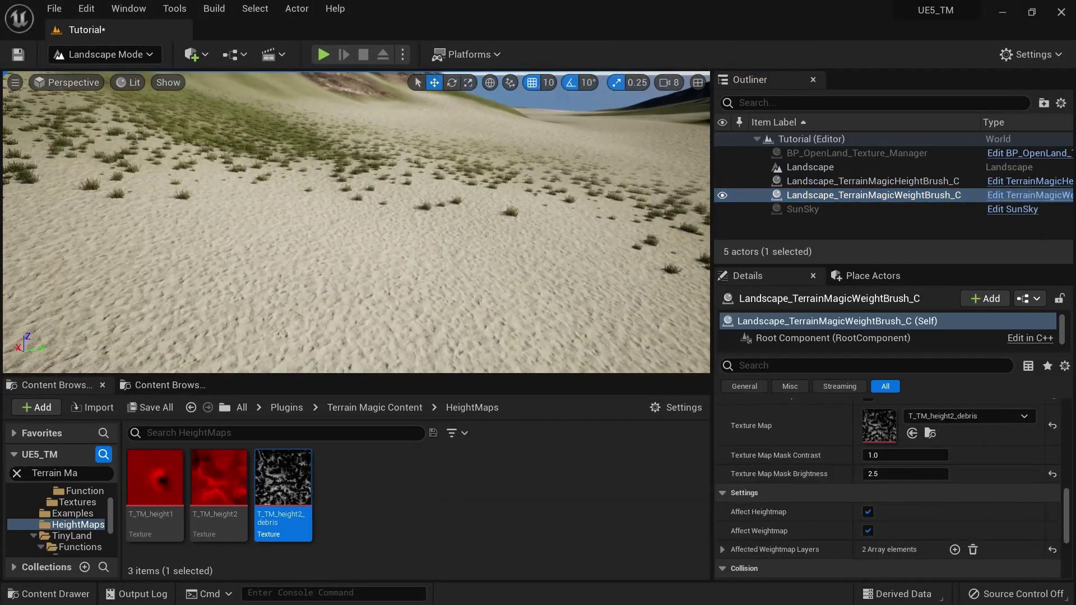
pyautogui.click(894, 473)
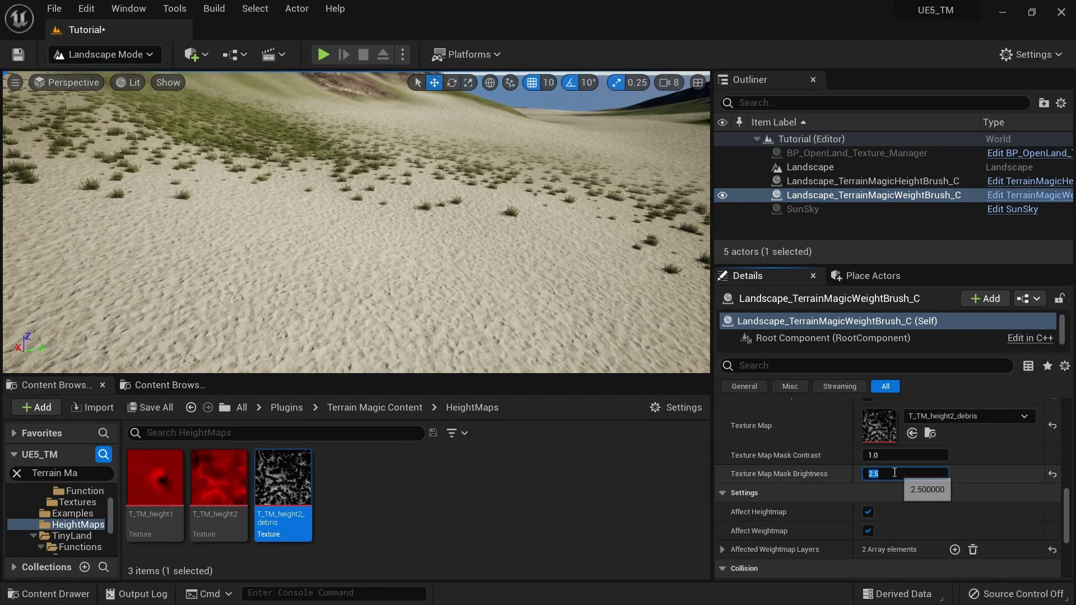
pyautogui.write('3')
pyautogui.press('Return')
pyautogui.click(357, 222)
pyautogui.moveTo(356, 222)
pyautogui.mouseDown(button='right')
pyautogui.moveTo(213, 218)
pyautogui.moveTo(303, 227)
pyautogui.moveTo(235, 238)
pyautogui.moveTo(168, 216)
pyautogui.moveTo(134, 224)
pyautogui.moveTo(331, 230)
pyautogui.moveTo(263, 269)
pyautogui.moveTo(151, 272)
pyautogui.moveTo(358, 216)
pyautogui.moveTo(392, 163)
pyautogui.moveTo(449, 159)
pyautogui.moveTo(465, 165)
pyautogui.moveTo(414, 224)
pyautogui.moveTo(482, 227)
pyautogui.moveTo(532, 269)
pyautogui.mouseUp(button='right')
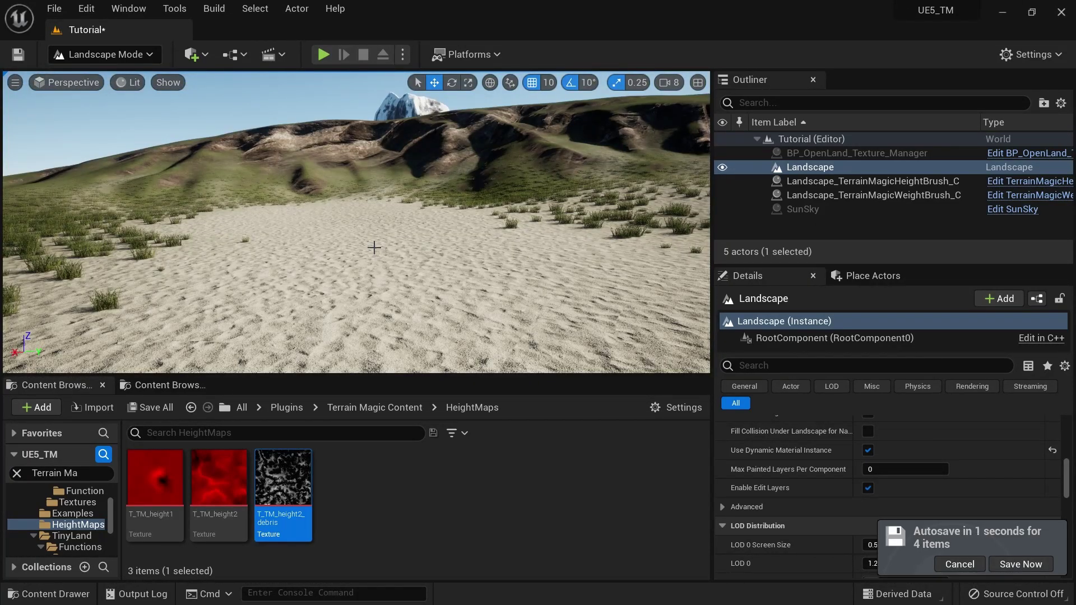